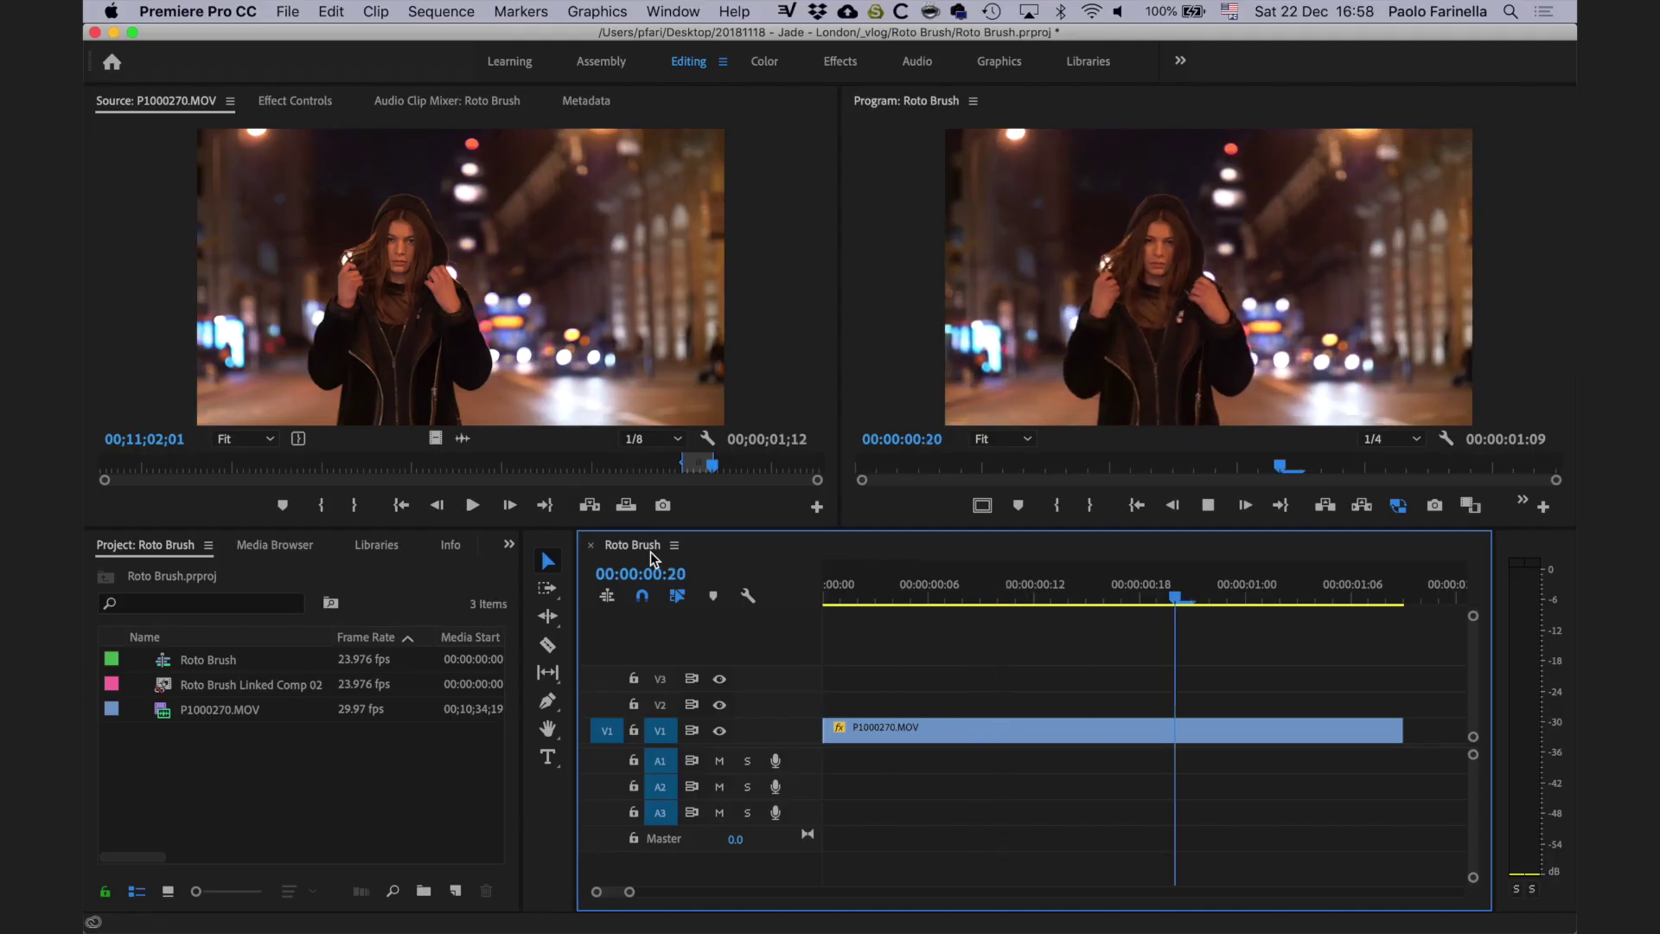
Step: Duplicate P1000270.MOV onto V2 and replace the copy with an After Effects composition
{"action": "left_click", "coordinate": [882, 726]}
{"action": "left_click_drag", "start_coordinate": [882, 726], "coordinate": [882, 702]}
{"action": "right_click", "coordinate": [882, 703]}
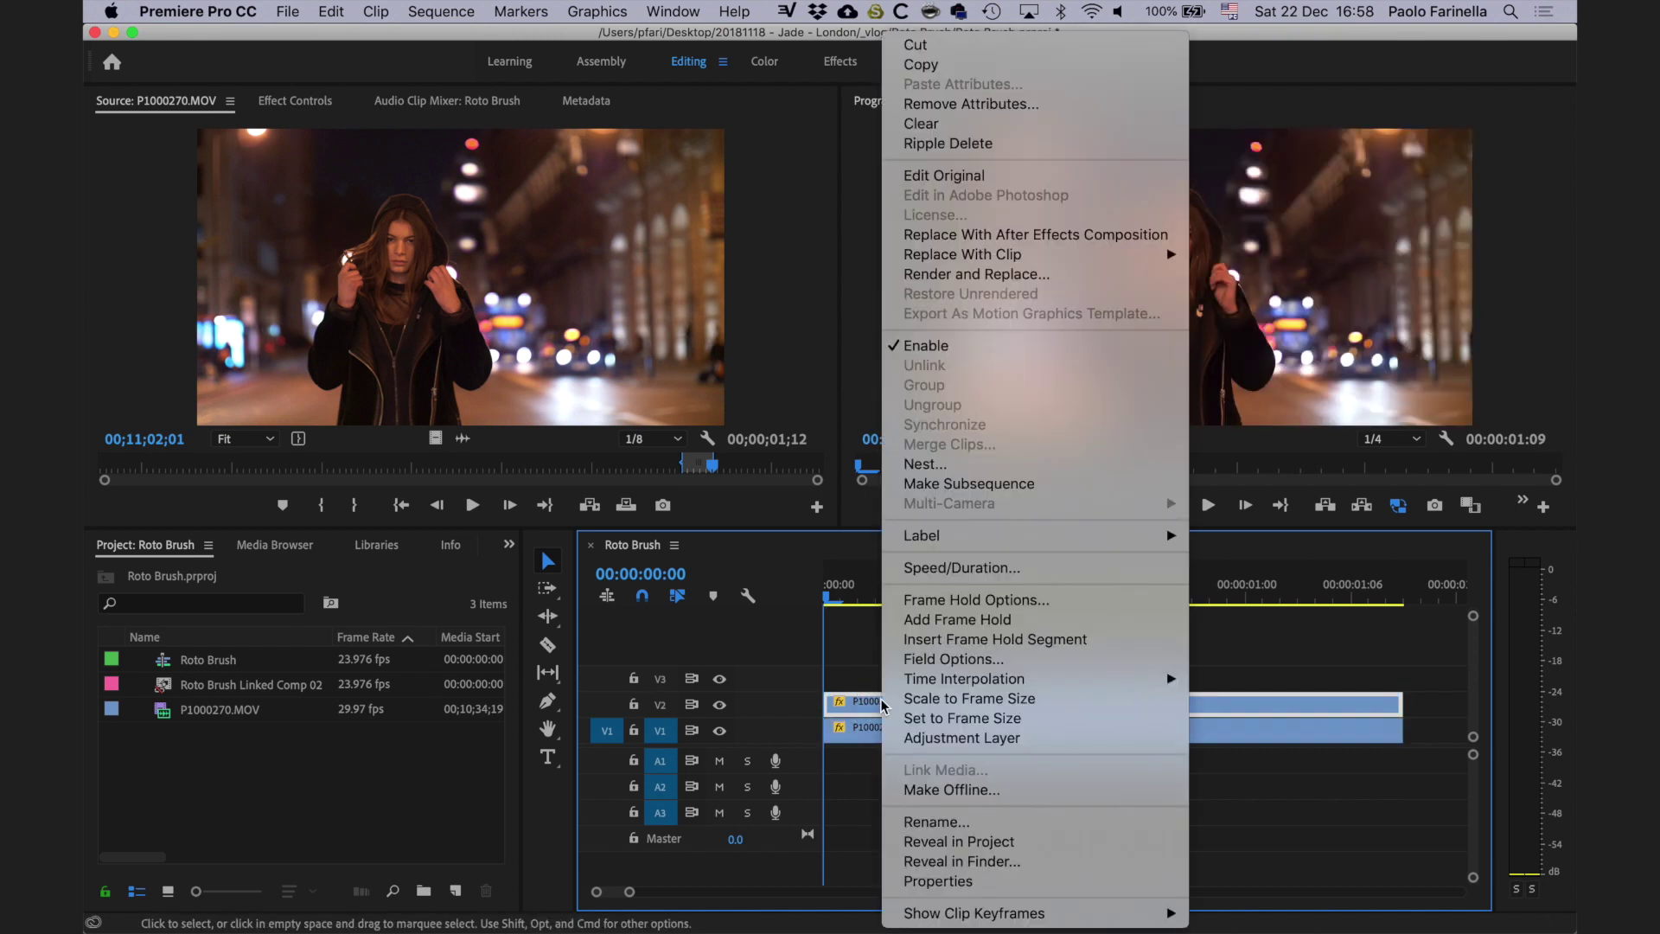
{"action": "left_click", "coordinate": [977, 243]}
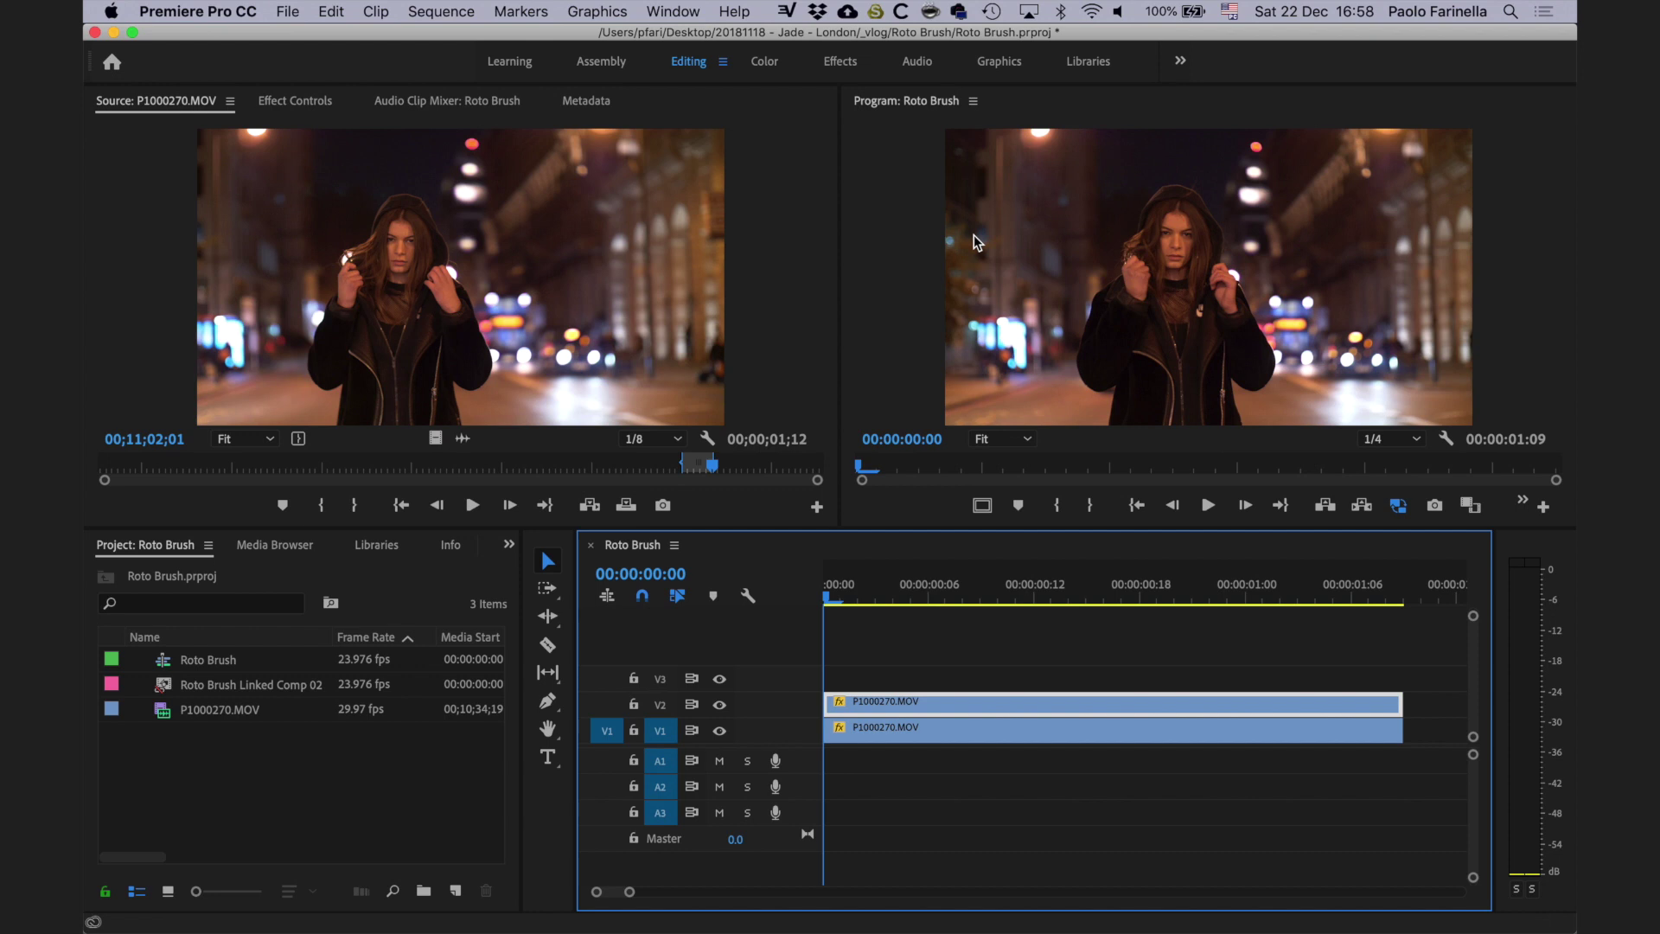
Step: Save the After Effects project as Roto Brush.aep and pick the Roto Brush tool
{"action": "type", "text": "Roto B"}
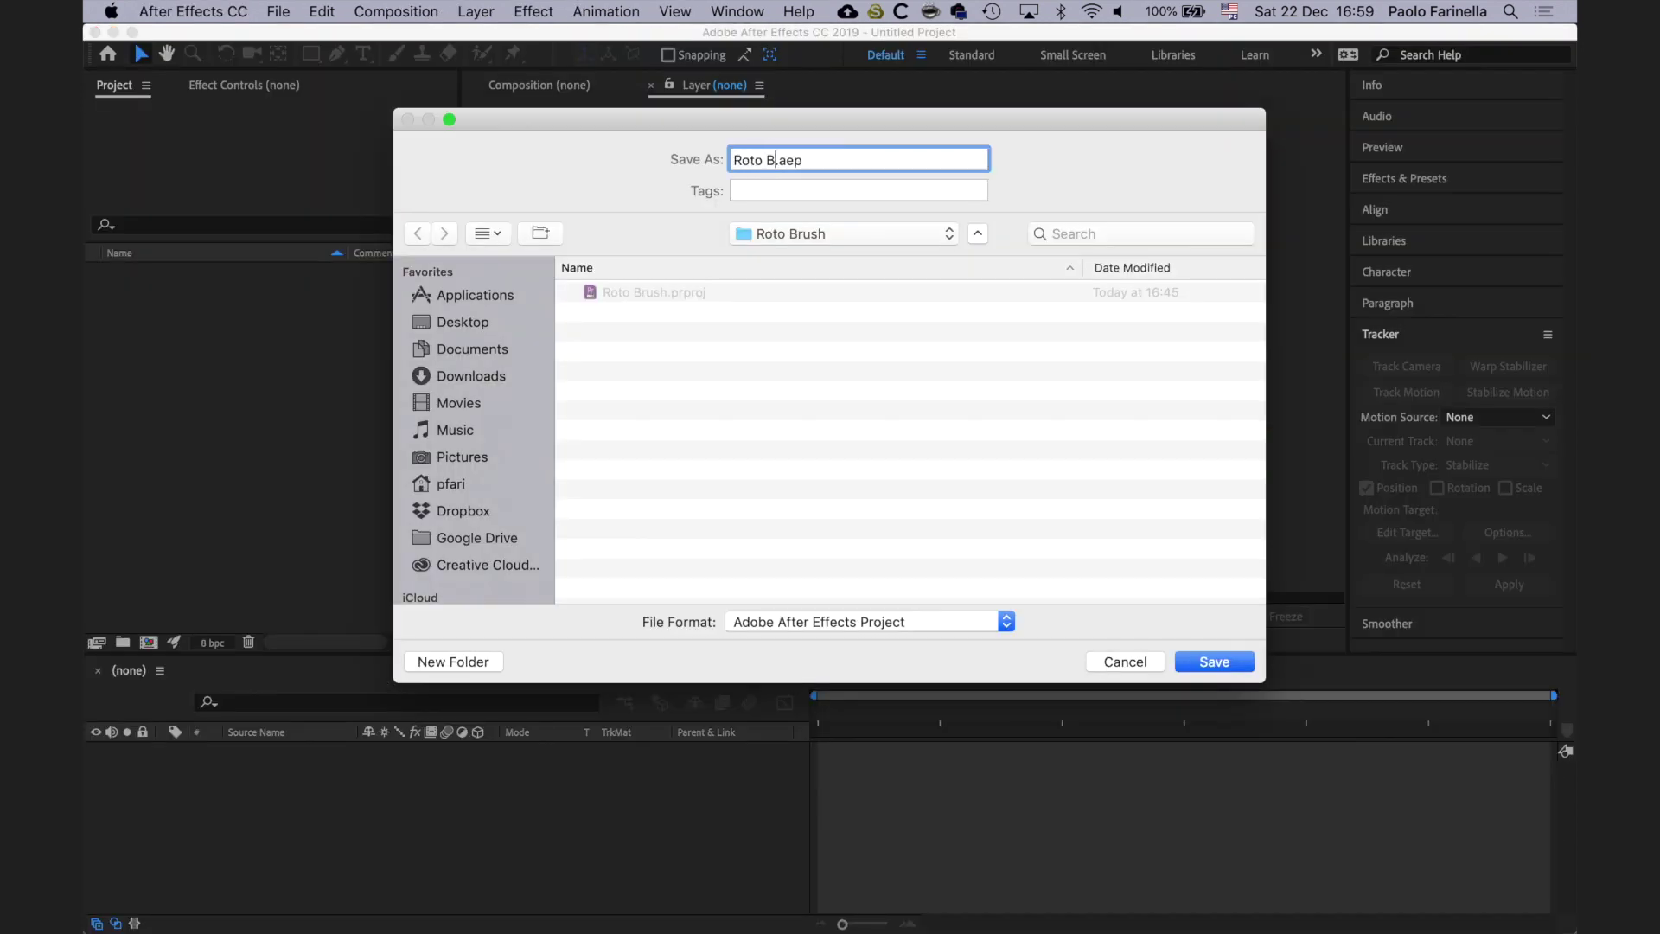
{"action": "type", "text": "rush"}
{"action": "left_click", "coordinate": [1214, 661]}
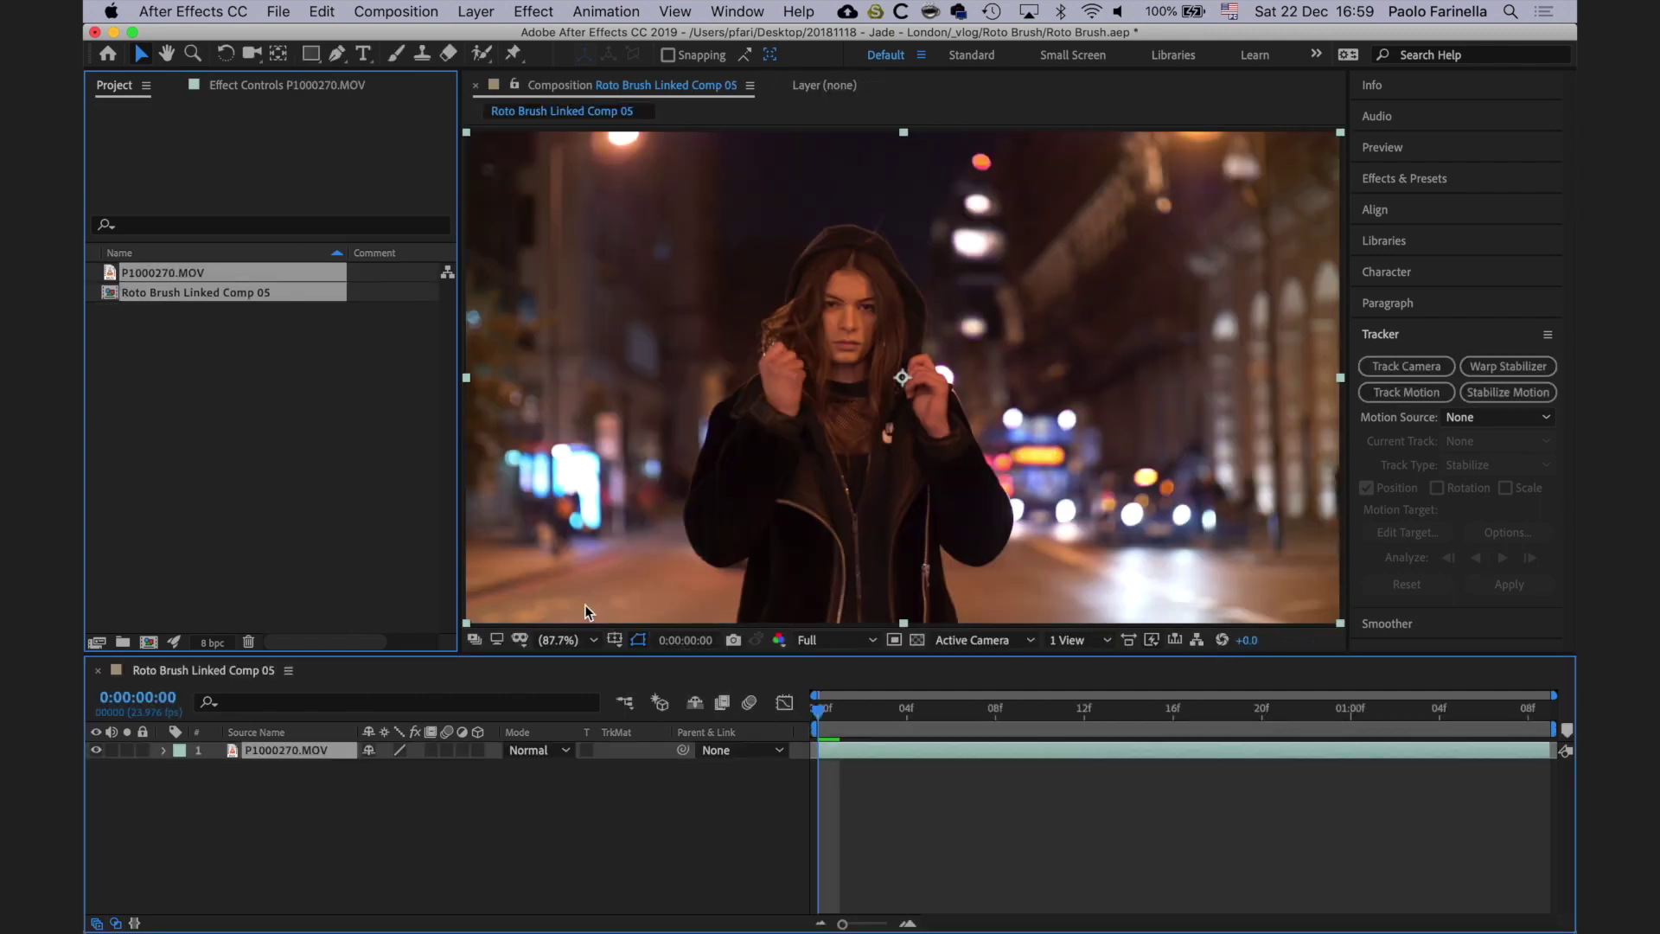
{"action": "left_click", "coordinate": [489, 811]}
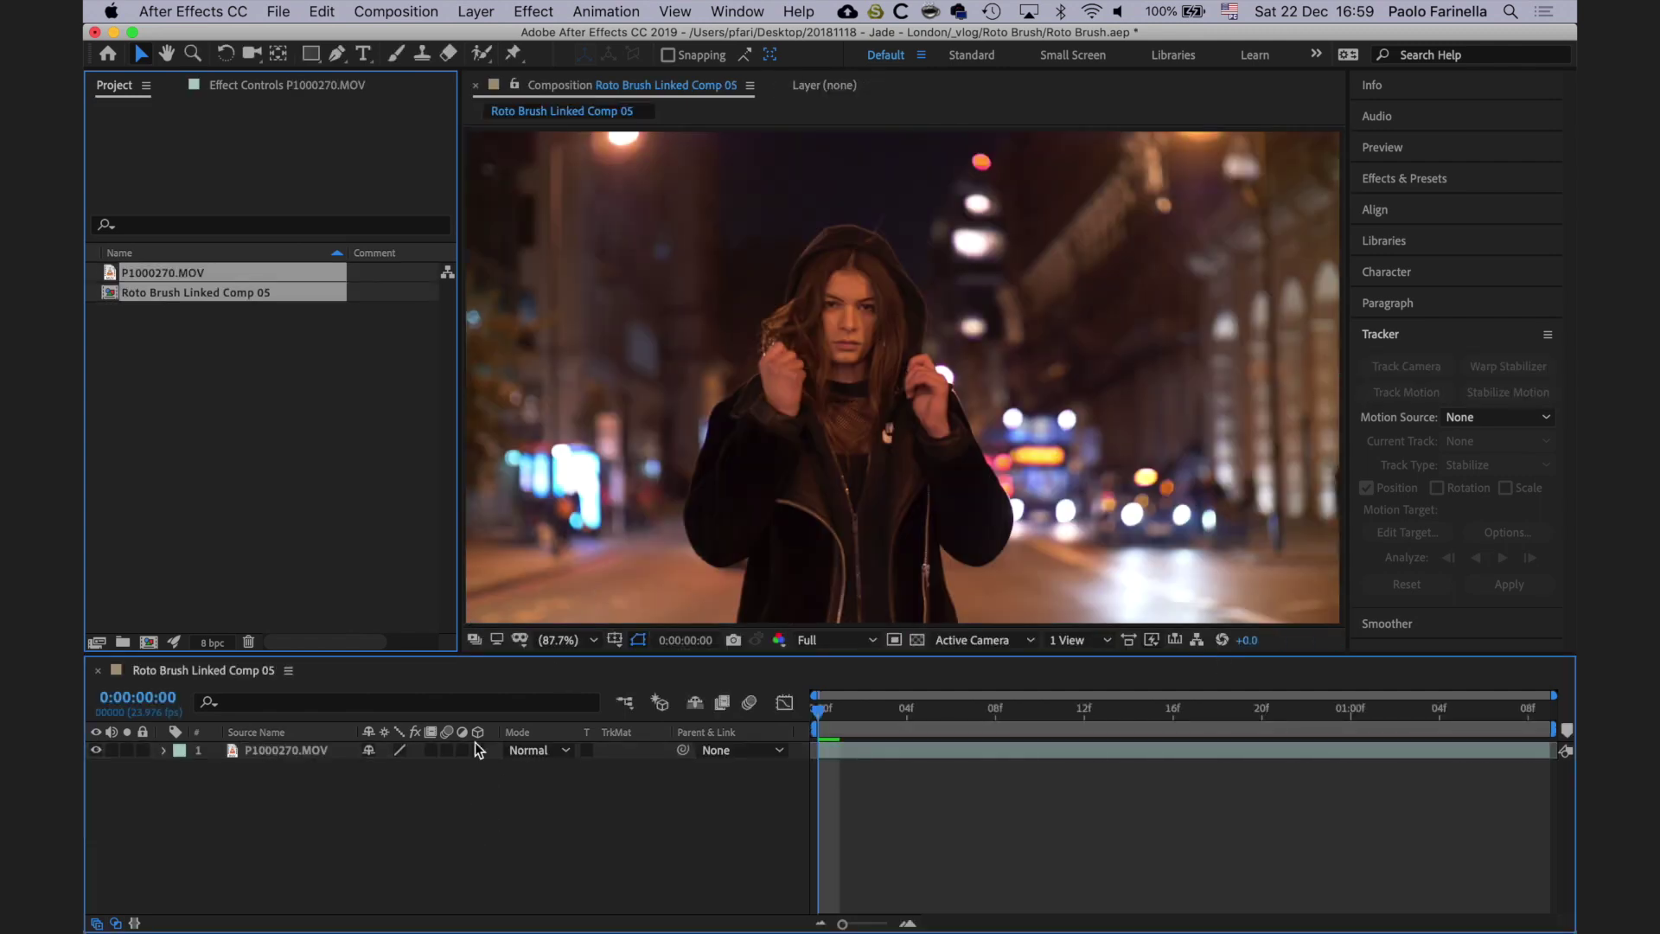
{"action": "left_click", "coordinate": [481, 57]}
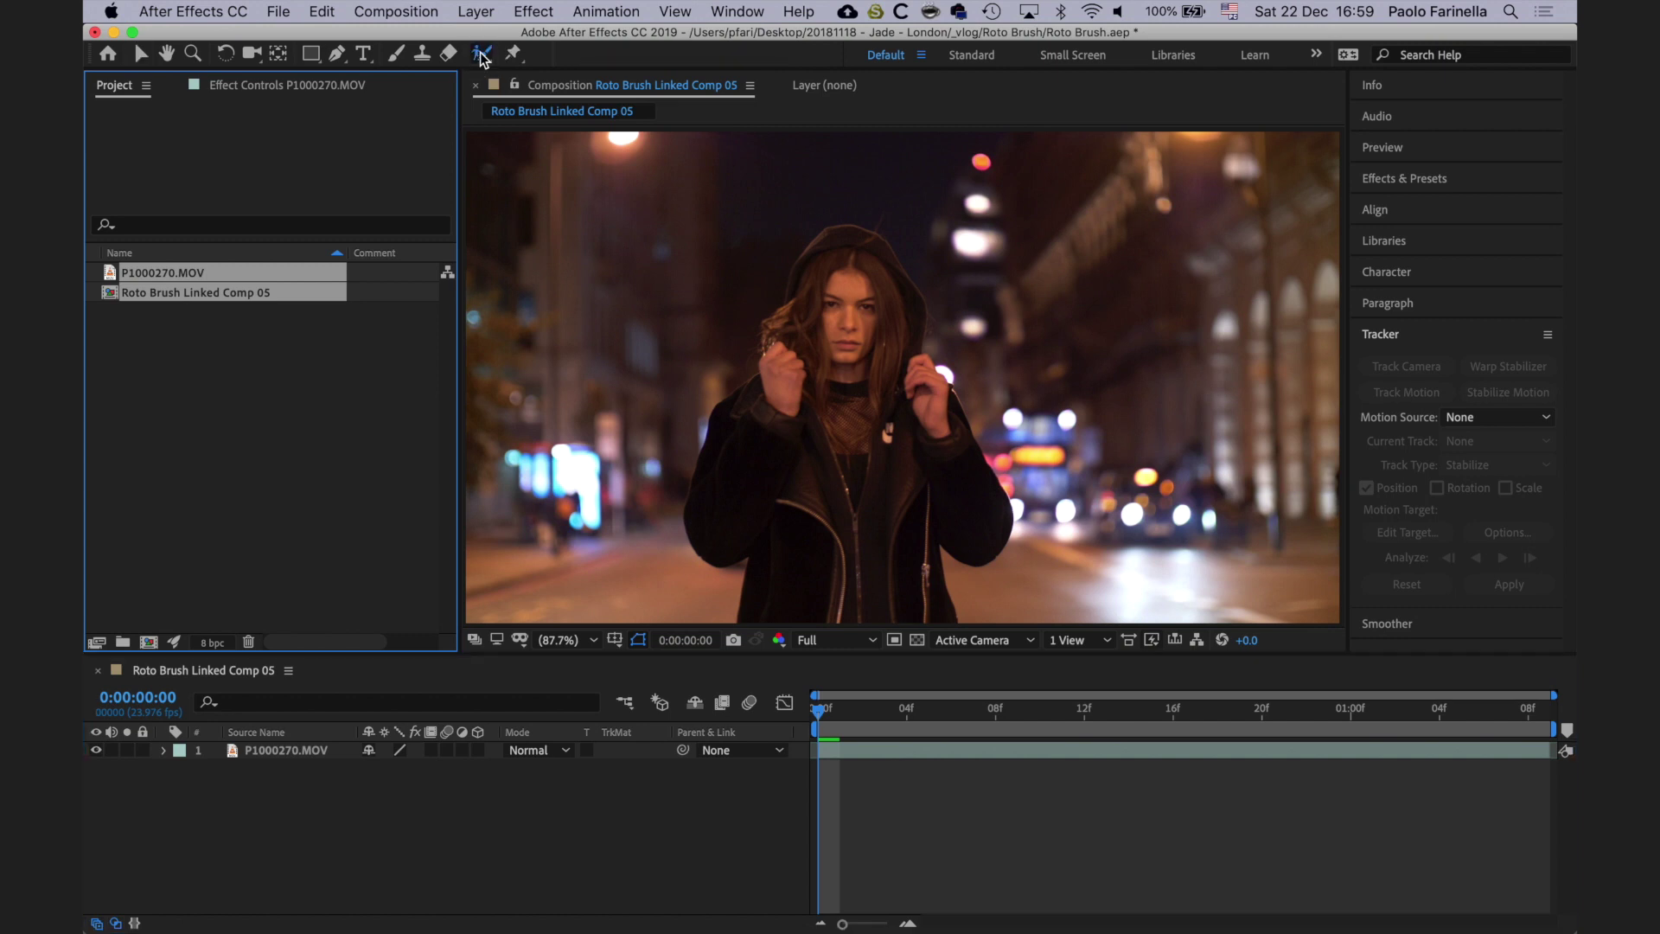
Step: Open P1000270.MOV in the Layer panel and paint a Roto Brush stroke over the hooded woman
{"action": "double_click", "coordinate": [800, 386]}
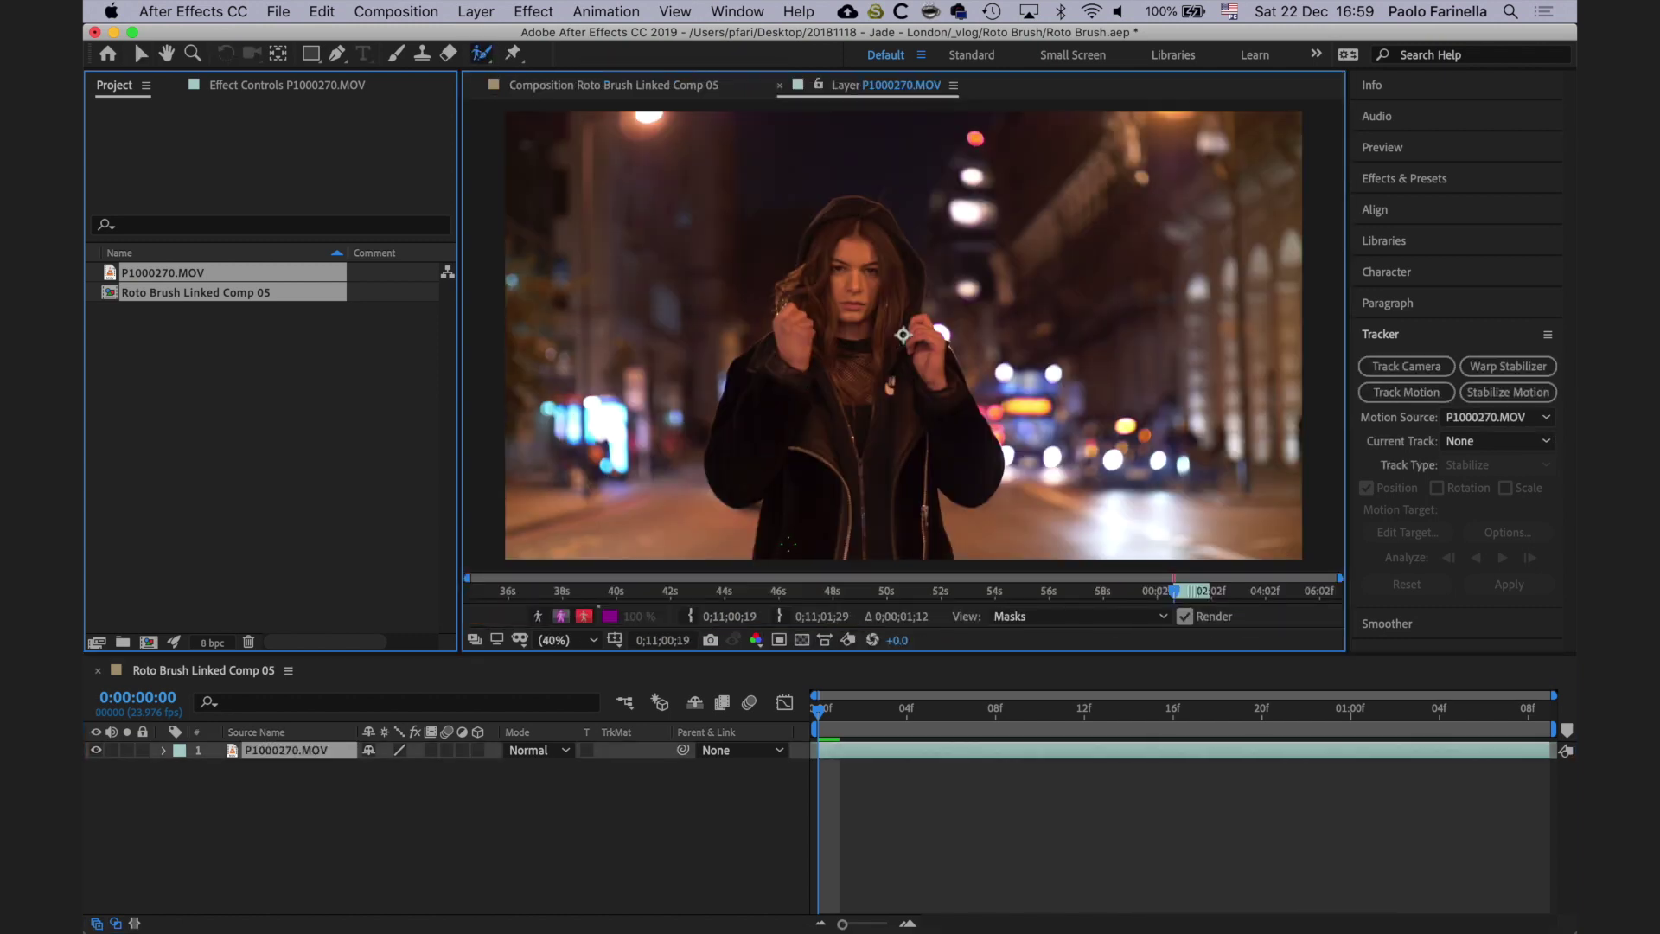
{"action": "mouse_move", "coordinate": [789, 517]}
{"action": "left_mouse_down"}
{"action": "mouse_move", "coordinate": [778, 471]}
{"action": "mouse_move", "coordinate": [737, 454]}
{"action": "mouse_move", "coordinate": [785, 344]}
{"action": "mouse_move", "coordinate": [806, 230]}
{"action": "mouse_move", "coordinate": [856, 196]}
{"action": "mouse_move", "coordinate": [893, 216]}
{"action": "mouse_move", "coordinate": [979, 474]}
{"action": "mouse_move", "coordinate": [932, 490]}
{"action": "mouse_move", "coordinate": [929, 522]}
{"action": "mouse_move", "coordinate": [828, 536]}
{"action": "left_mouse_up"}
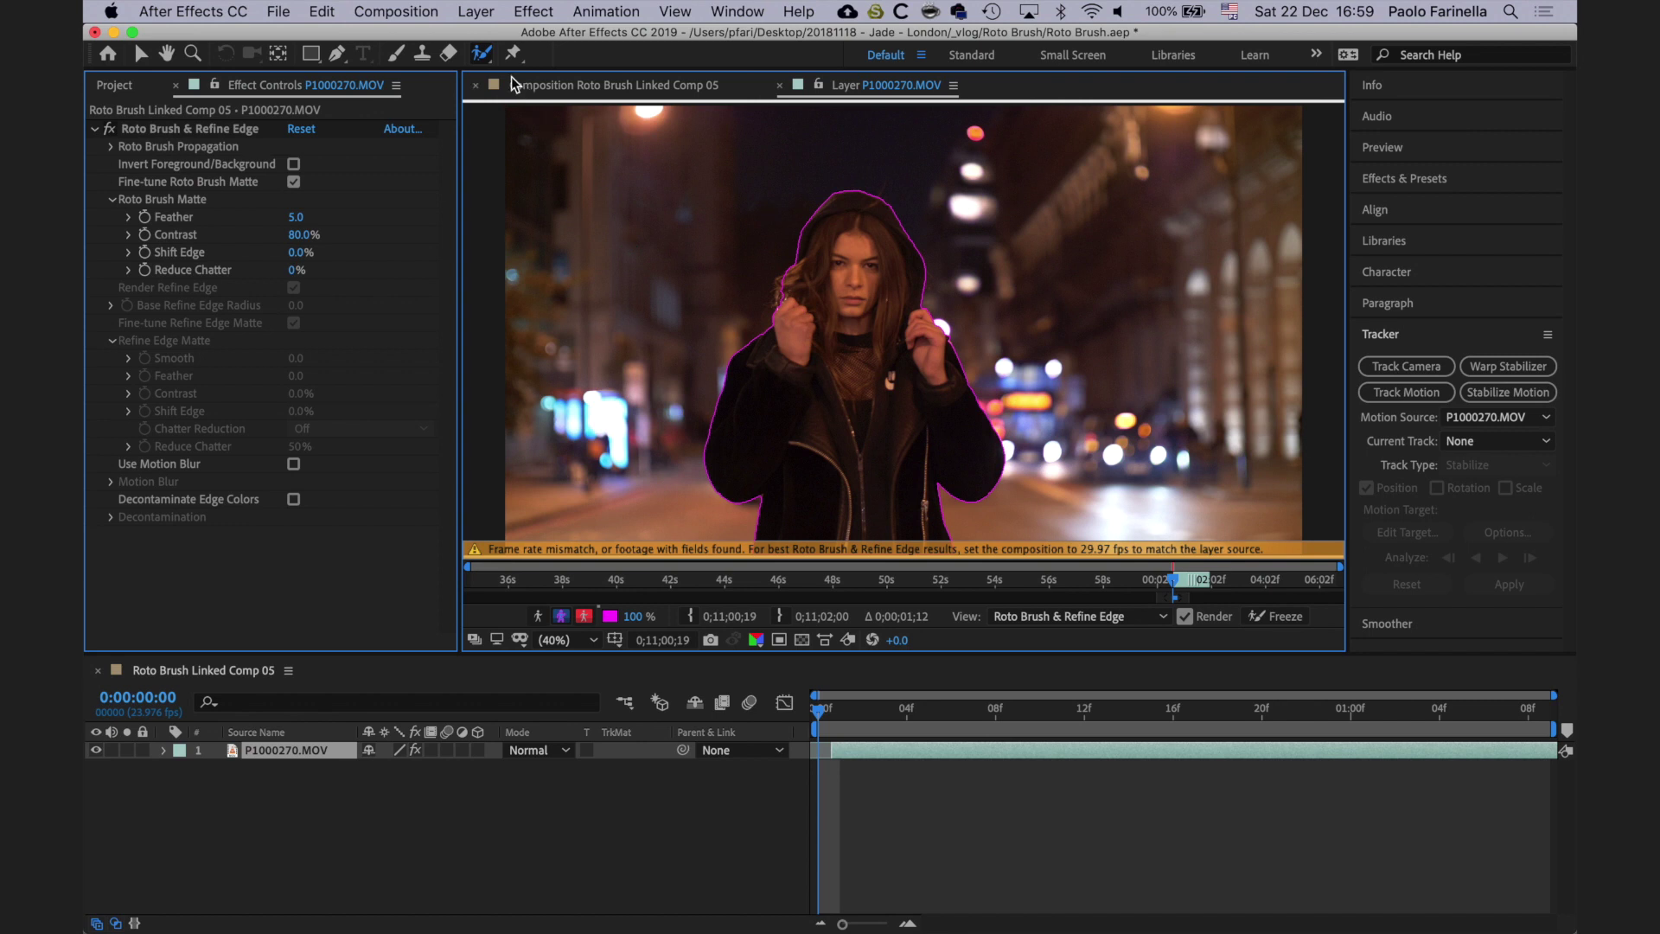
Step: Step forward frame by frame to carry the woman's outline along, rechecking one earlier frame
{"action": "key", "text": "Page_Down"}
{"action": "key", "text": "Page_Down"}
{"action": "key", "text": "Page_Down"}
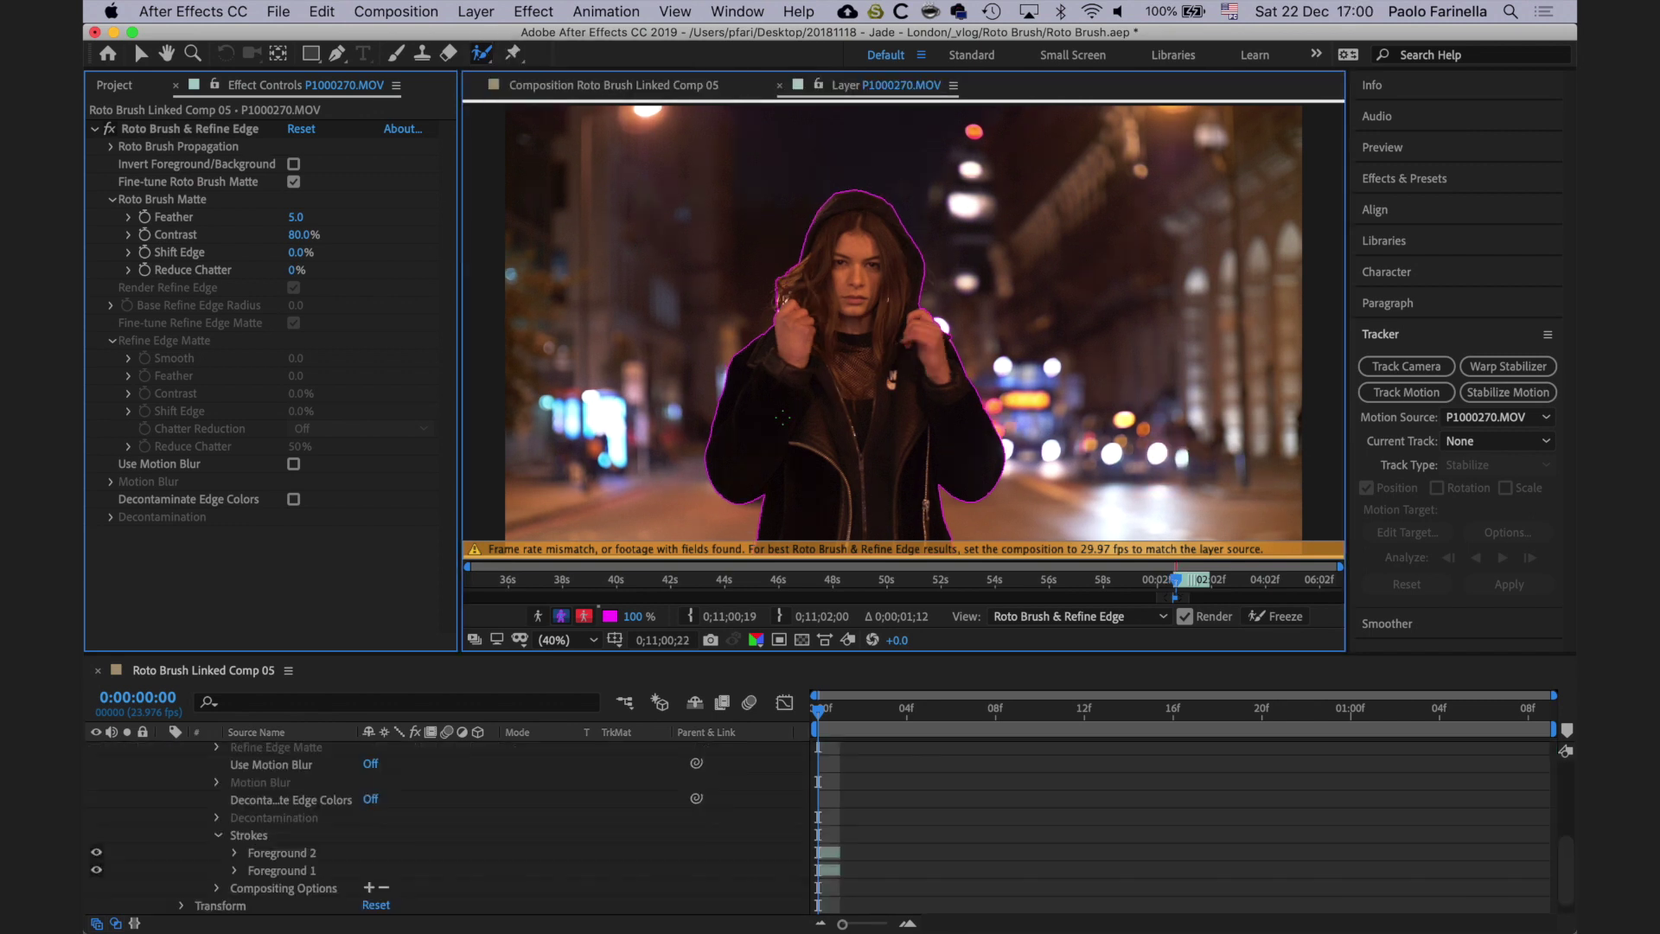
{"action": "key", "text": "Page_Down"}
{"action": "key", "text": "Page_Down"}
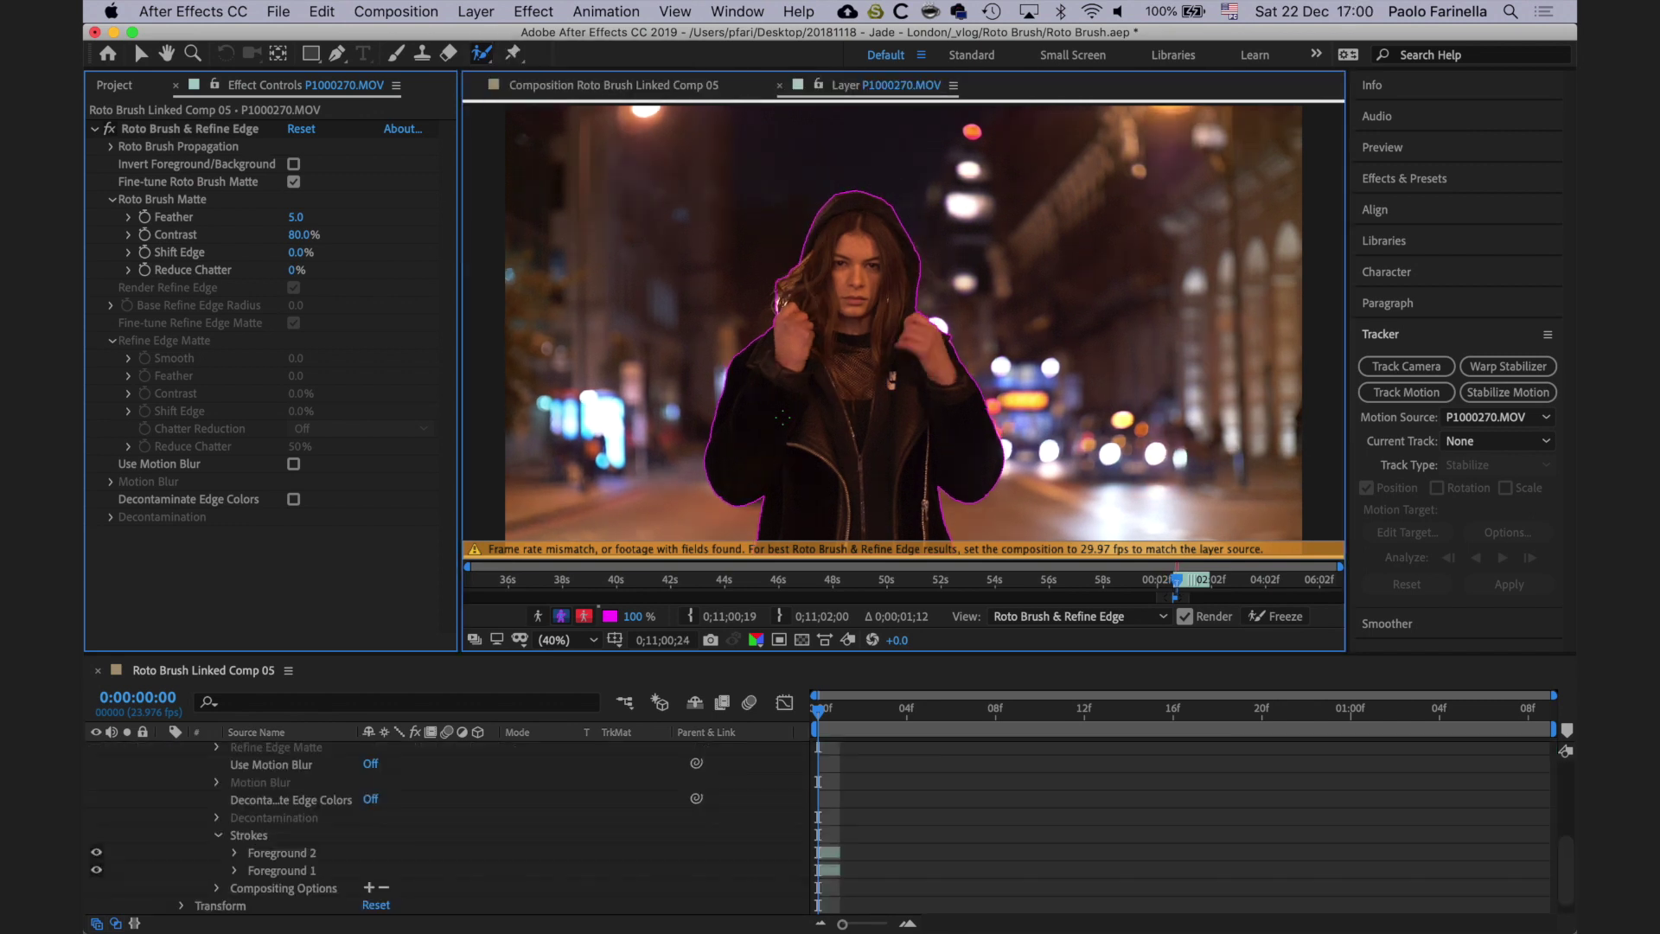
{"action": "key", "text": "Page_Down"}
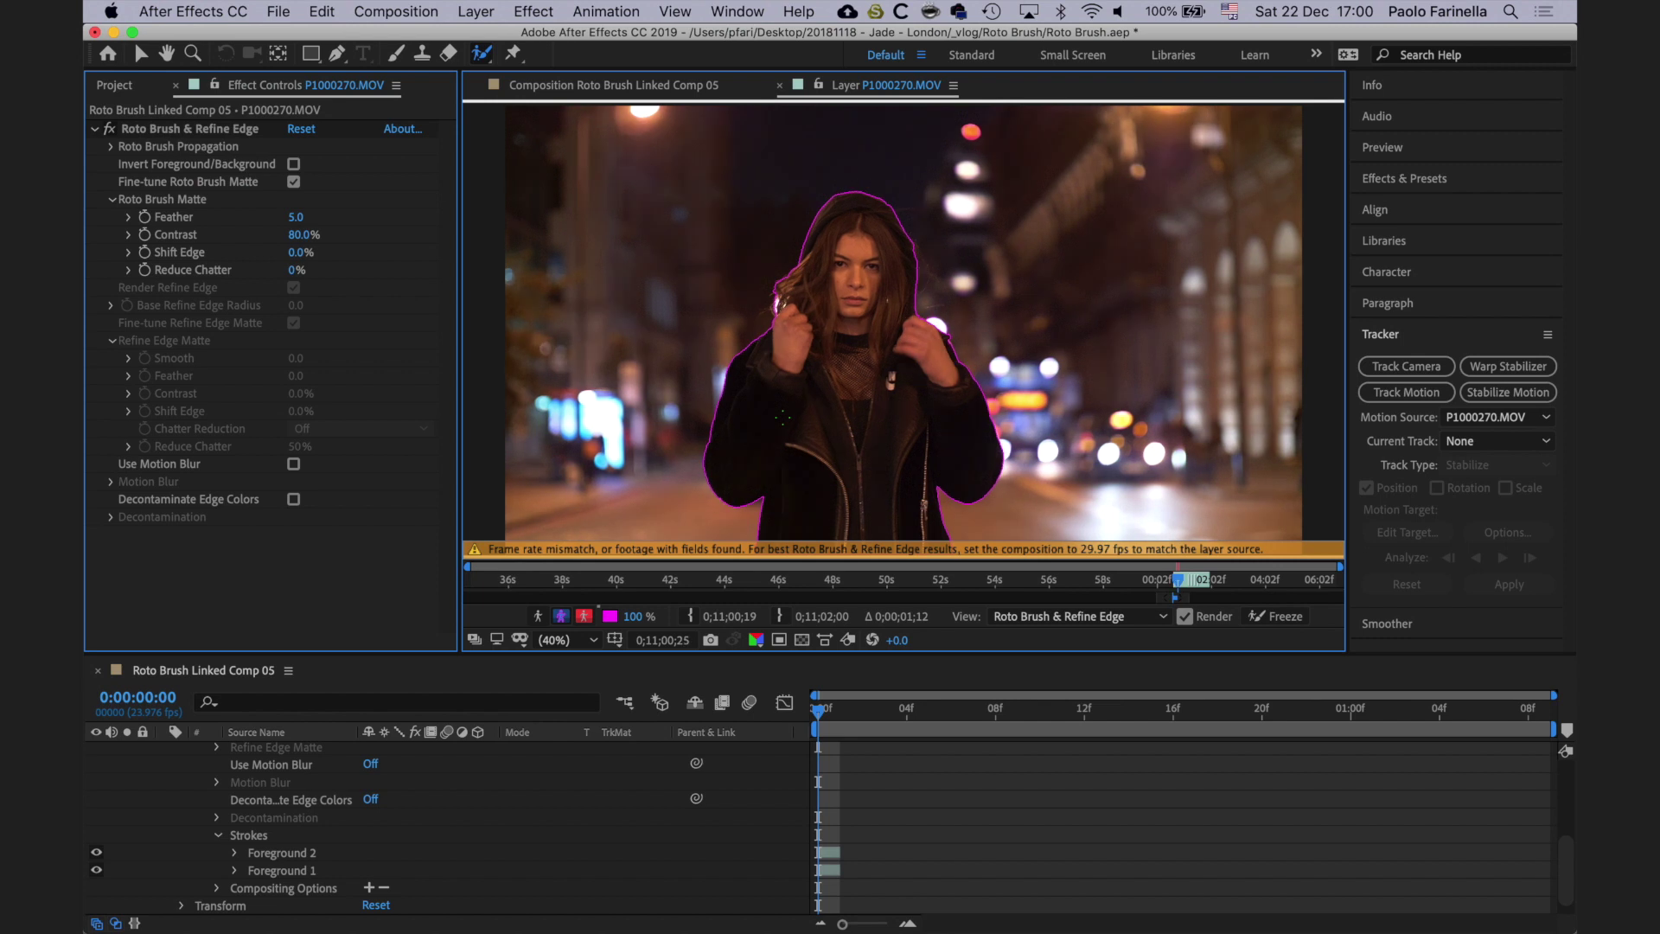
{"action": "key", "text": "Page_Down"}
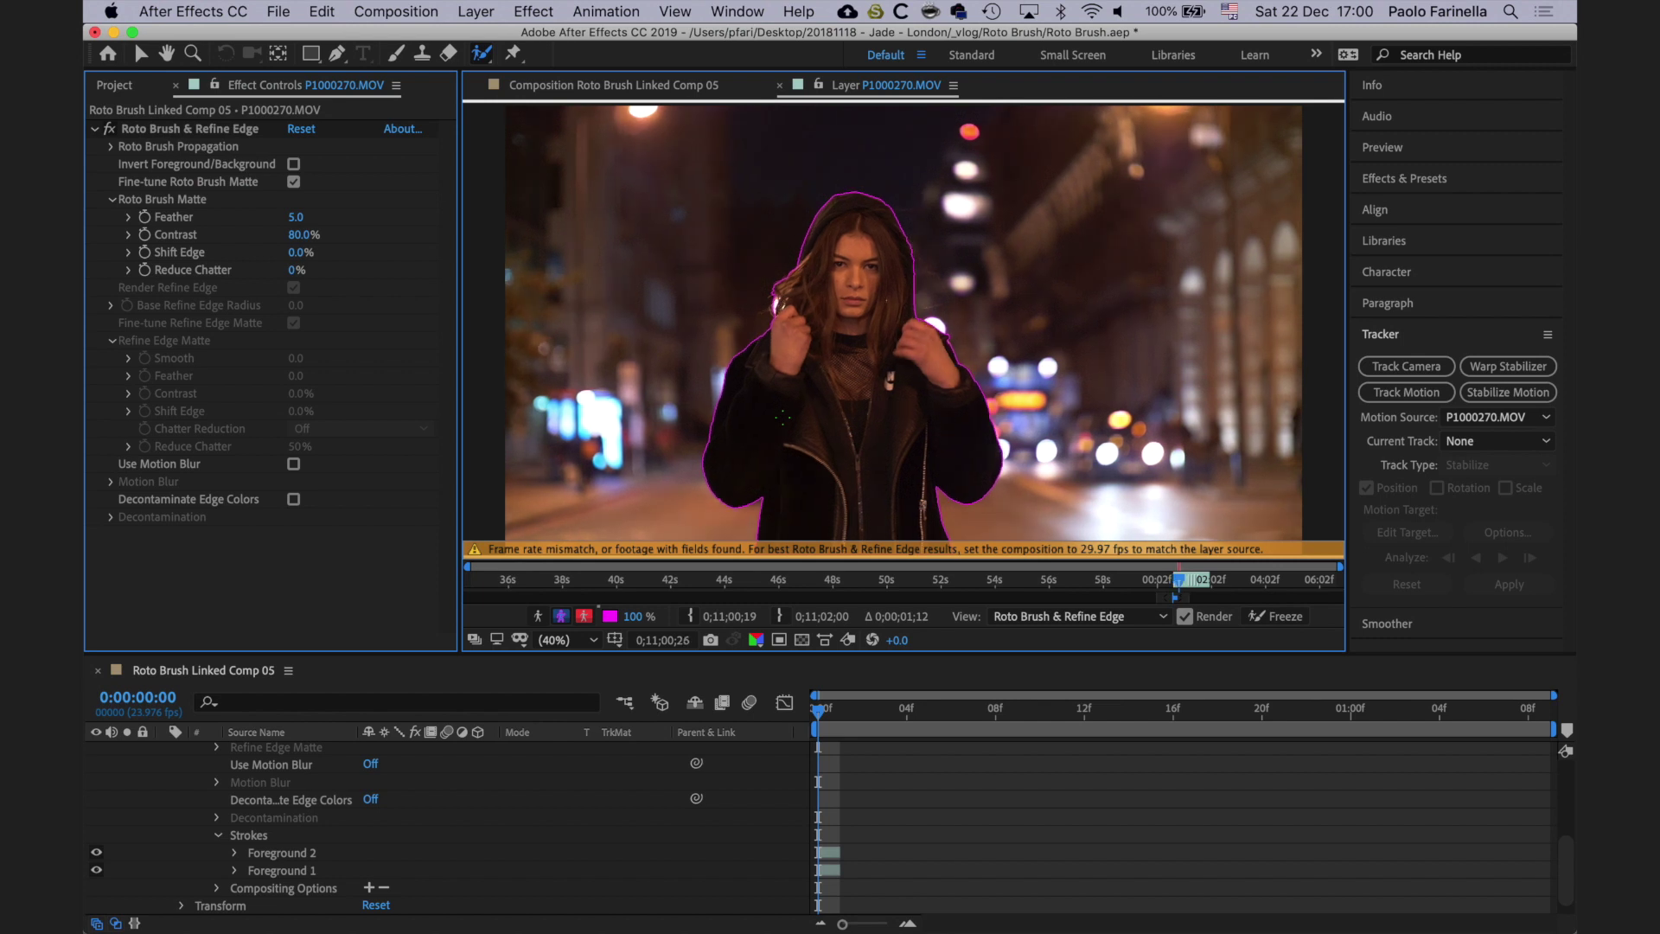
{"action": "key", "text": "Page_Down"}
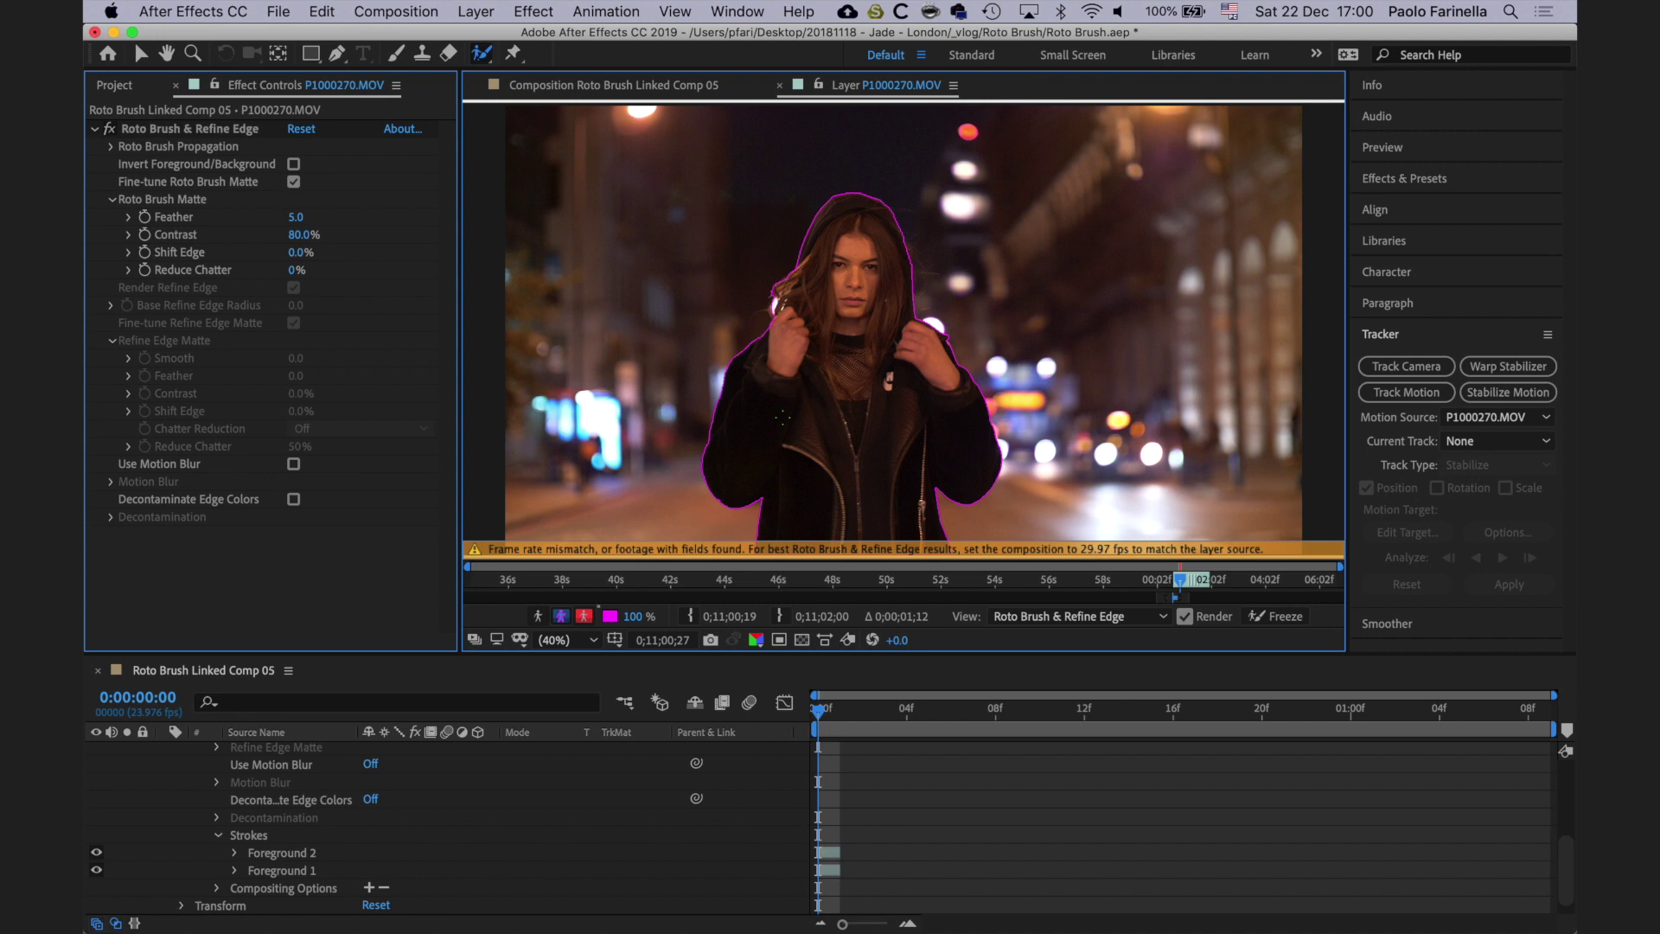
{"action": "key", "text": "Page_Down"}
{"action": "key", "text": "Page_Down"}
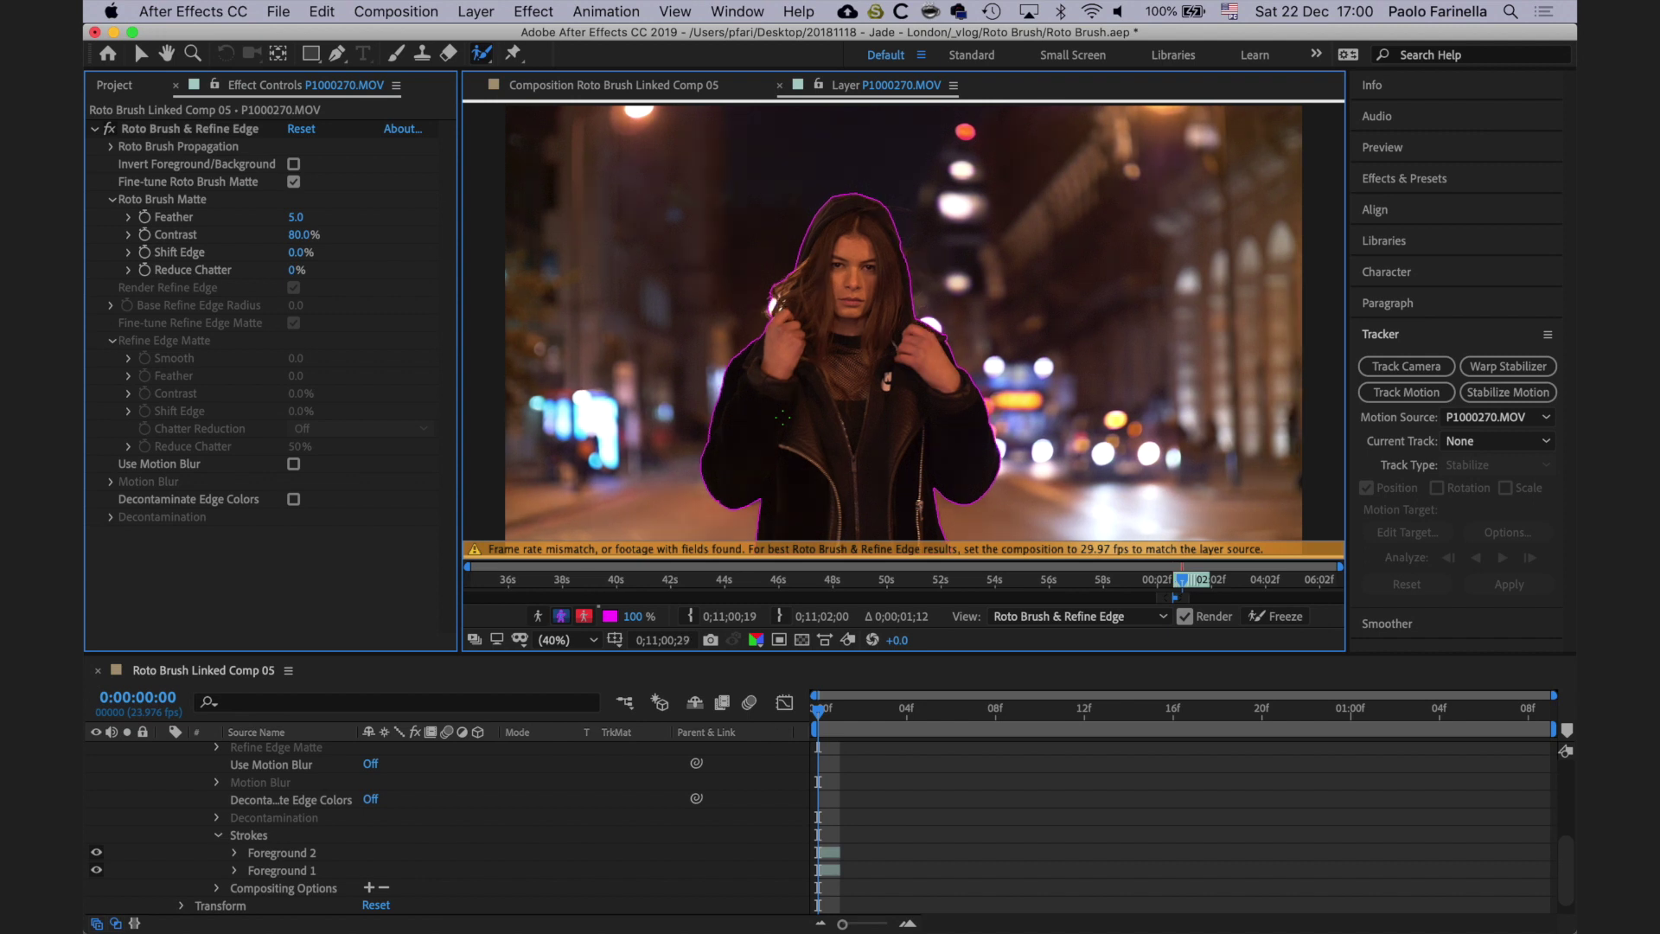
{"action": "key", "text": "Page_Down"}
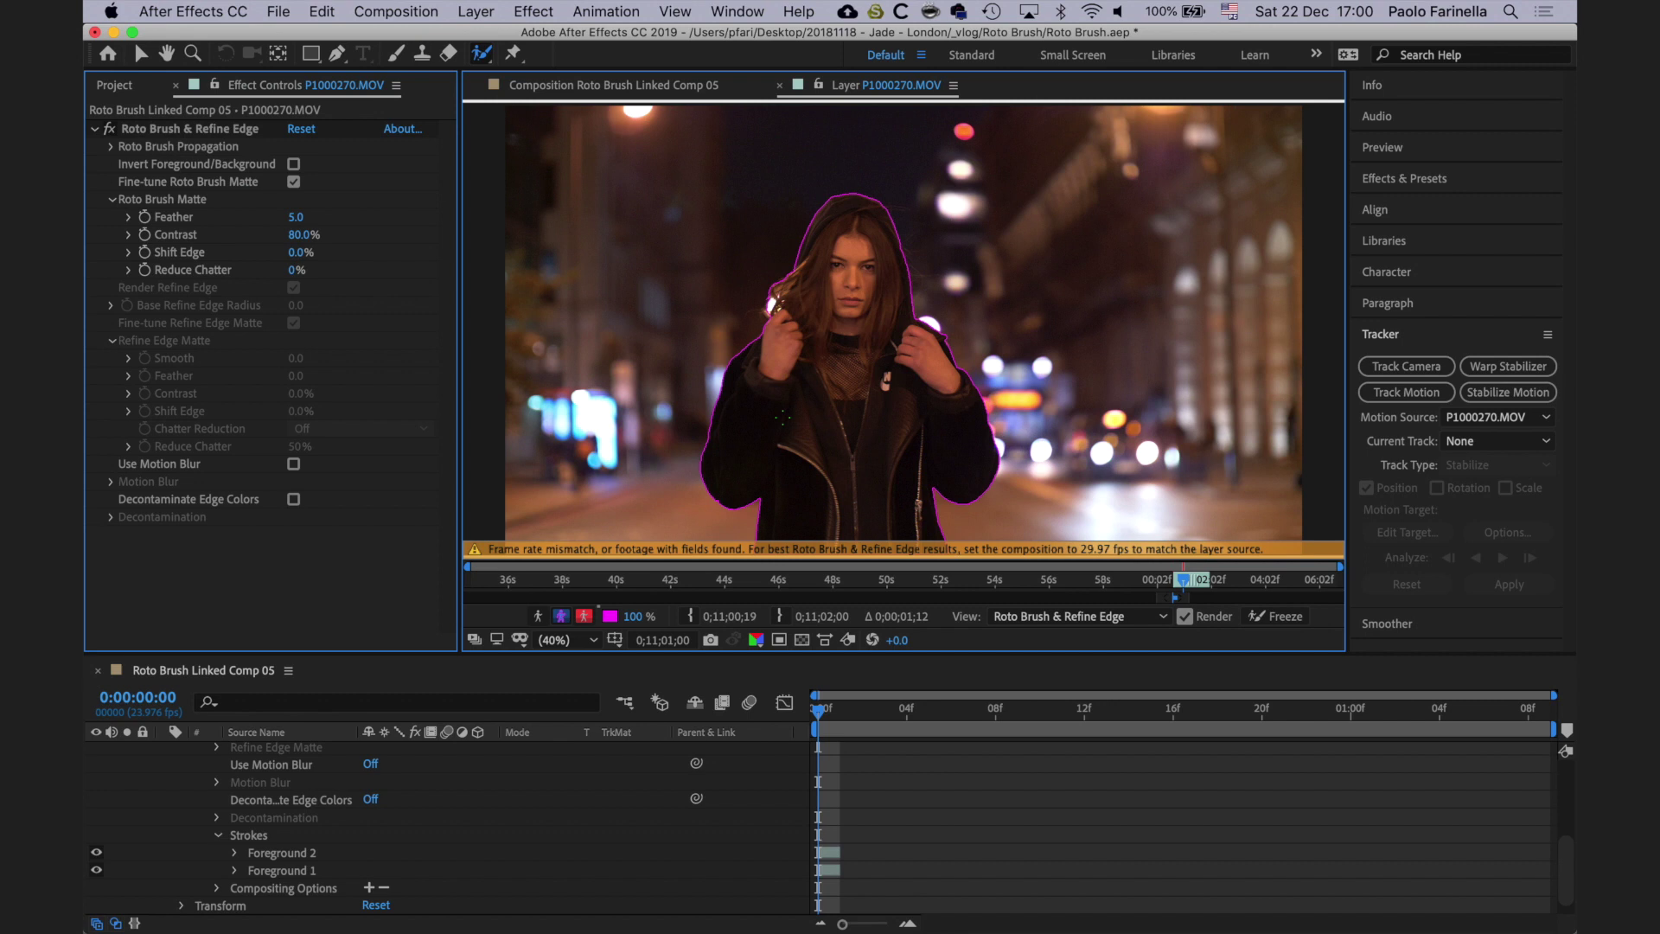
{"action": "key", "text": "Page_Down"}
{"action": "key", "text": "Page_Down"}
{"action": "key", "text": "Page_Down"}
{"action": "key", "text": "Page_Down"}
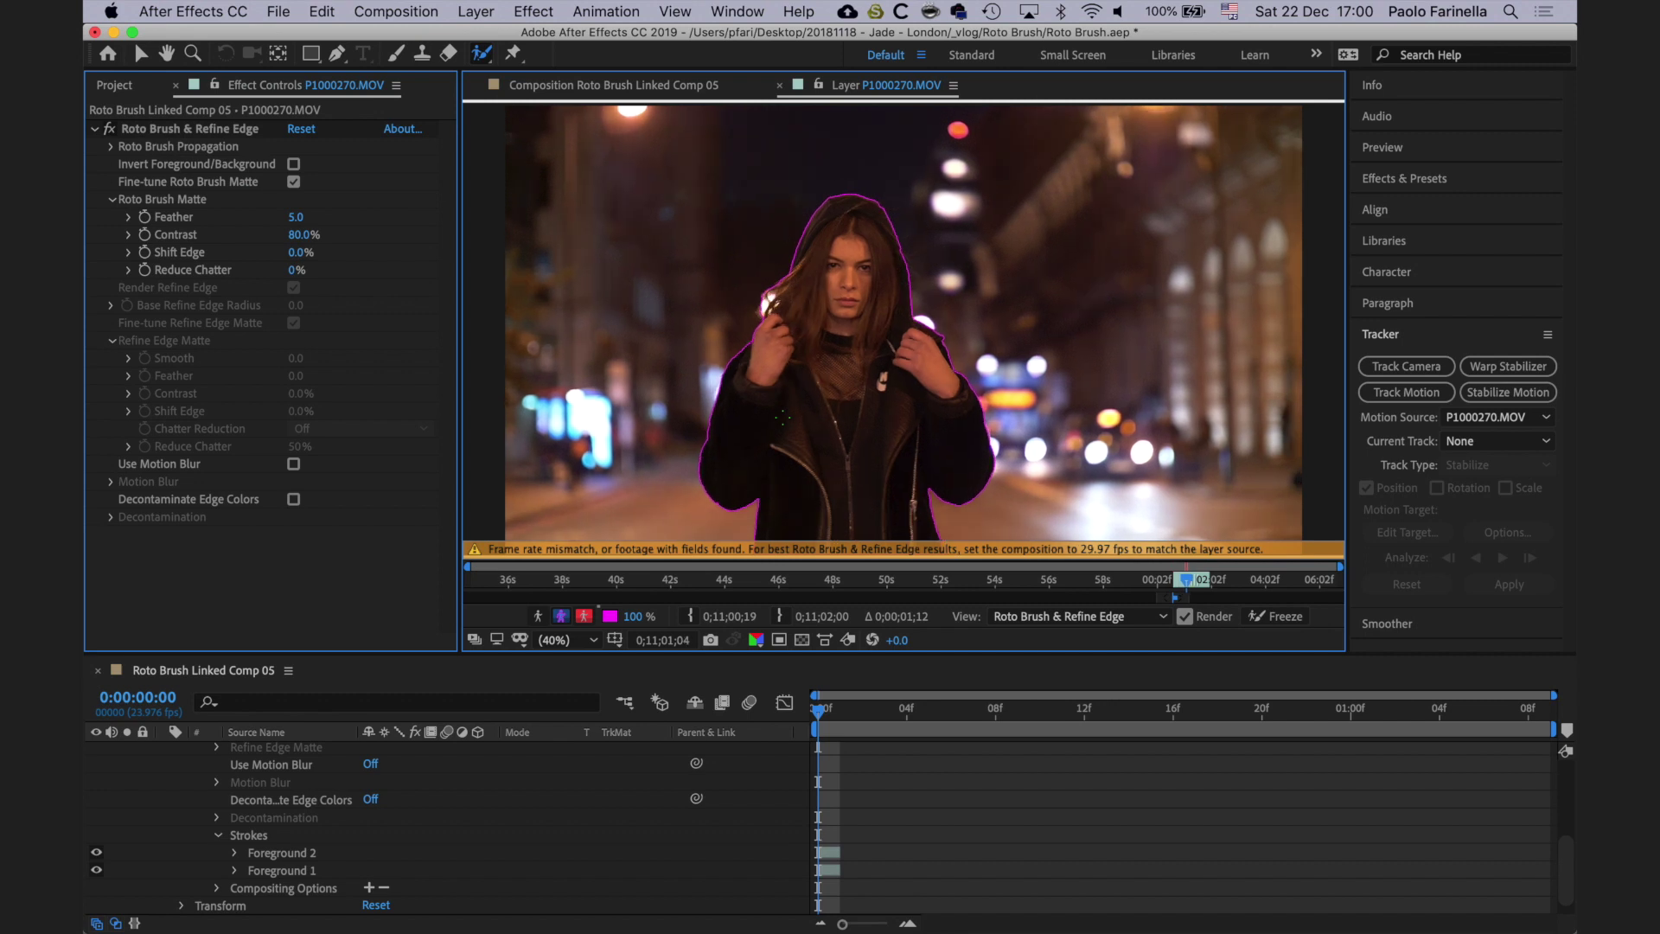
{"action": "key", "text": "Page_Down"}
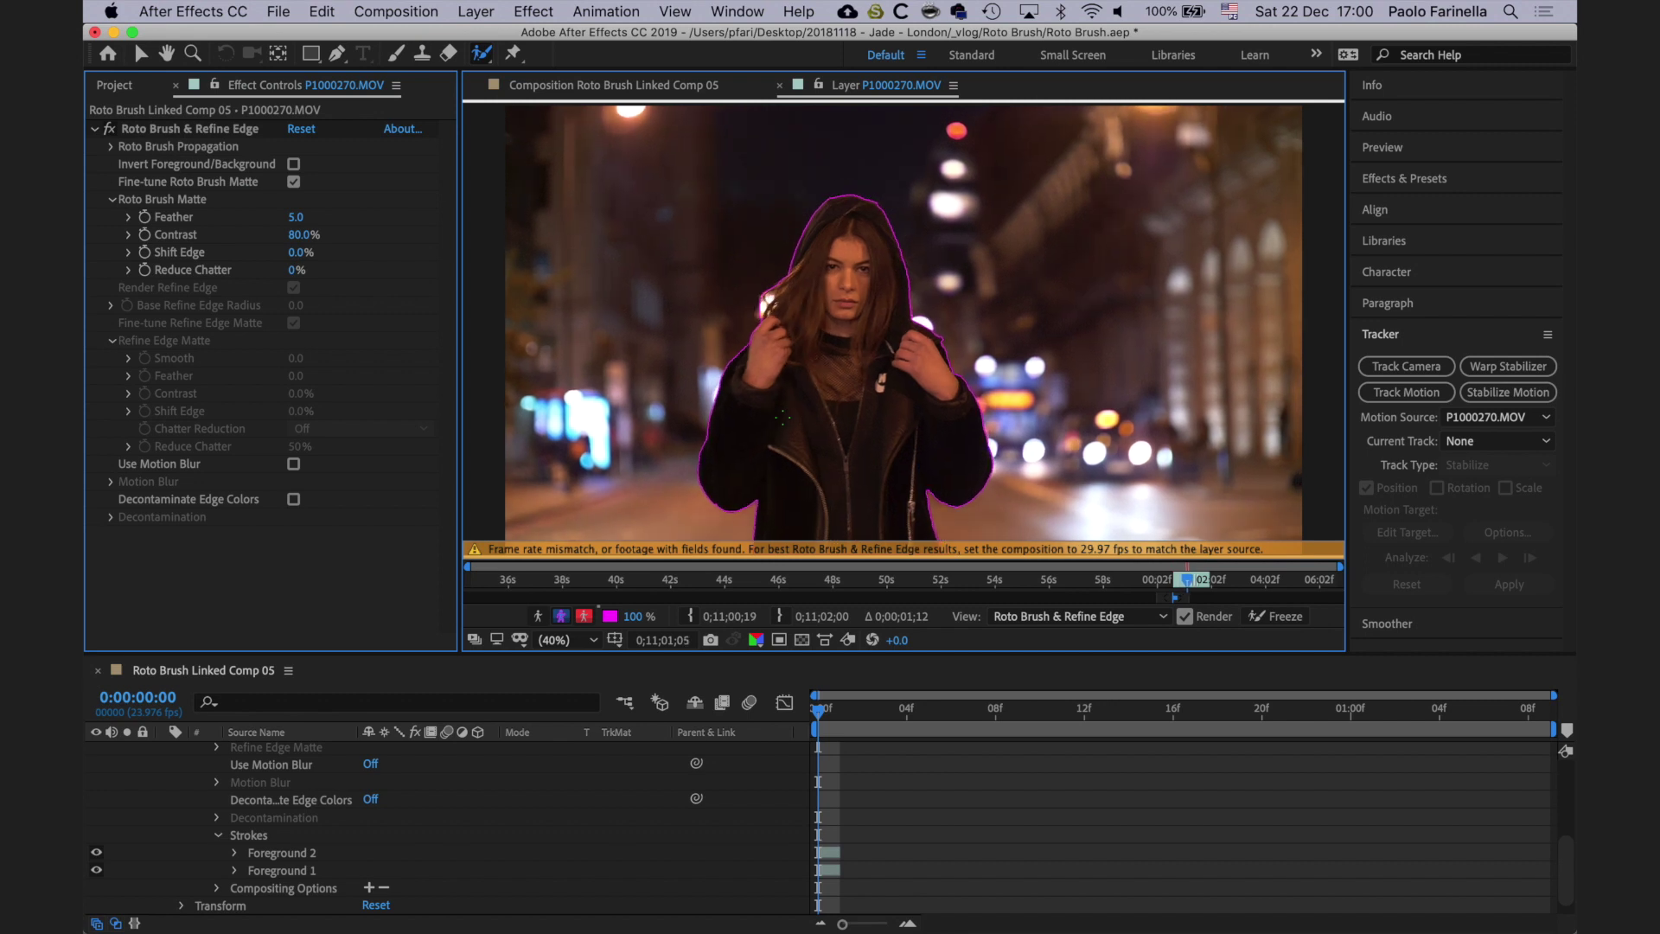
{"action": "key", "text": "Page_Down"}
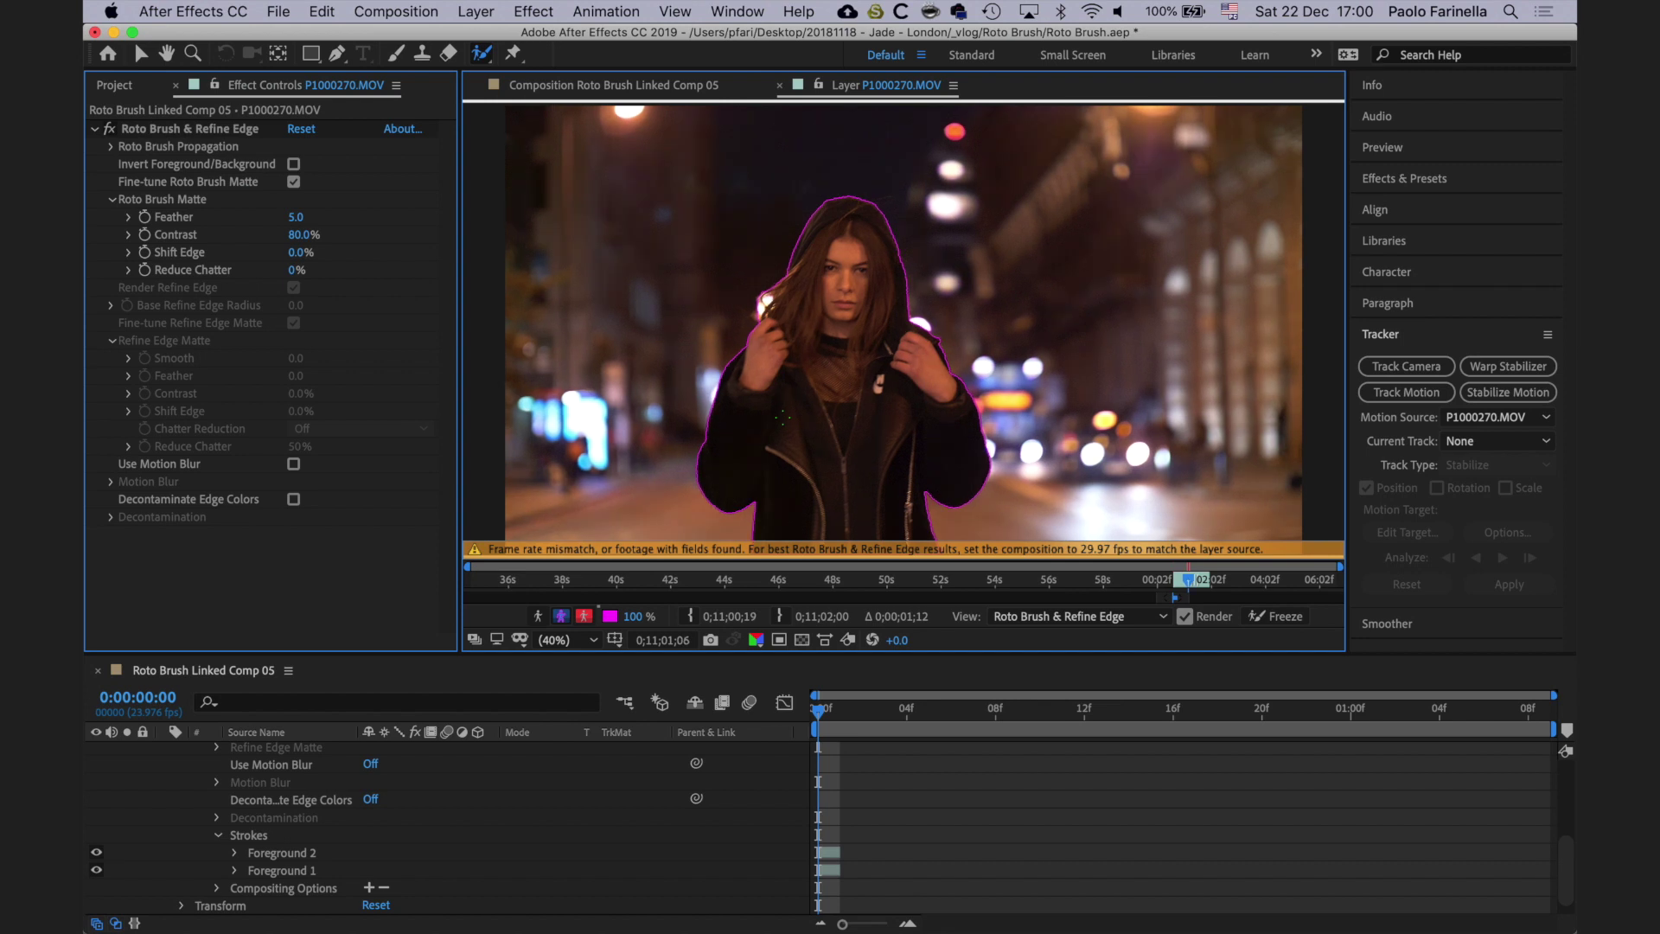
{"action": "key", "text": "Page_Up"}
{"action": "key", "text": "Page_Up"}
{"action": "key", "text": "Page_Up"}
{"action": "key", "text": "Page_Up"}
{"action": "key", "text": "Page_Up"}
{"action": "key", "text": "Page_Up"}
{"action": "key", "text": "Page_Up"}
{"action": "key", "text": "Page_Up"}
{"action": "key", "text": "Page_Up"}
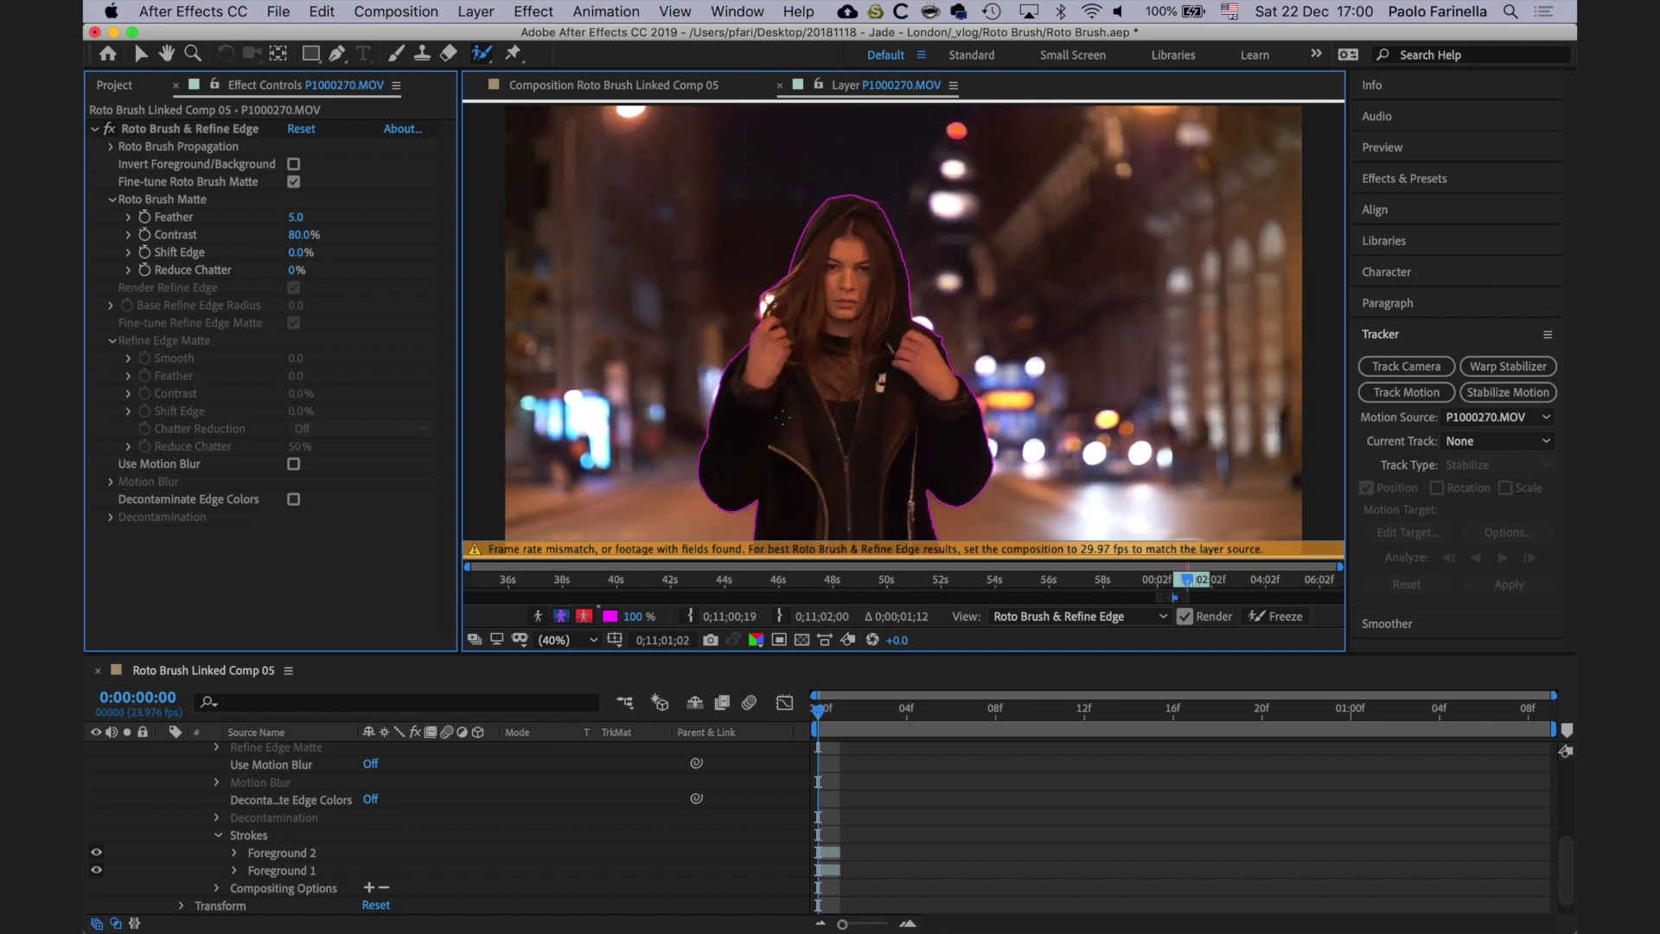
{"action": "key", "text": "Page_Down"}
{"action": "key", "text": "Page_Down"}
{"action": "key", "text": "Page_Down"}
{"action": "key", "text": "Page_Down"}
{"action": "key", "text": "Page_Down"}
{"action": "key", "text": "Page_Down"}
{"action": "key", "text": "Page_Down"}
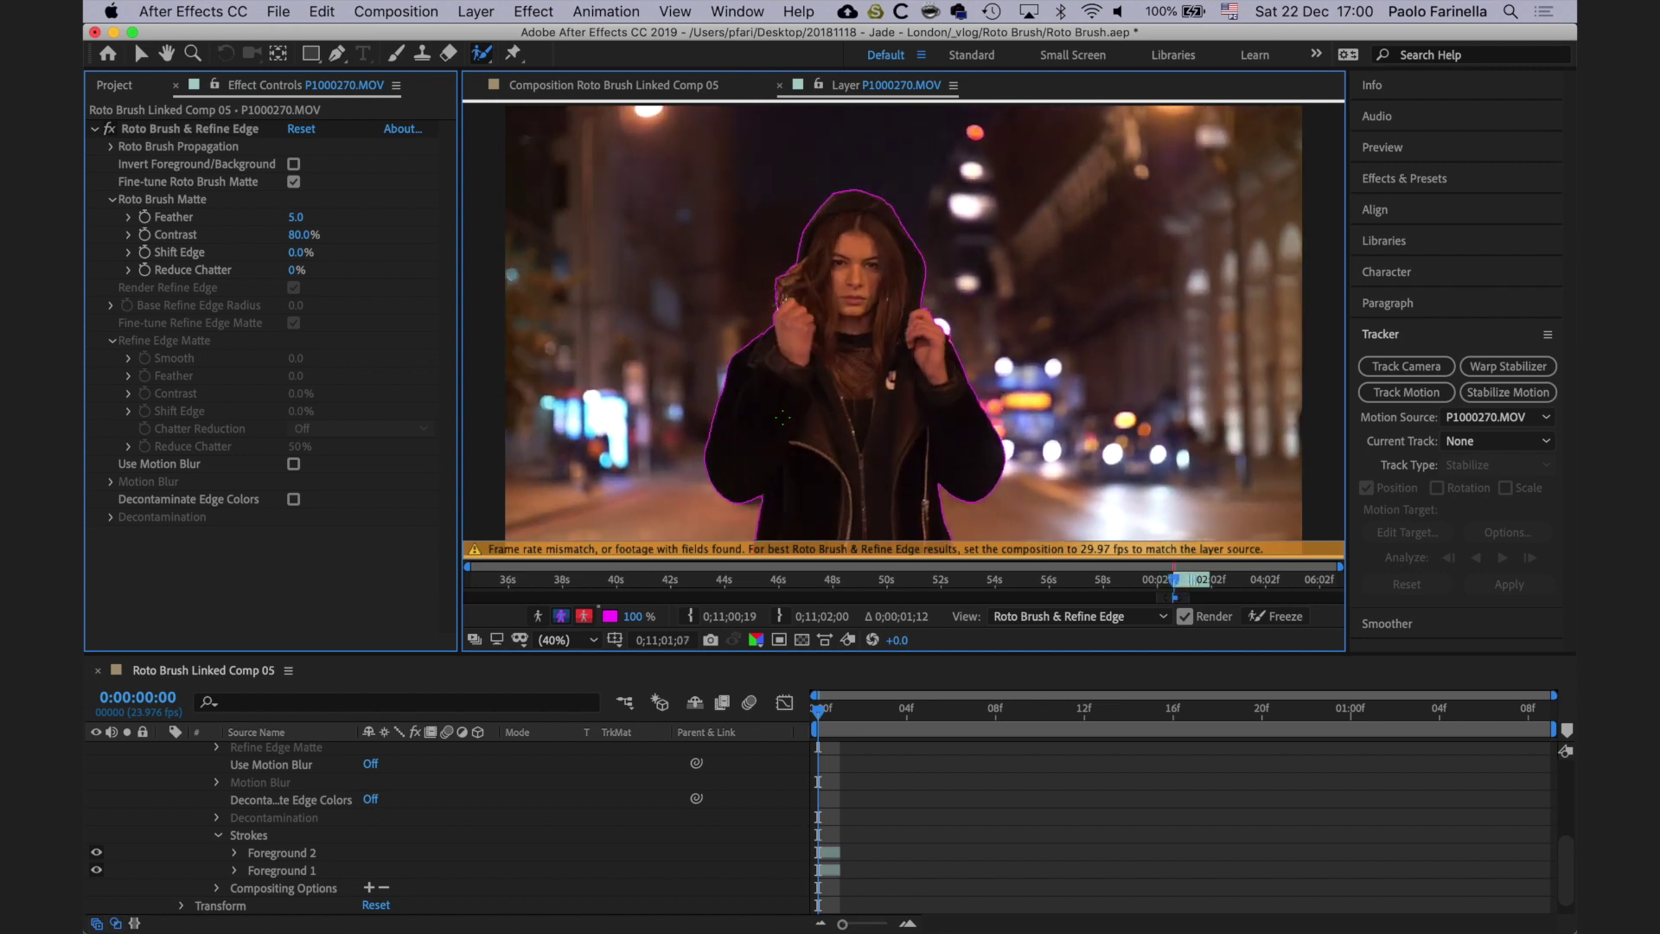
{"action": "key", "text": "Page_Down"}
{"action": "key", "text": "Page_Down"}
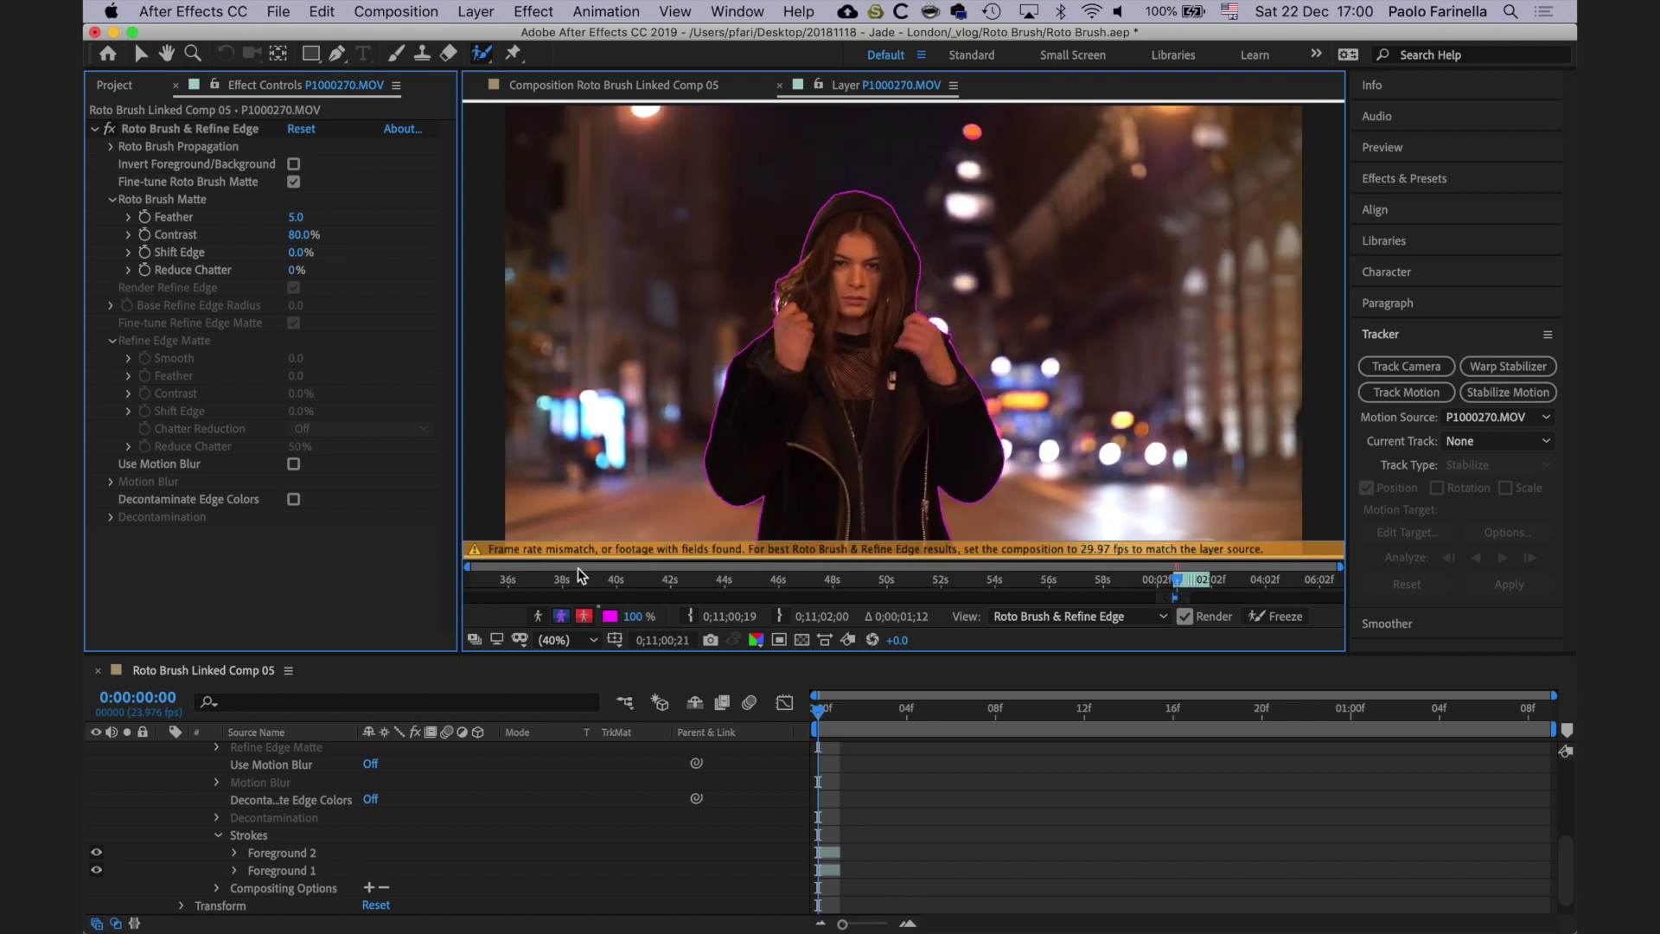
Step: Zoom the Layer panel to 200% and return to the clip's in point
{"action": "left_click", "coordinate": [585, 641]}
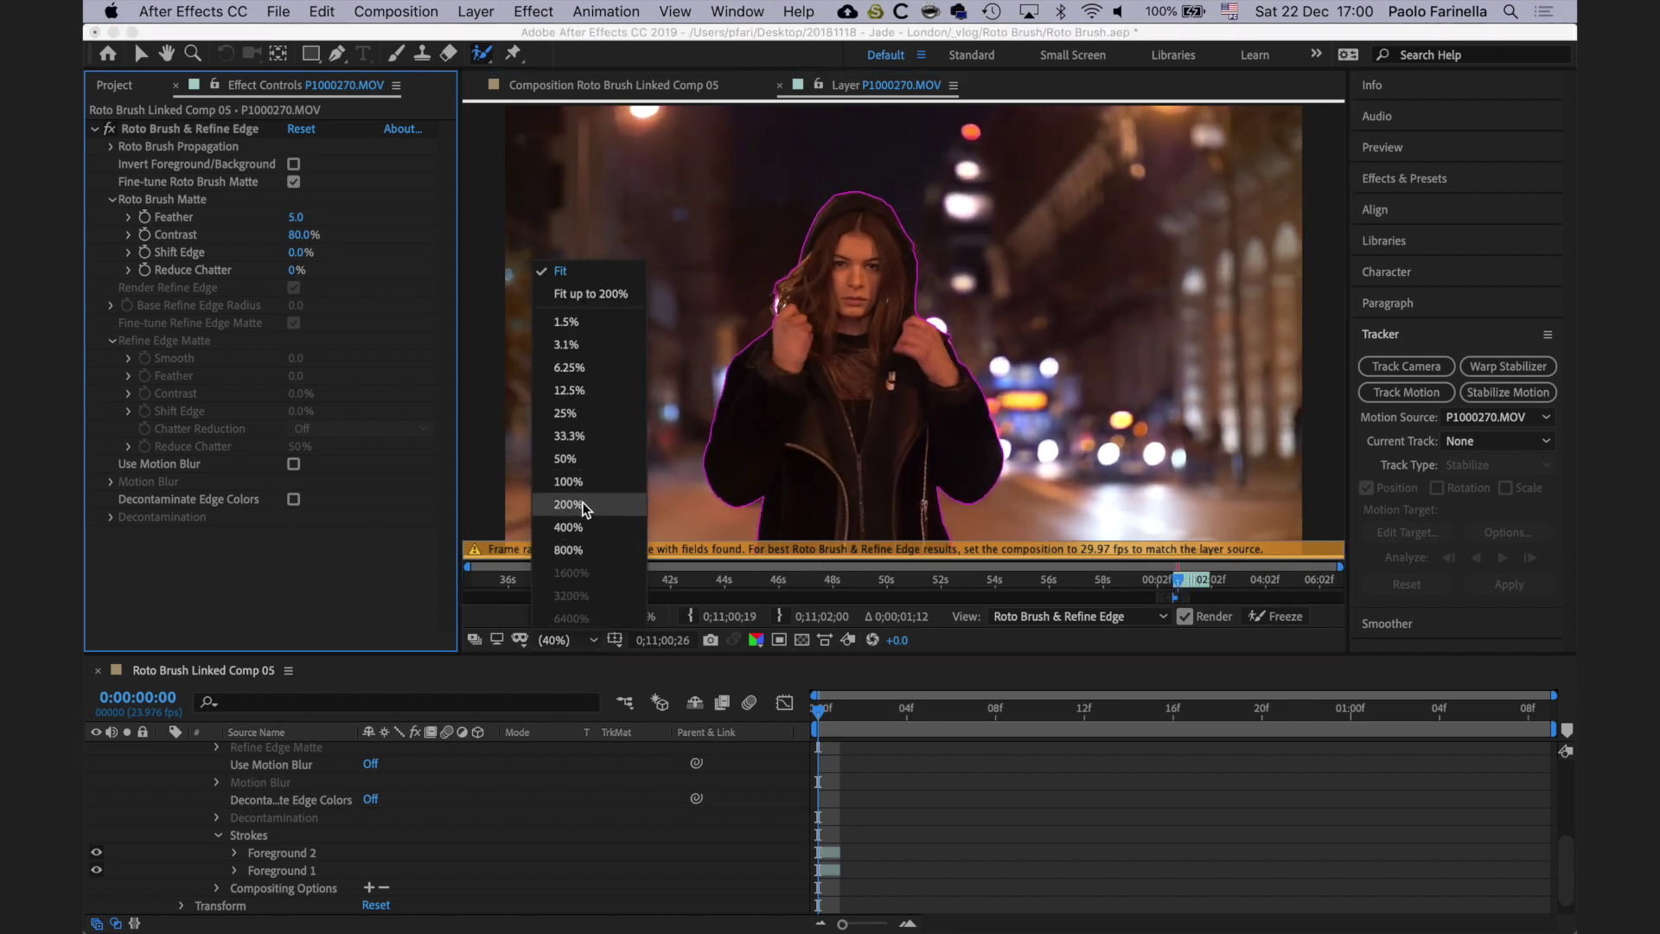
{"action": "left_click", "coordinate": [568, 504]}
{"action": "key", "text": "Page_Up"}
{"action": "key", "text": "Page_Up"}
{"action": "key", "text": "Home"}
Step: Propagate the outline from the start and pan to inspect the woman's hair edge
{"action": "key", "text": "h"}
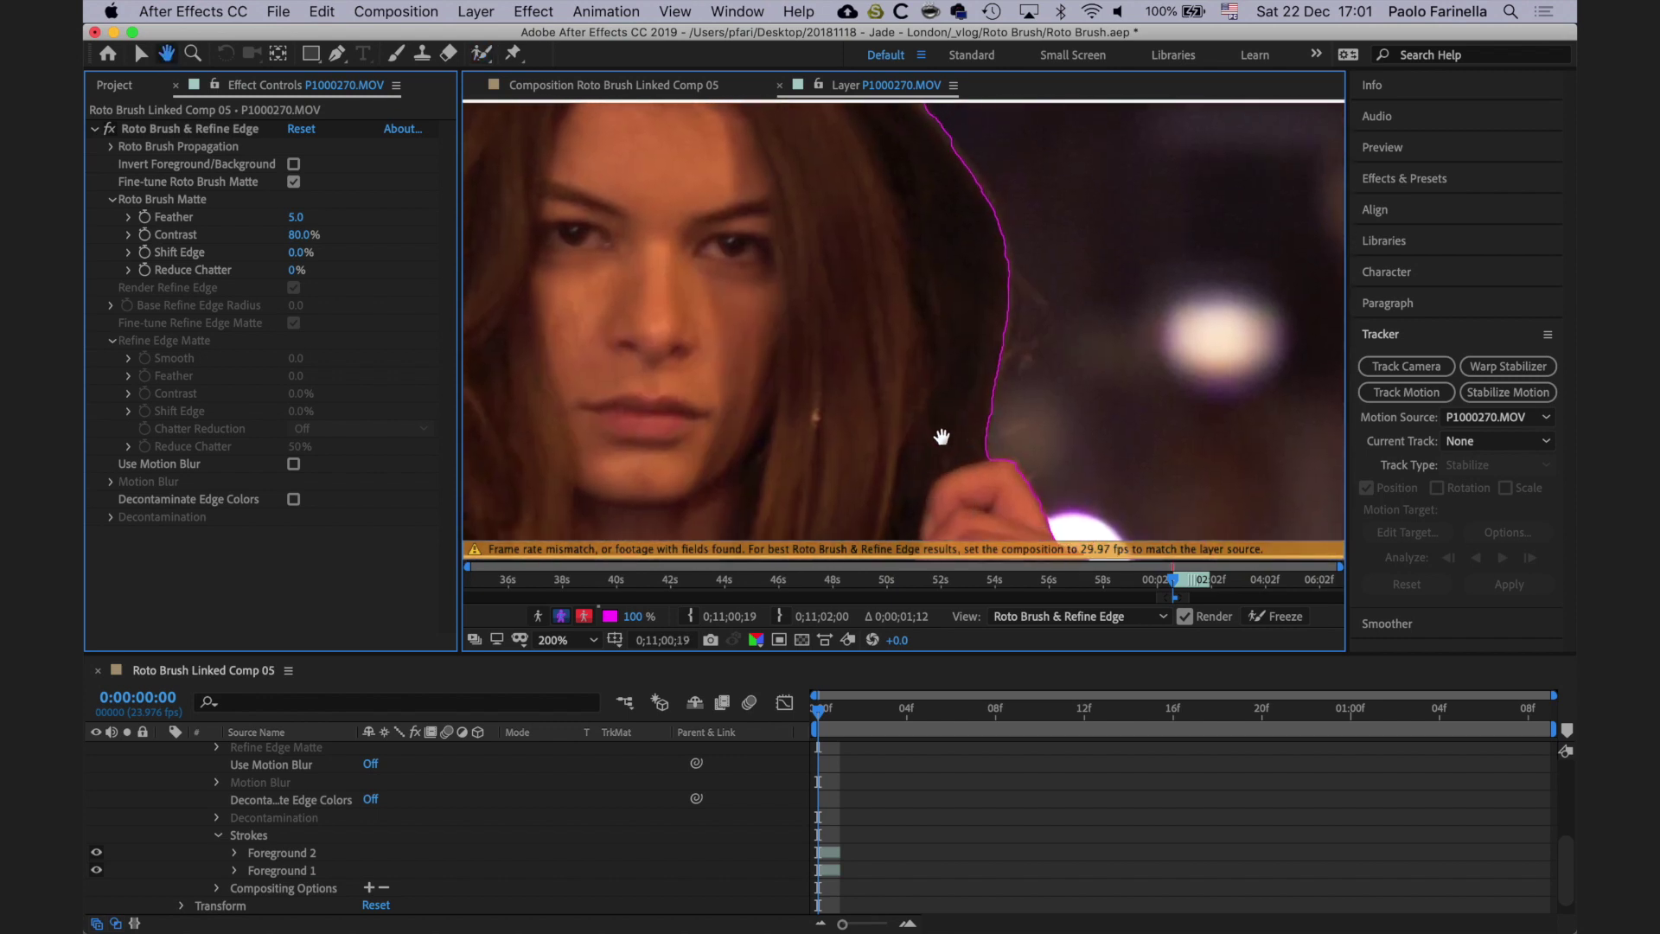
{"action": "key", "text": "alt+w"}
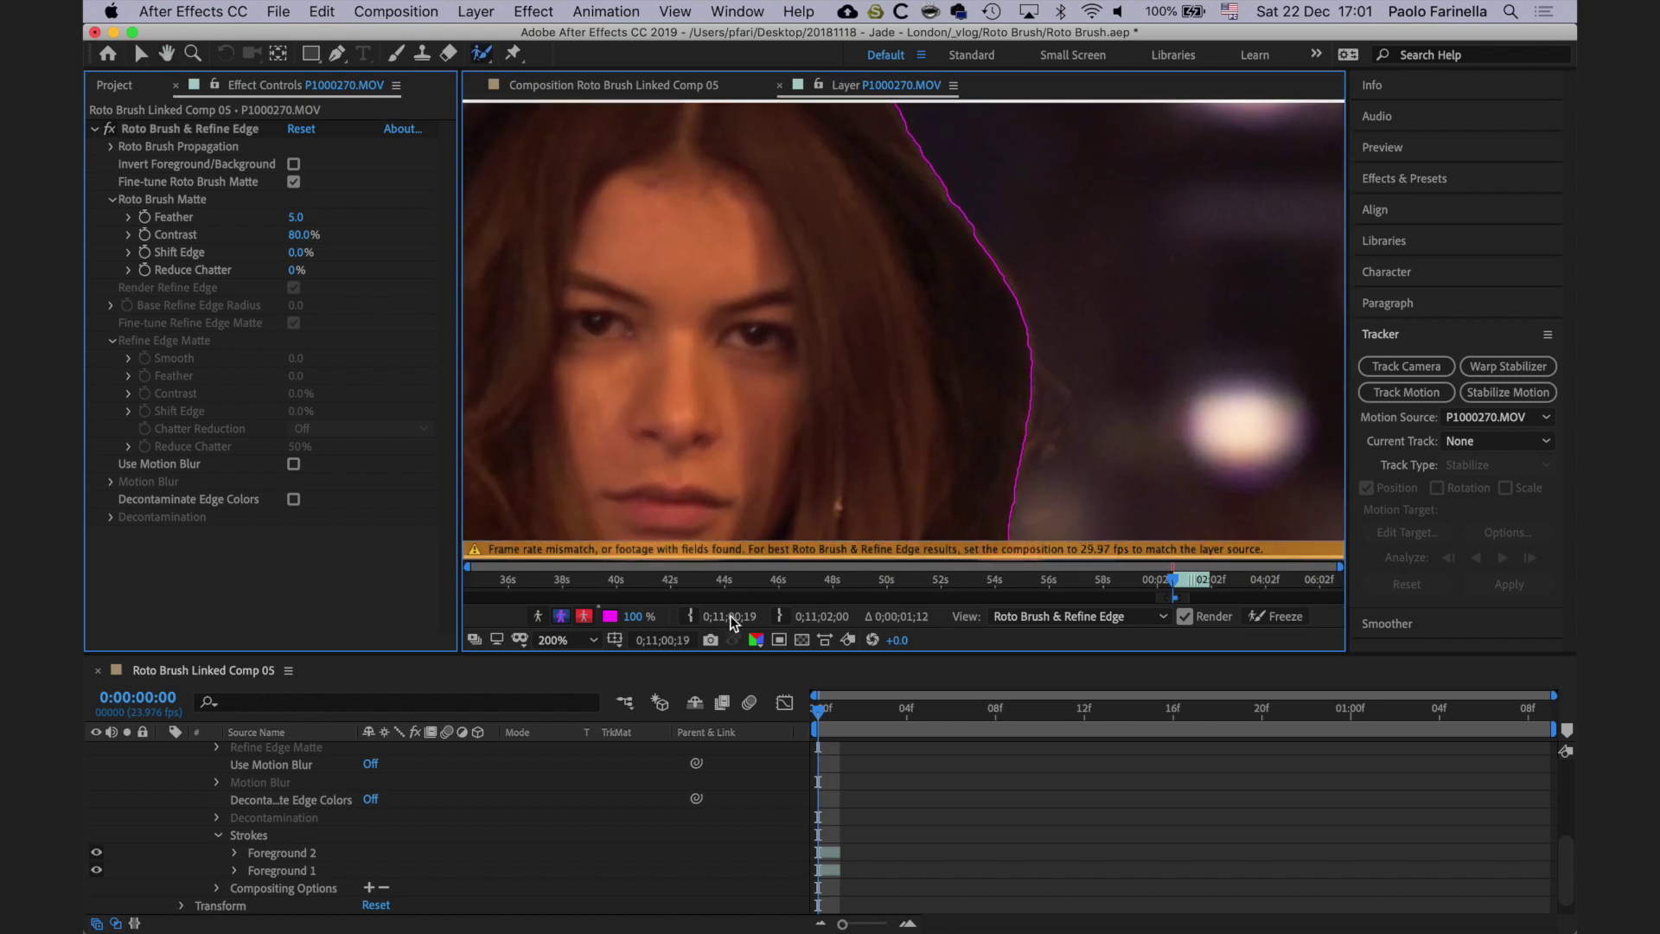
{"action": "key", "text": "space"}
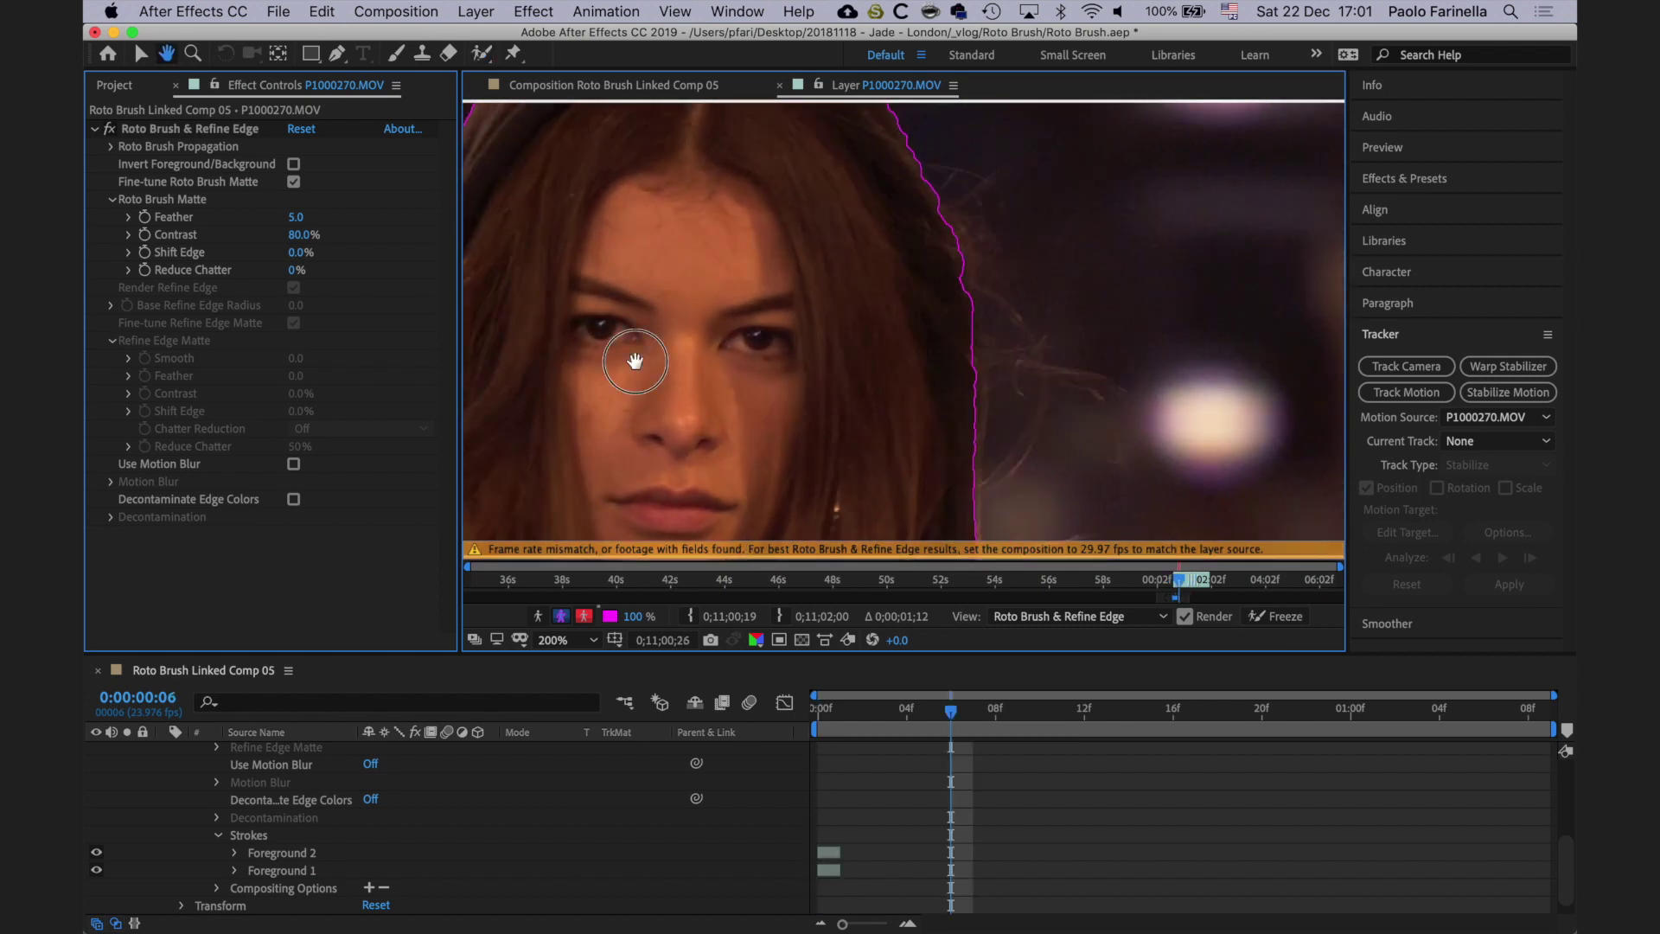
{"action": "key", "text": "h"}
{"action": "left_click_drag", "start_coordinate": [630, 363], "coordinate": [1050, 451]}
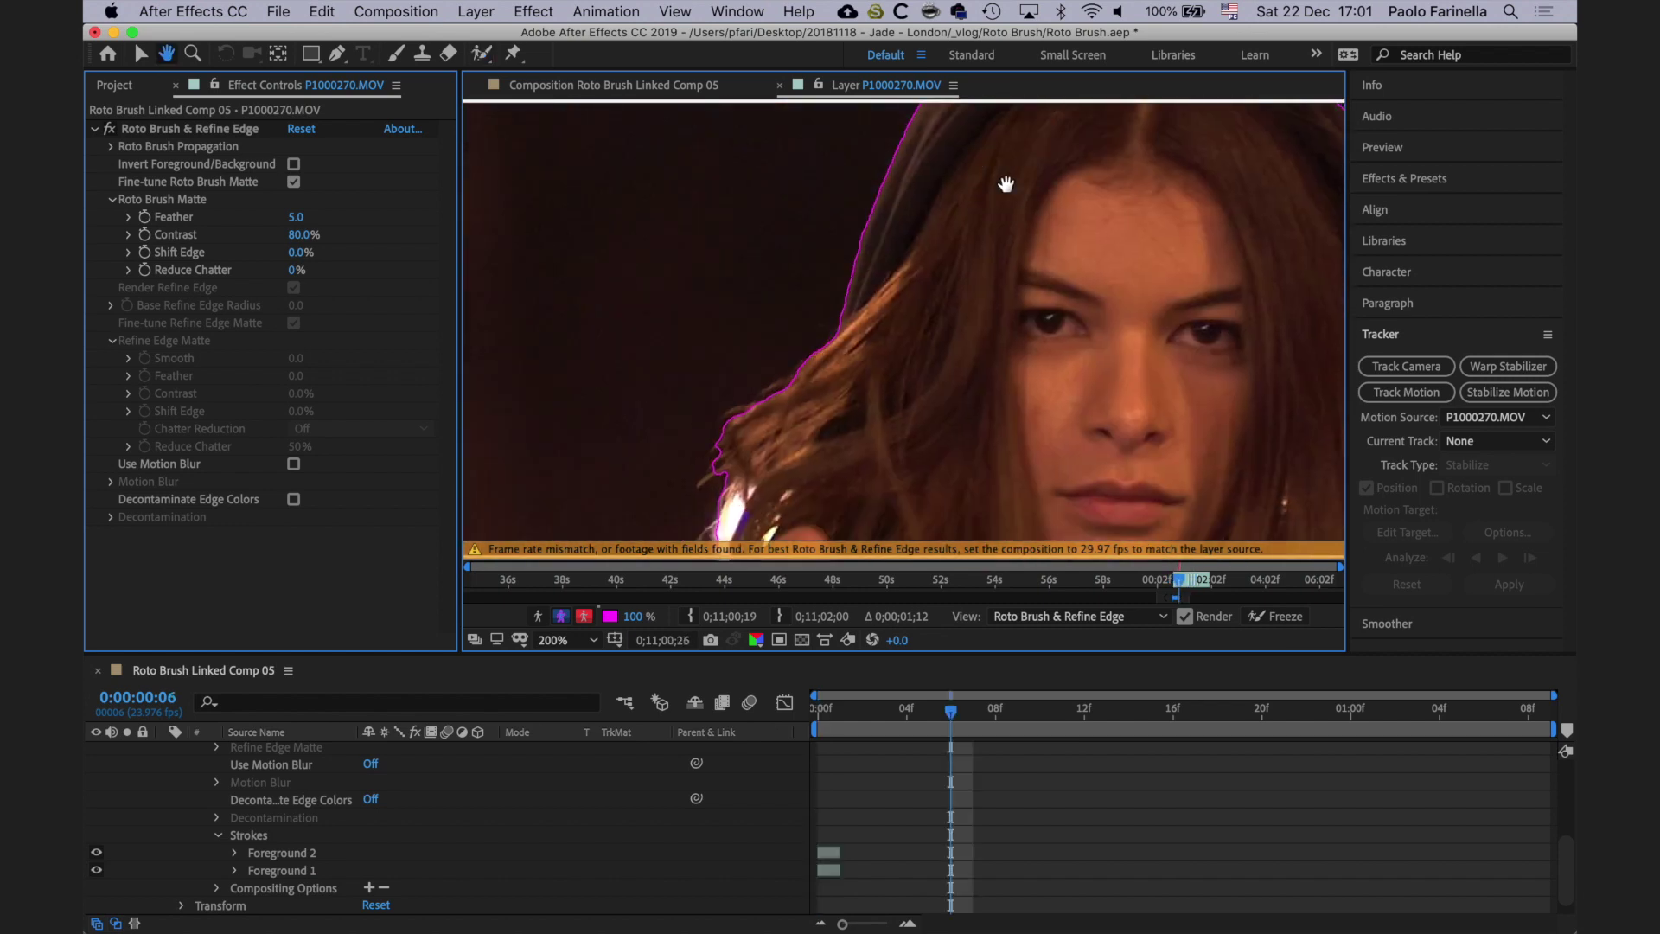
{"action": "key", "text": "alt+w"}
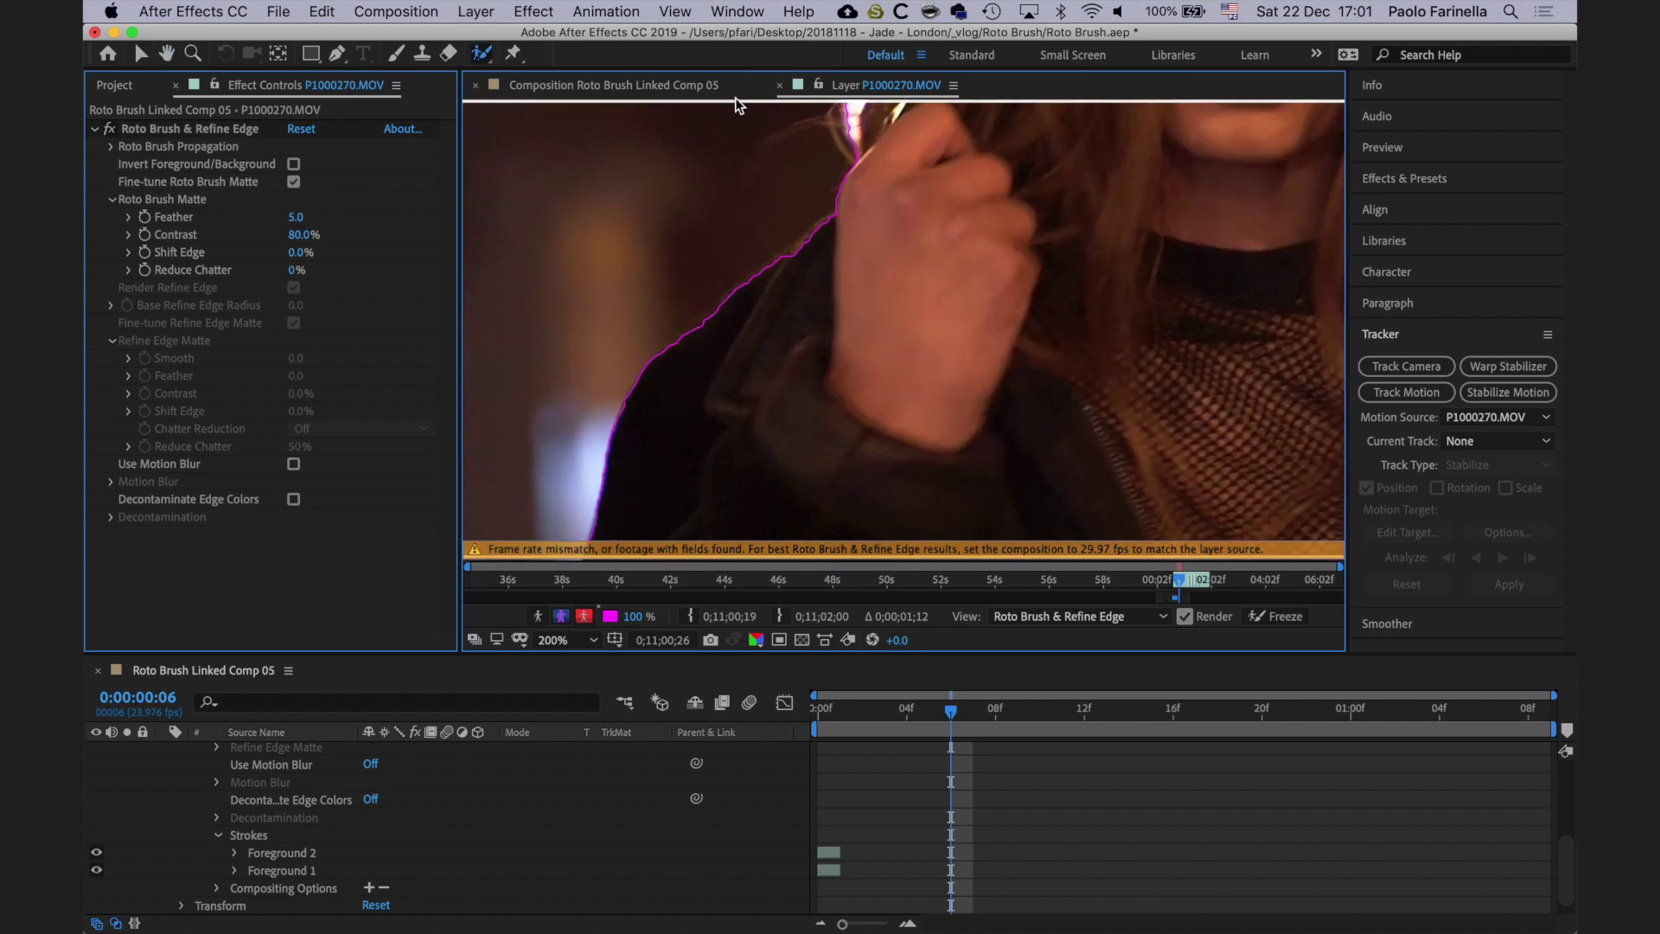
Step: Return to the composition with transparency grid on, zoomed to 400% on the hand and hair
{"action": "left_click", "coordinate": [782, 85]}
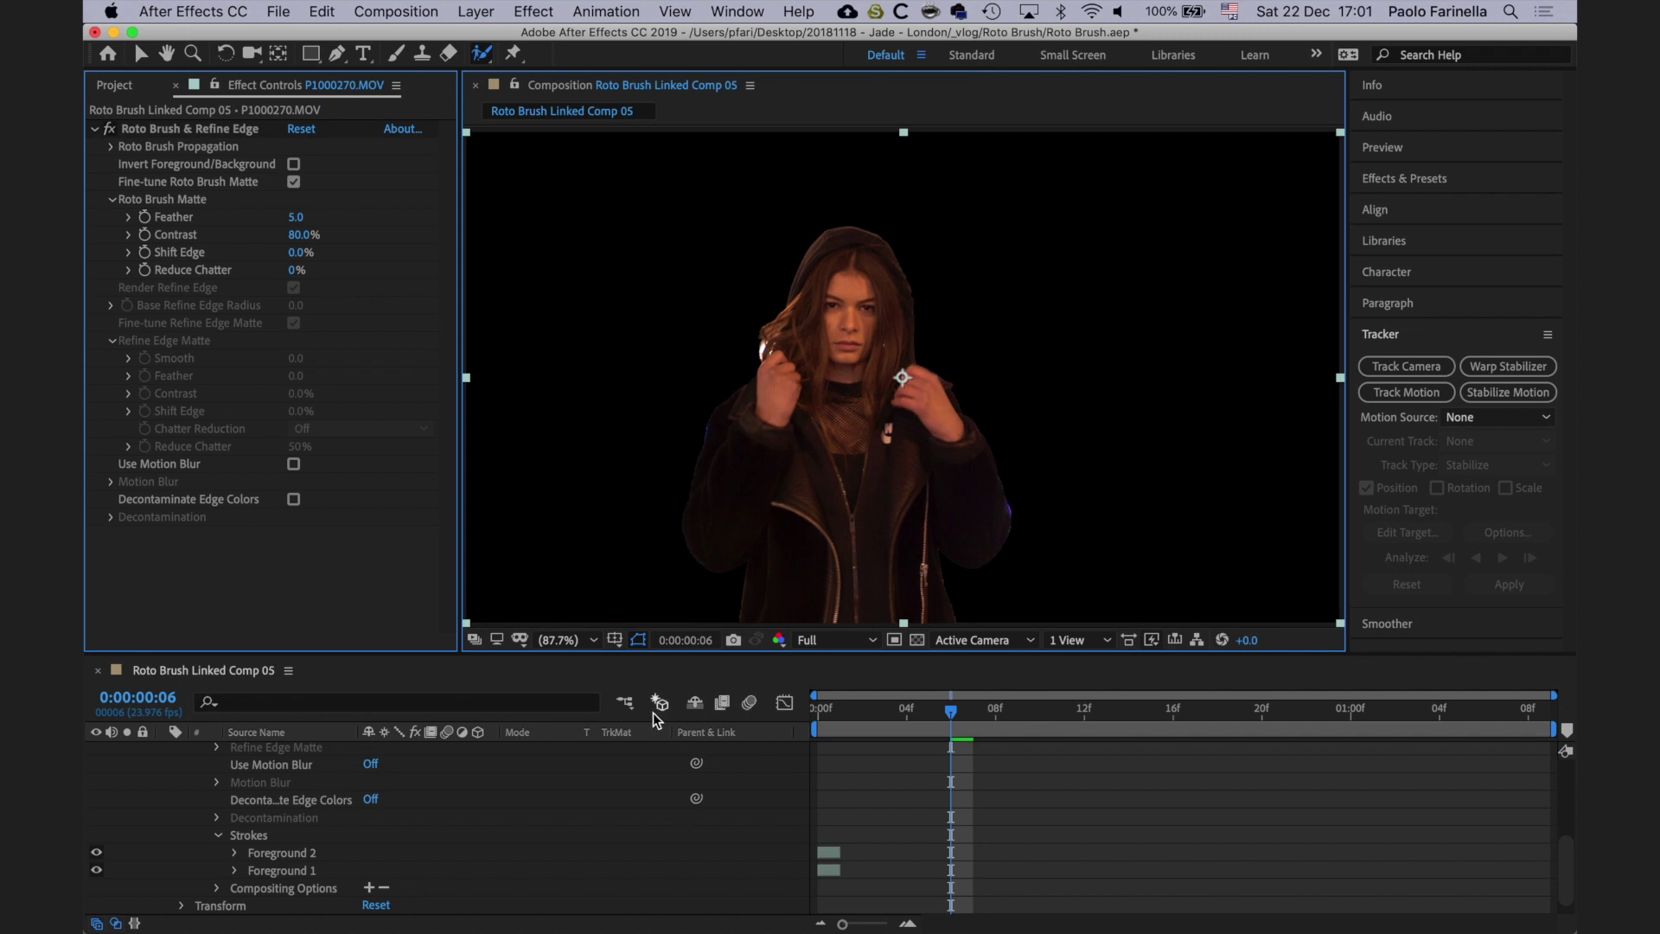
{"action": "left_click", "coordinate": [917, 640]}
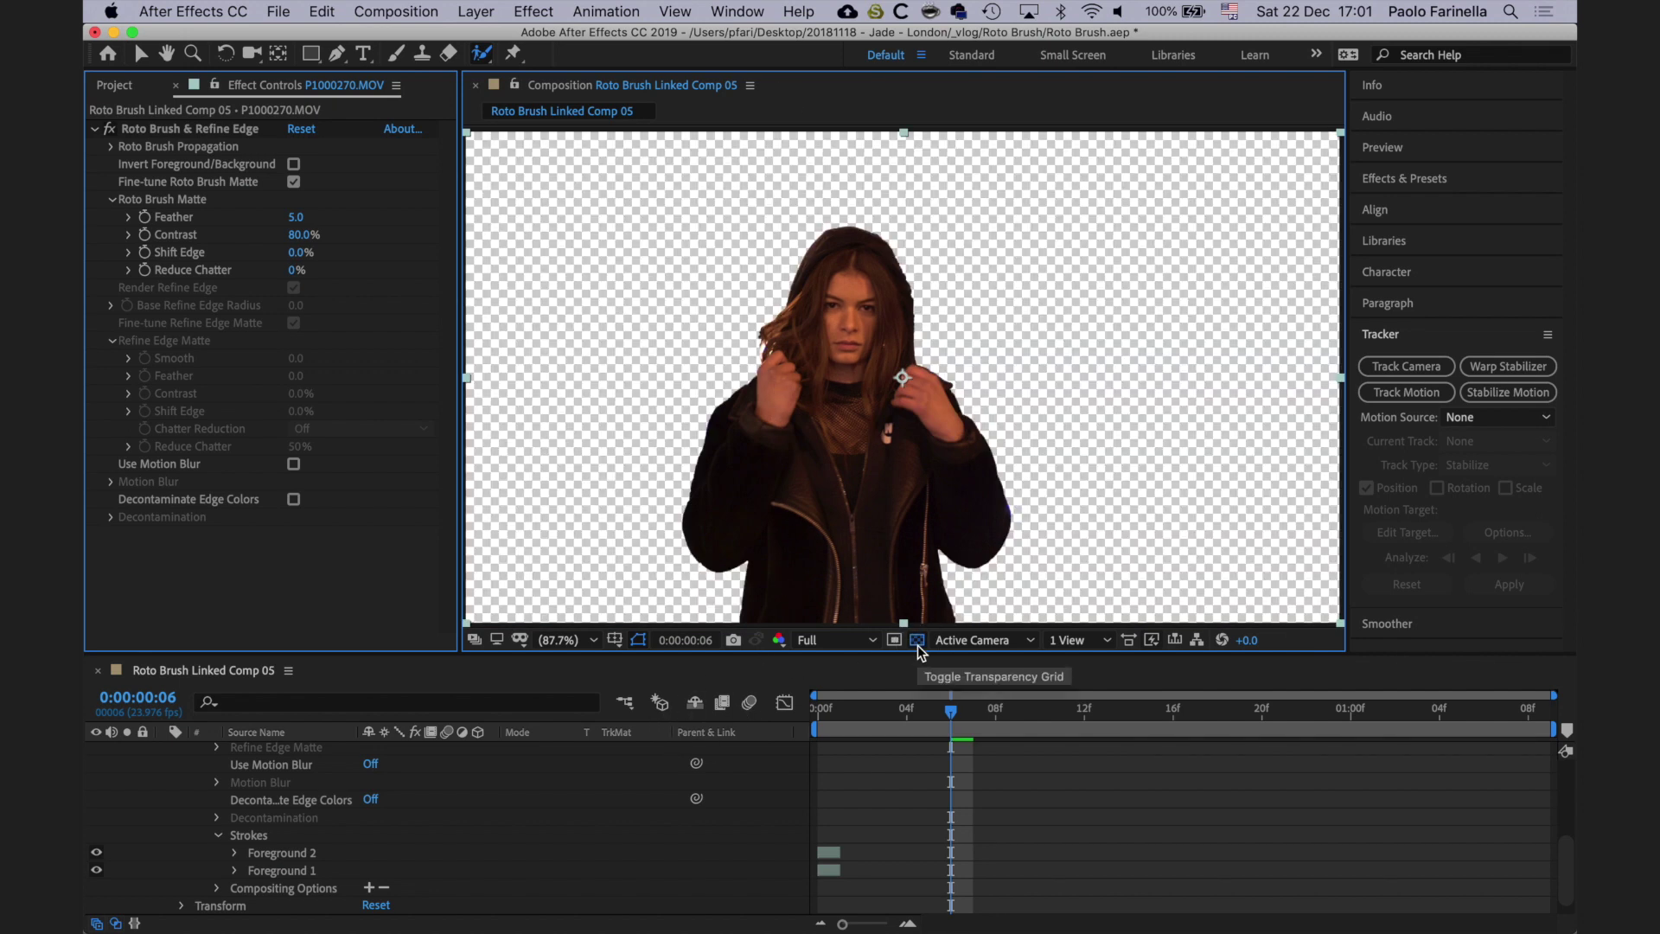
{"action": "left_click", "coordinate": [589, 641]}
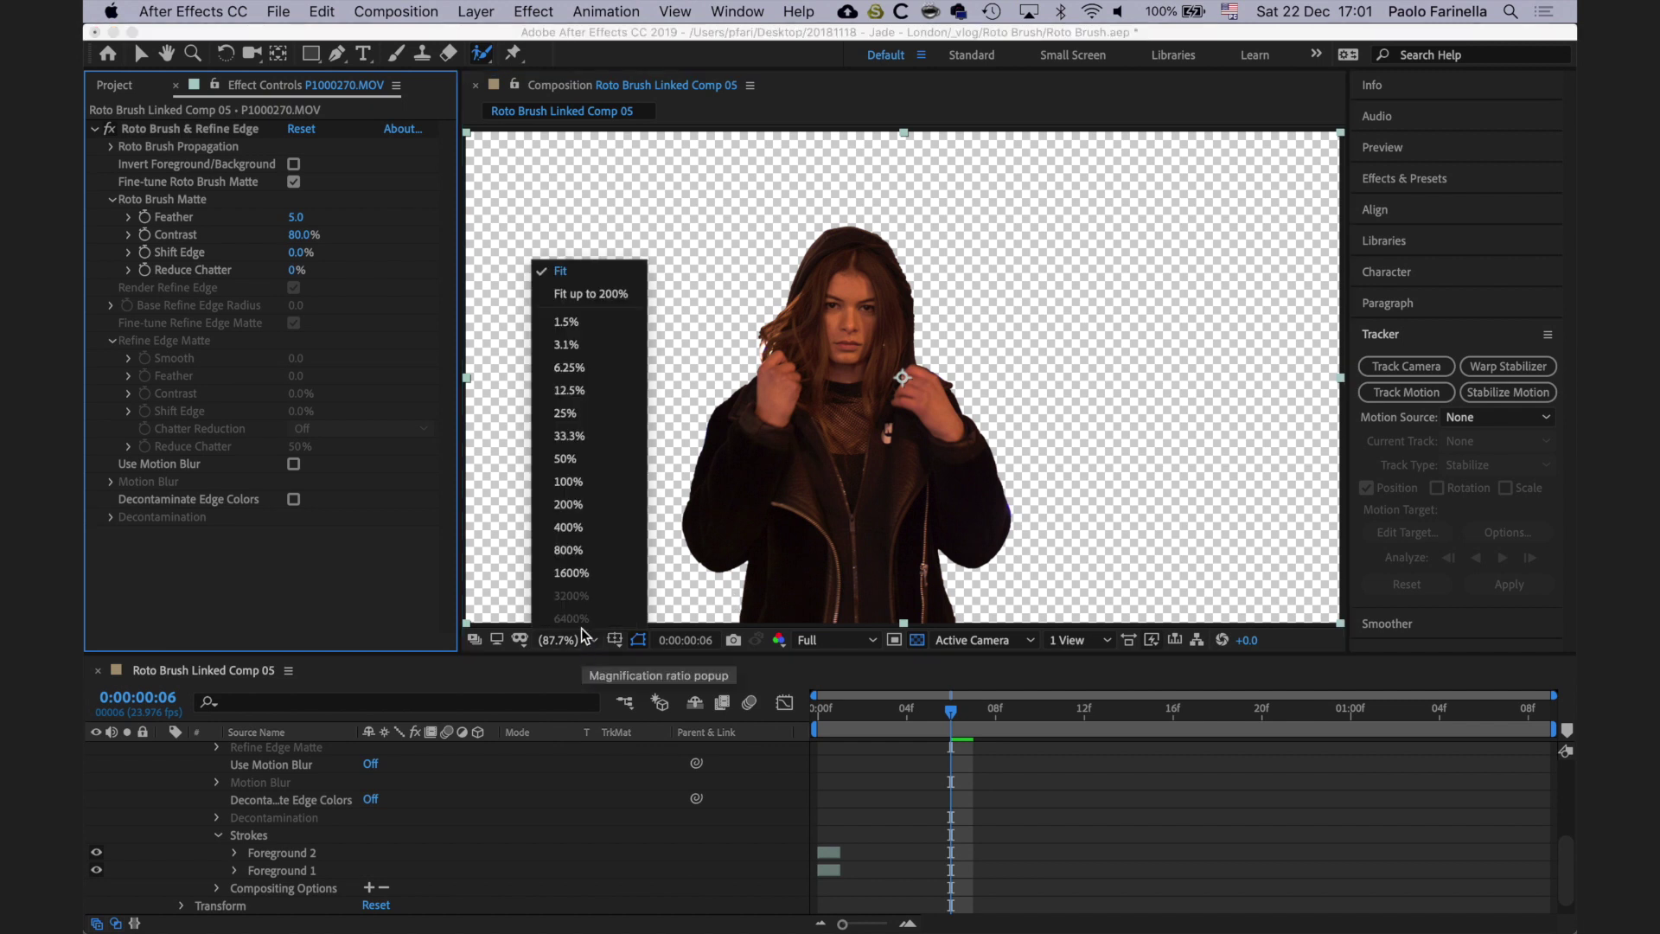
{"action": "left_click", "coordinate": [575, 527]}
{"action": "left_click_drag", "start_coordinate": [893, 374], "coordinate": [1087, 524]}
{"action": "left_click_drag", "start_coordinate": [744, 541], "coordinate": [830, 449]}
Step: Scrub the Roto Brush Matte Feather up to 126.7
{"action": "key", "text": "alt+w"}
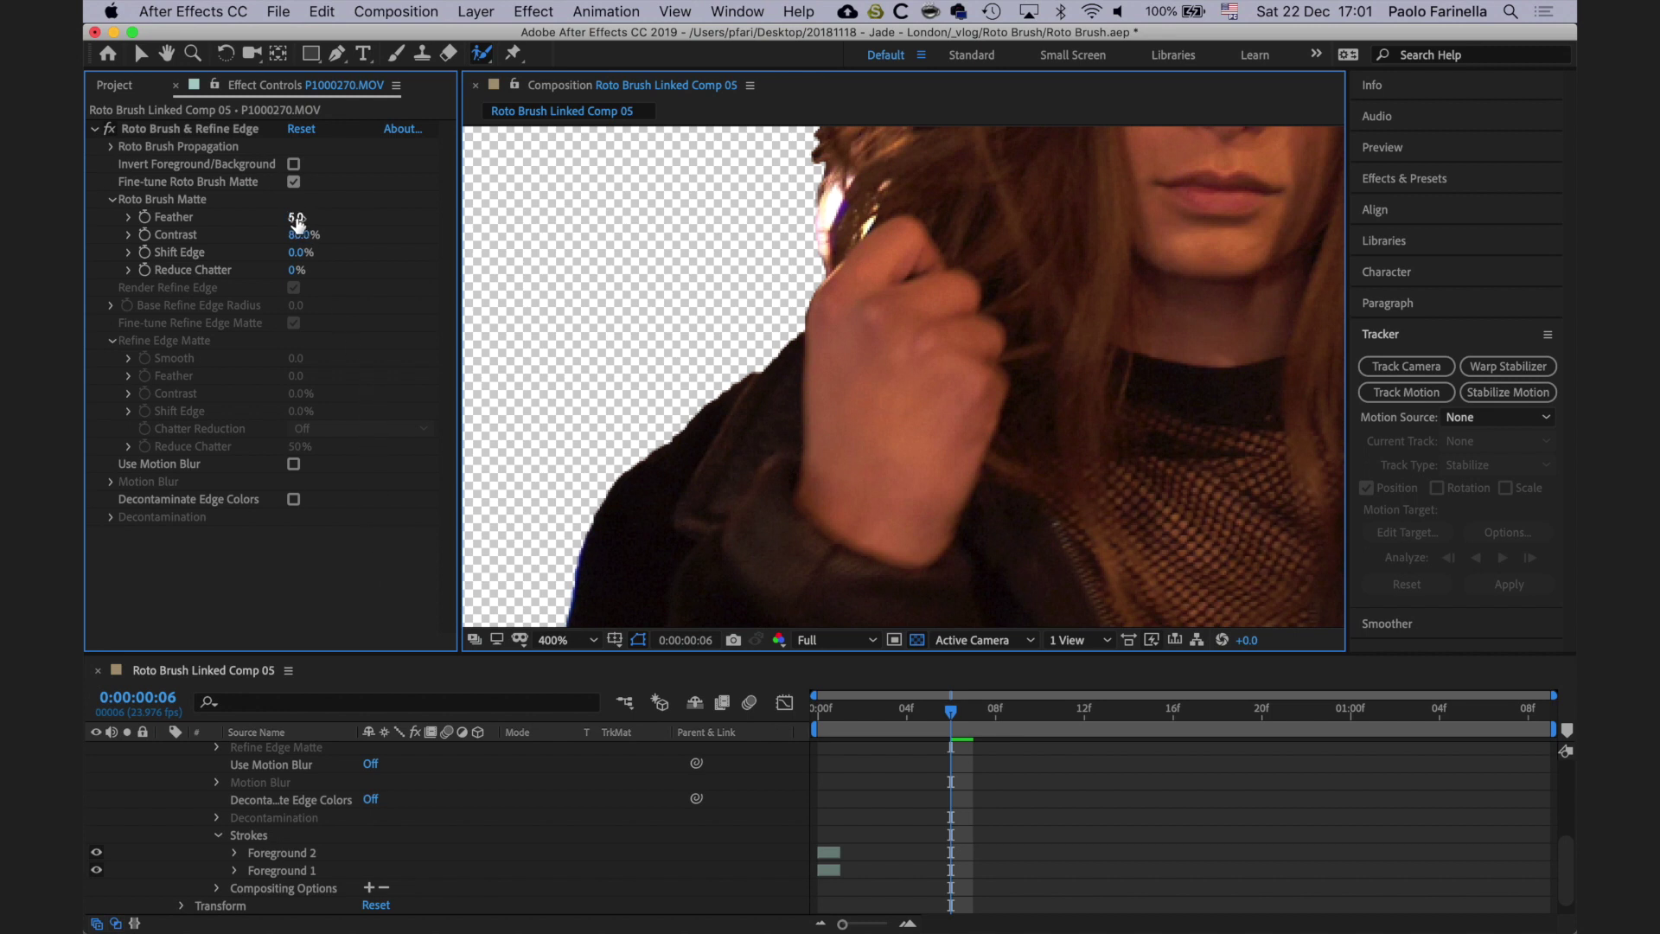
{"action": "left_click_drag", "start_coordinate": [295, 217], "coordinate": [497, 232]}
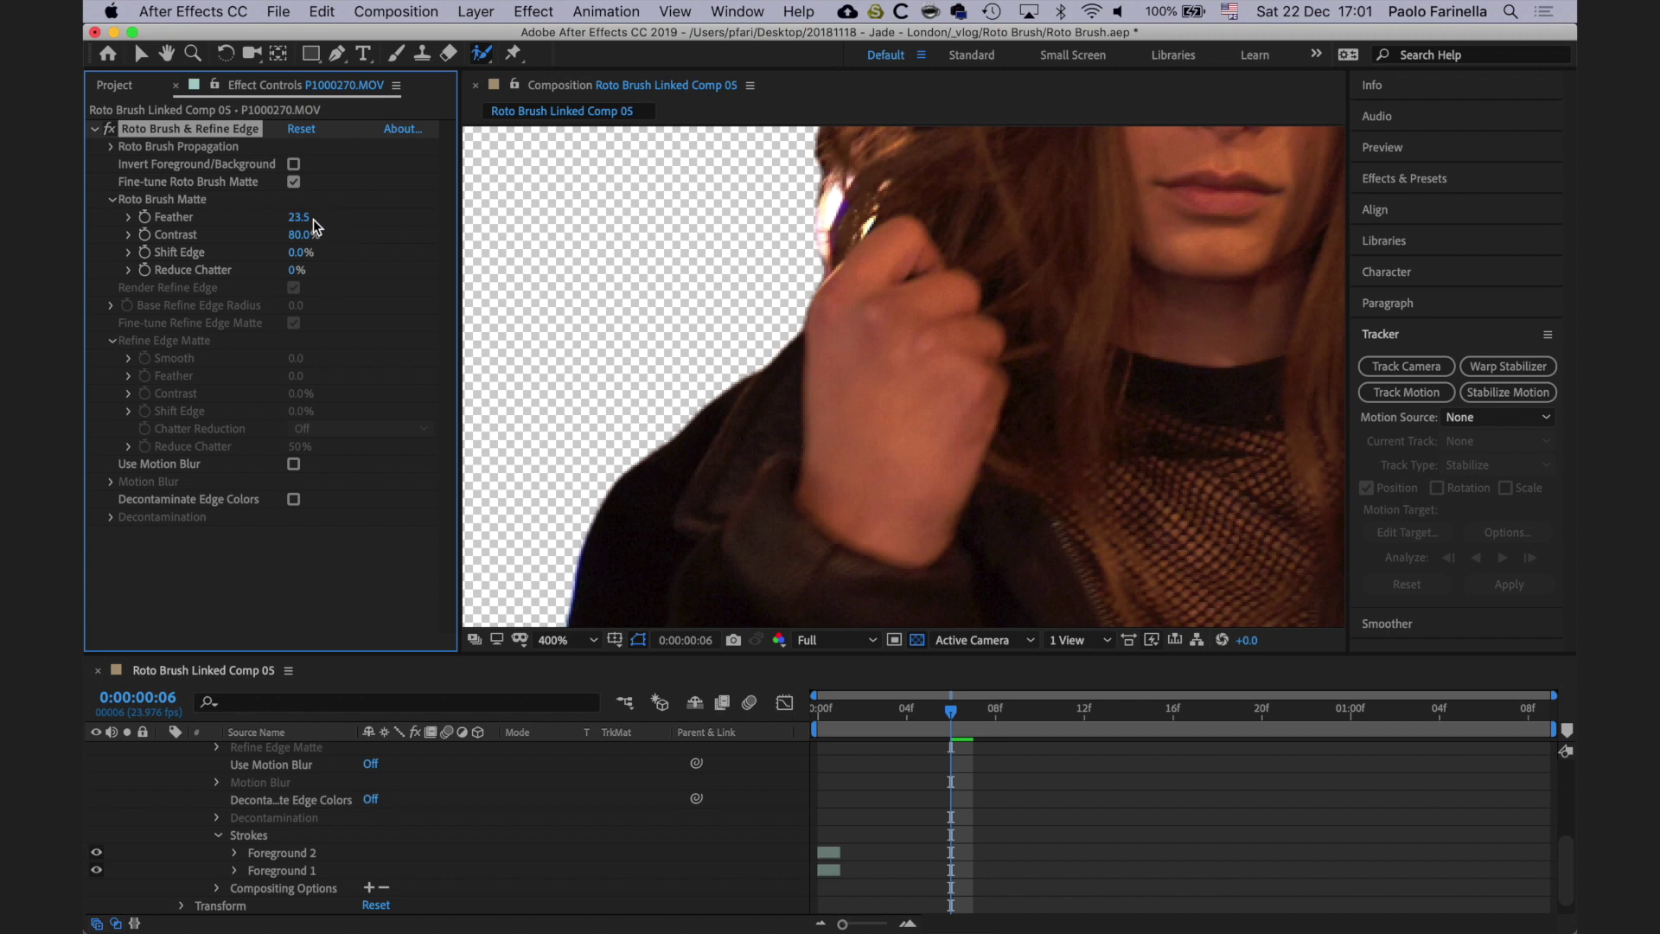
{"action": "left_click_drag", "start_coordinate": [299, 216], "coordinate": [741, 197]}
{"action": "left_click_drag", "start_coordinate": [299, 217], "coordinate": [869, 205]}
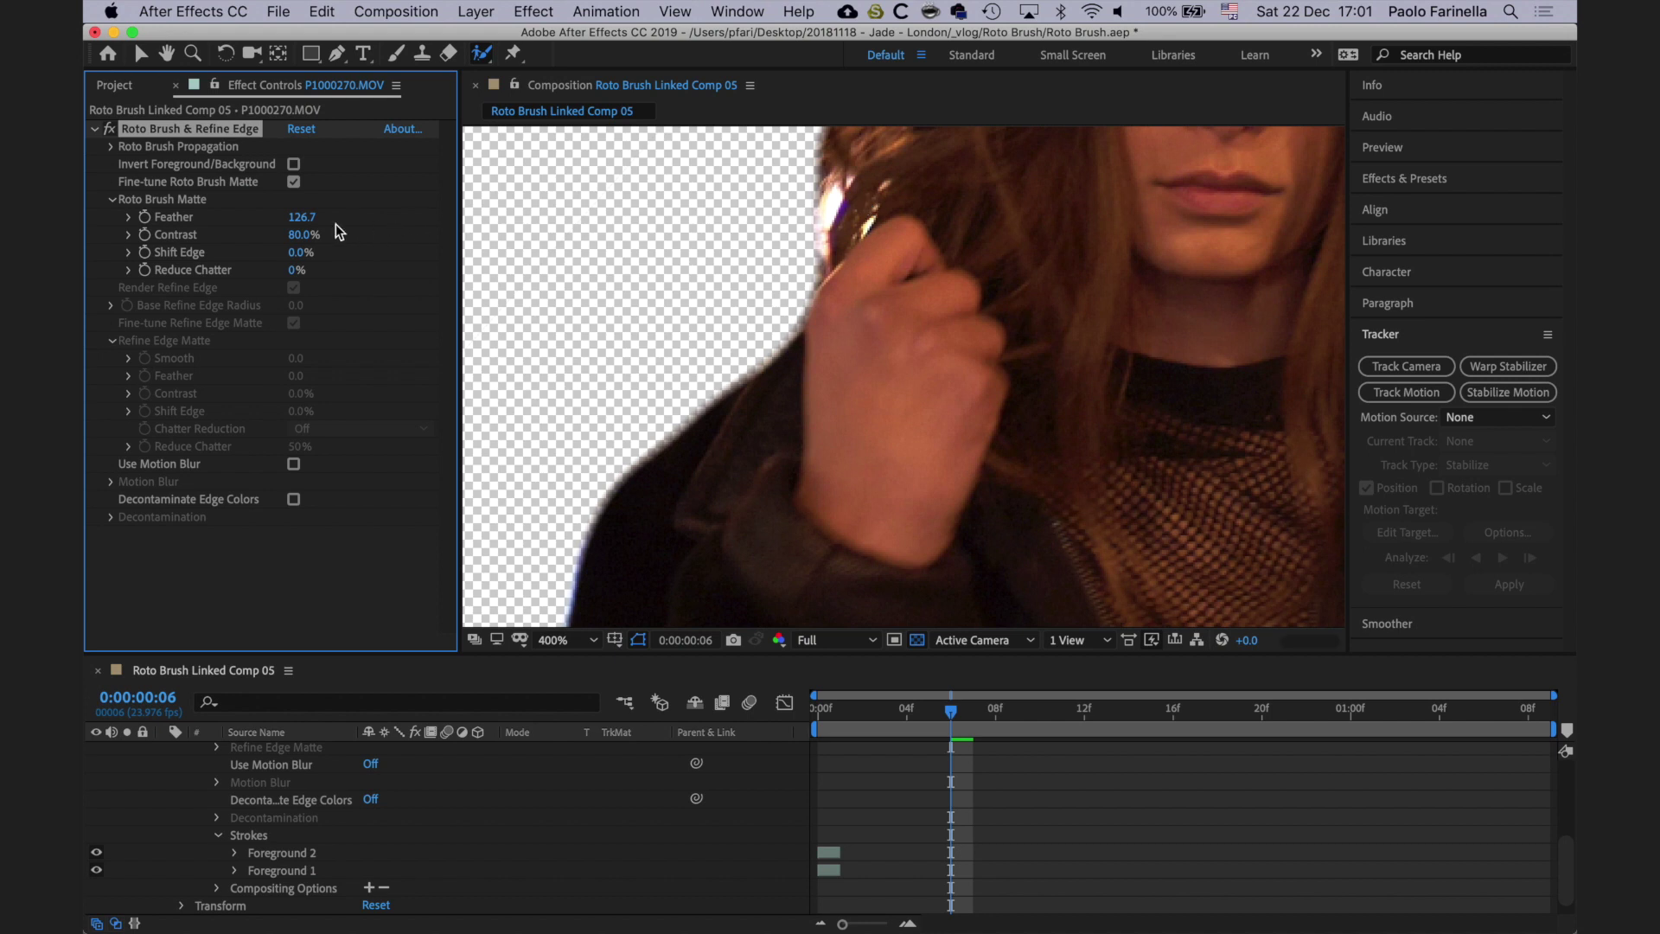
Step: Set the matte Feather to 50 and Reduce Chatter to 40%
{"action": "left_click", "coordinate": [306, 218]}
{"action": "type", "text": "50"}
{"action": "key", "text": "Return"}
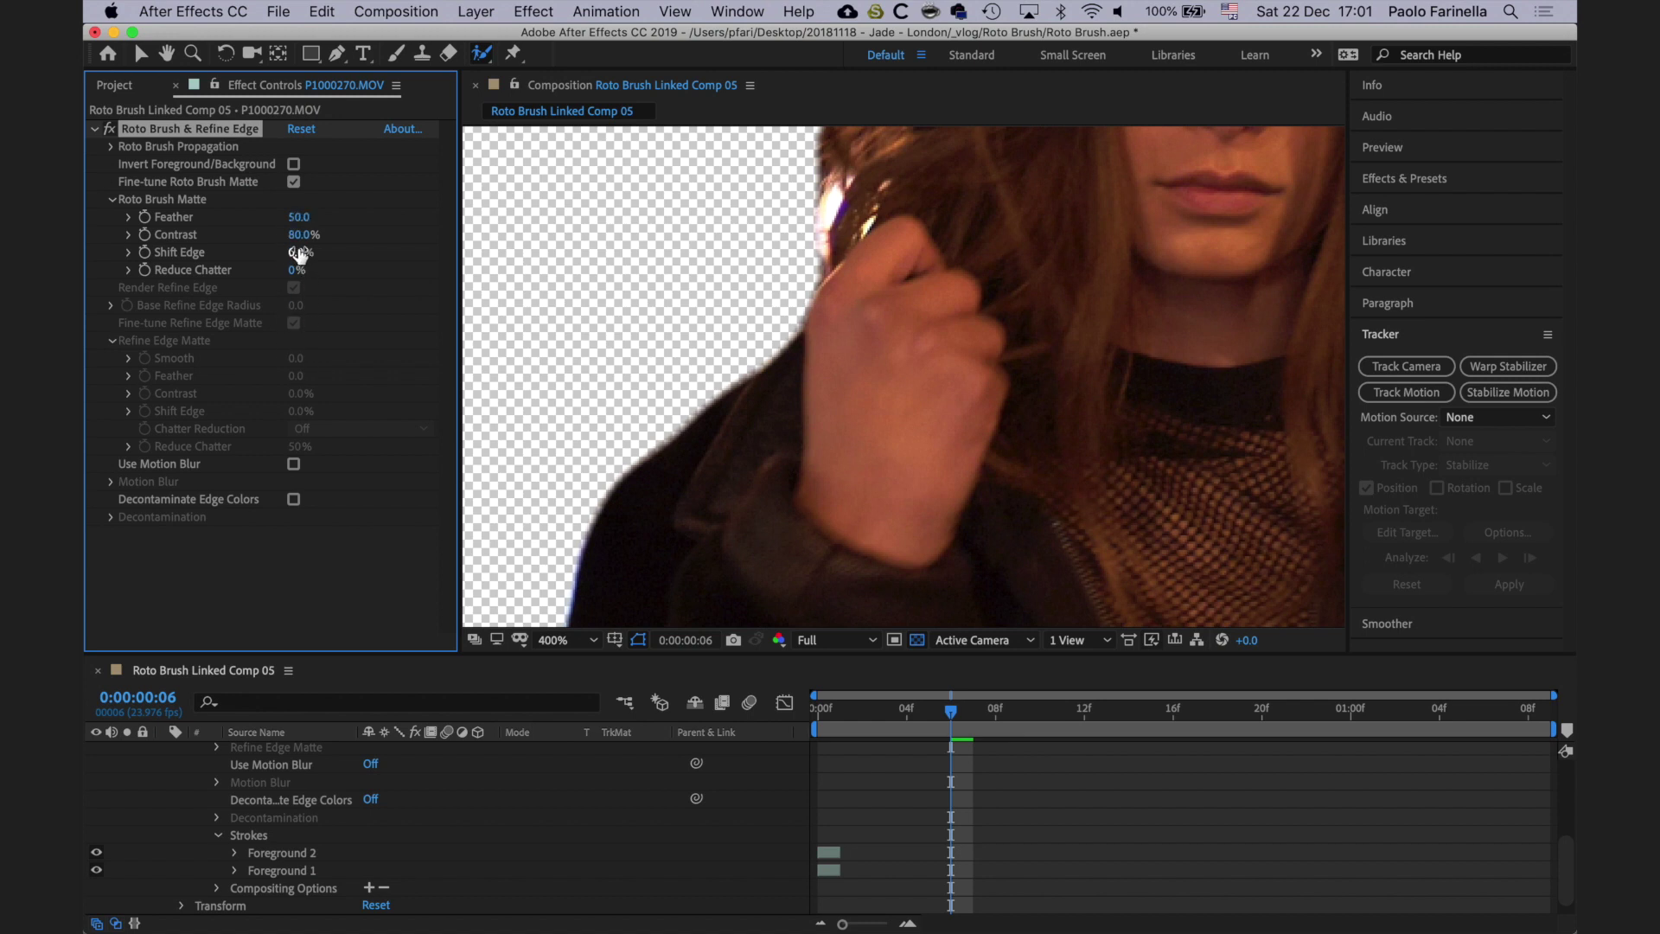
{"action": "left_click", "coordinate": [129, 270]}
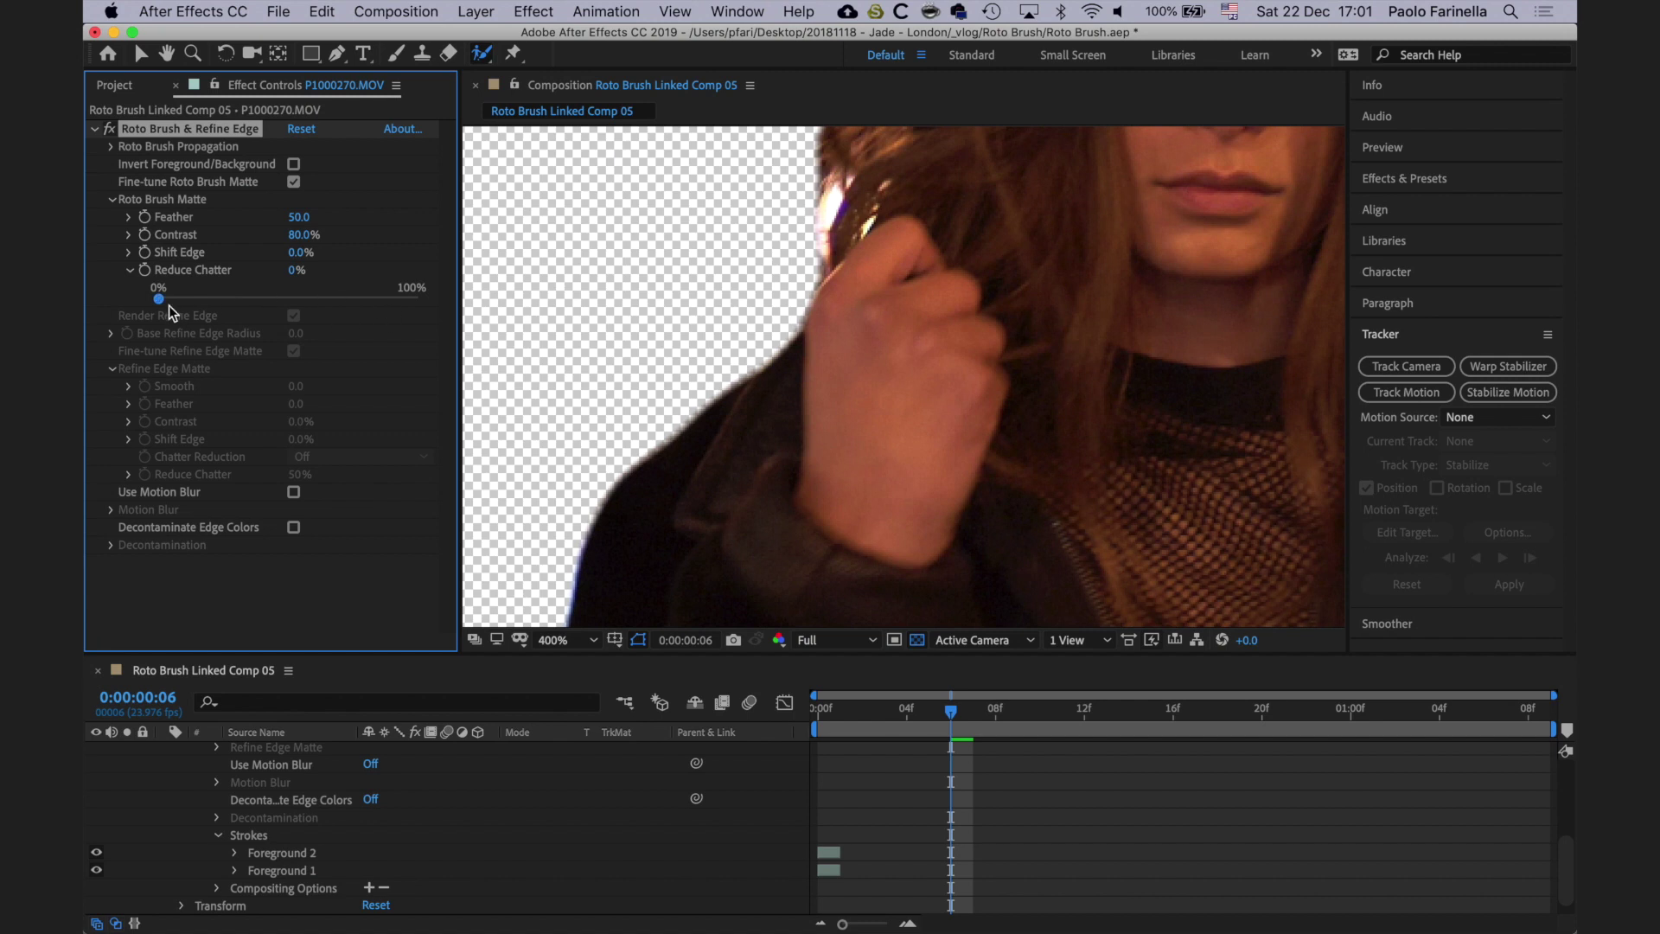
{"action": "left_click_drag", "start_coordinate": [161, 299], "coordinate": [427, 308]}
{"action": "left_click", "coordinate": [415, 300]}
{"action": "left_click_drag", "start_coordinate": [416, 303], "coordinate": [261, 300]}
{"action": "left_click", "coordinate": [133, 272]}
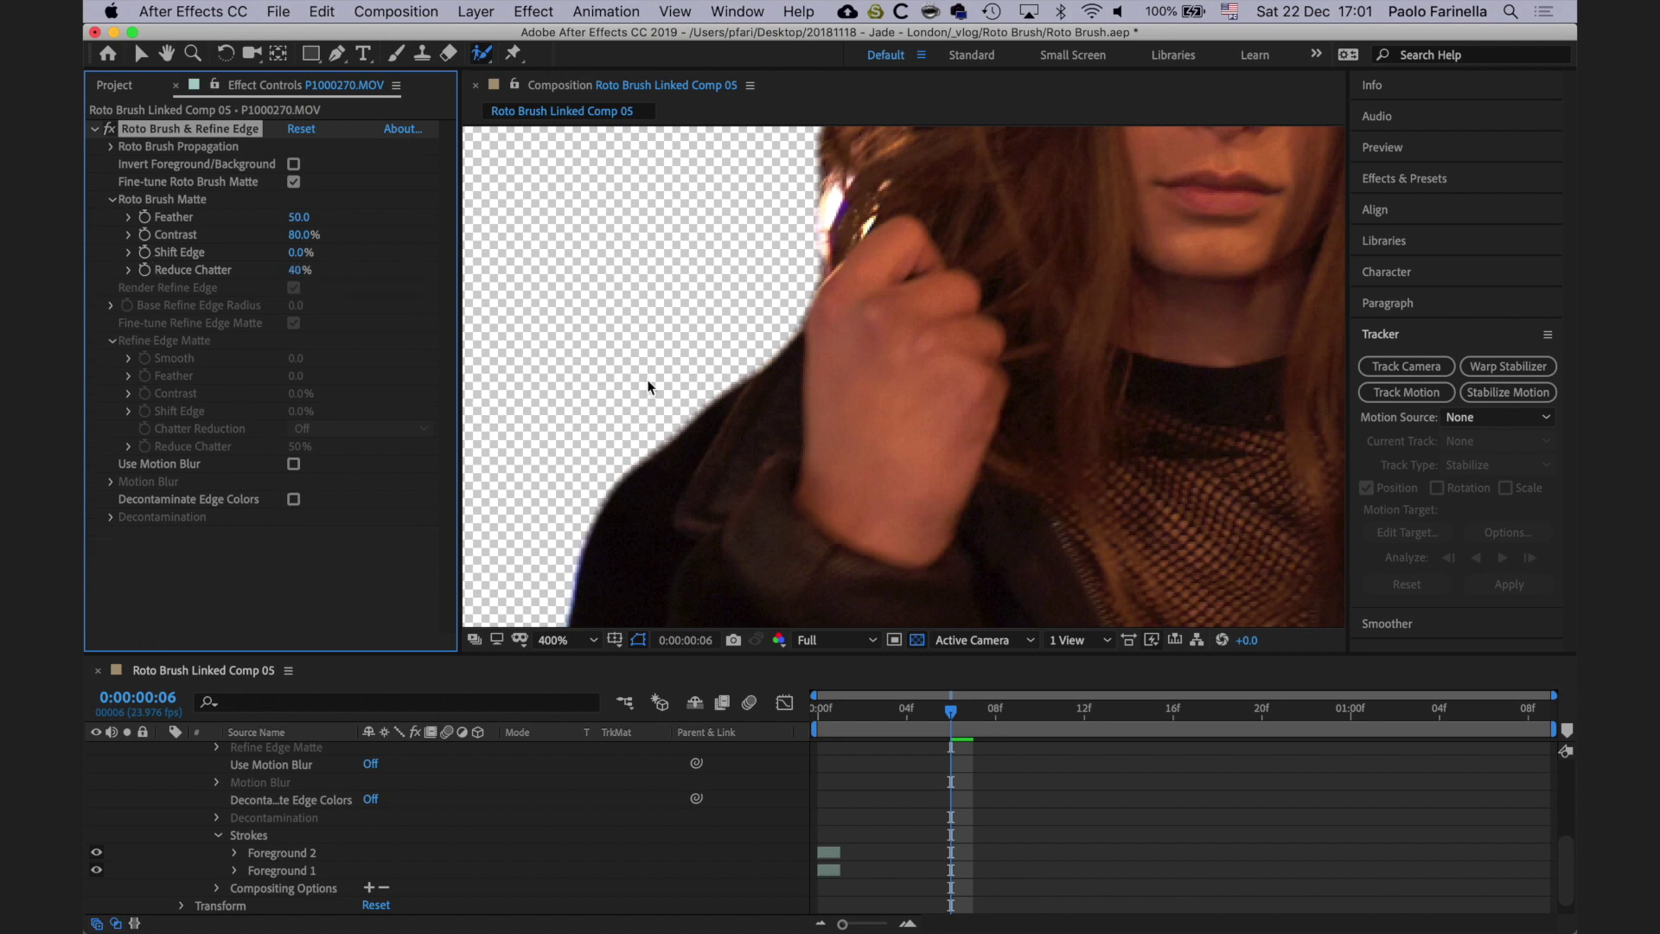
Step: Show the cut-out against black, collapse the Roto Brush effect, and fit the viewer
{"action": "scroll", "coordinate": [899, 337], "scroll_direction": "up", "scroll_amount": 5}
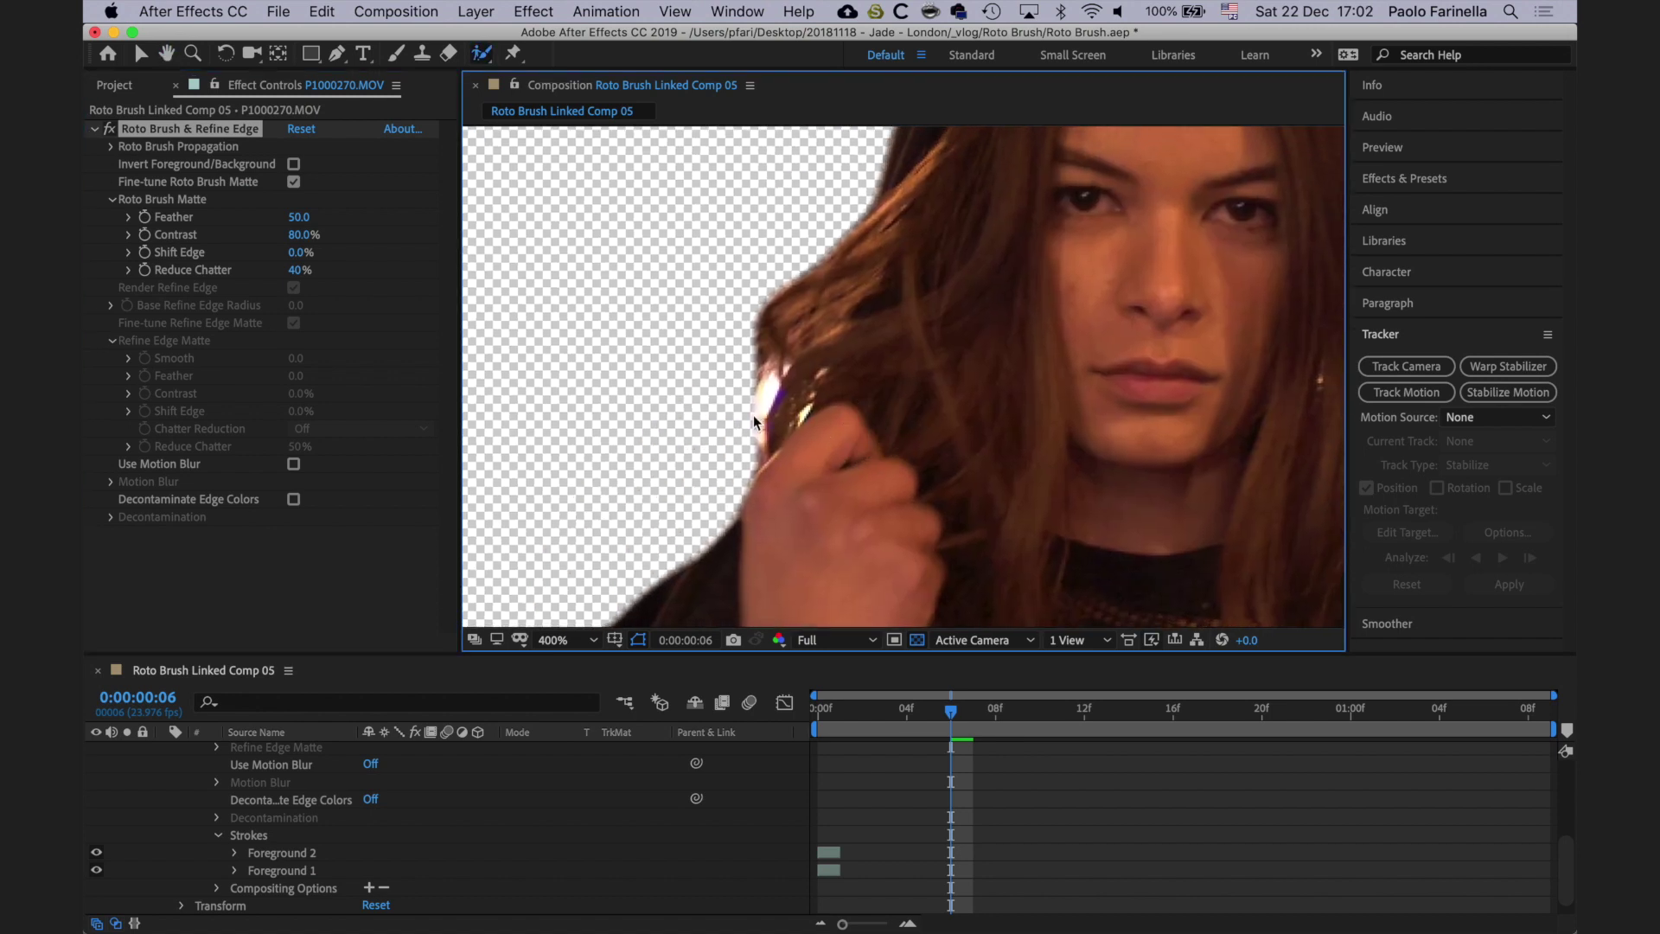
{"action": "left_click", "coordinate": [917, 641]}
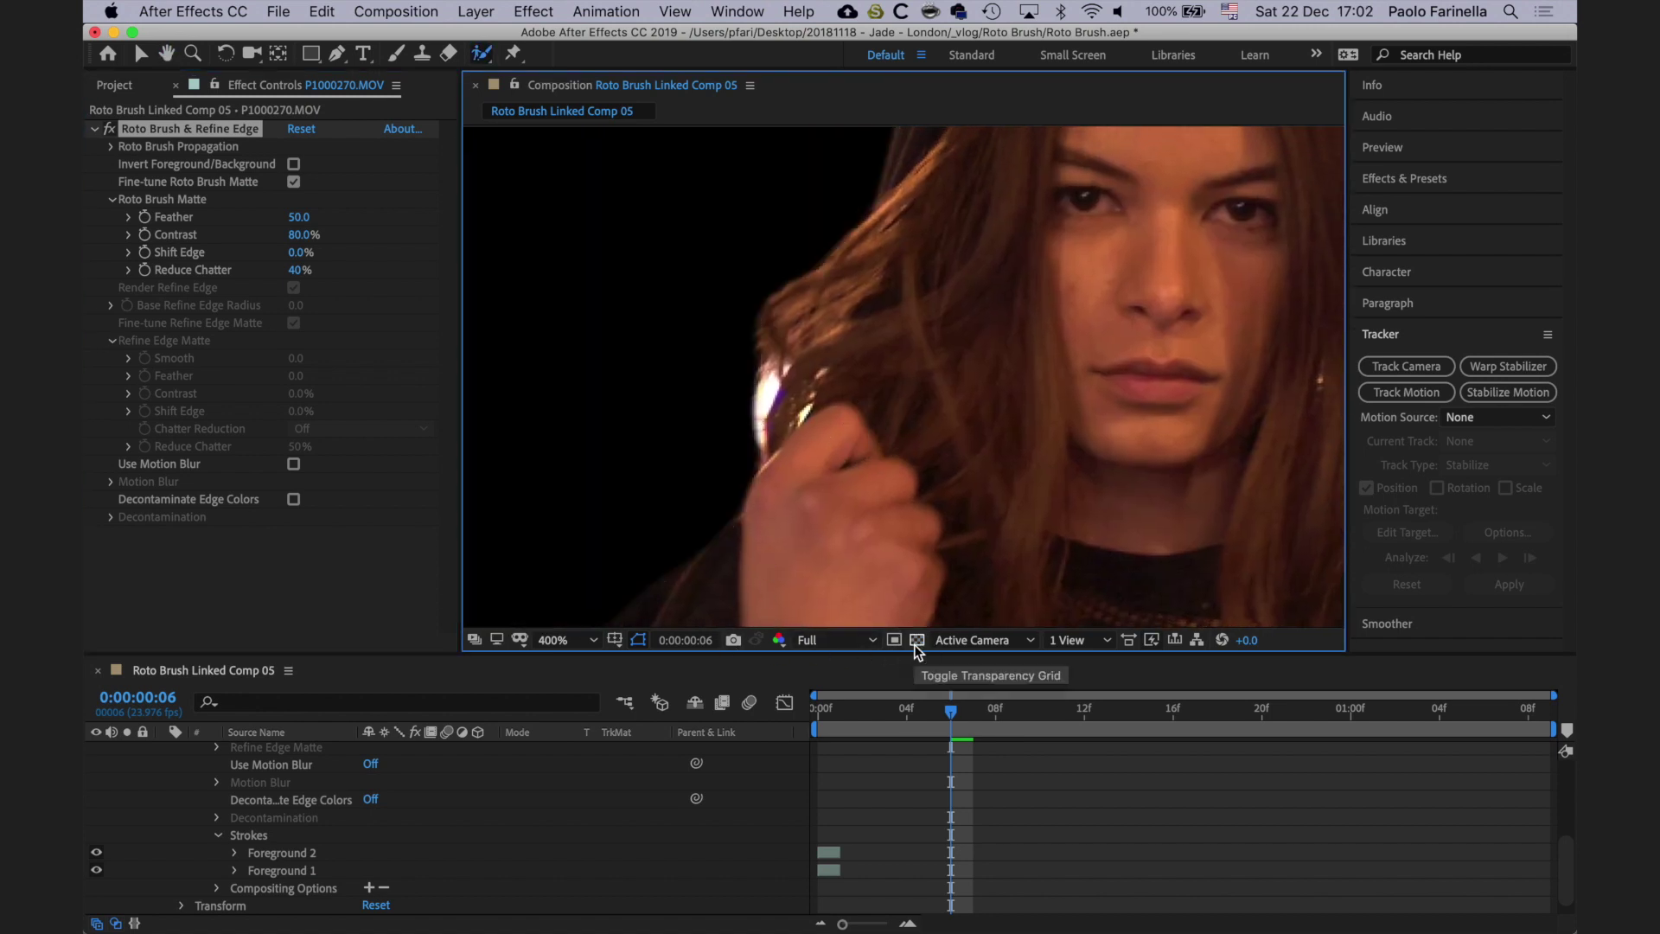
{"action": "left_click", "coordinate": [917, 642]}
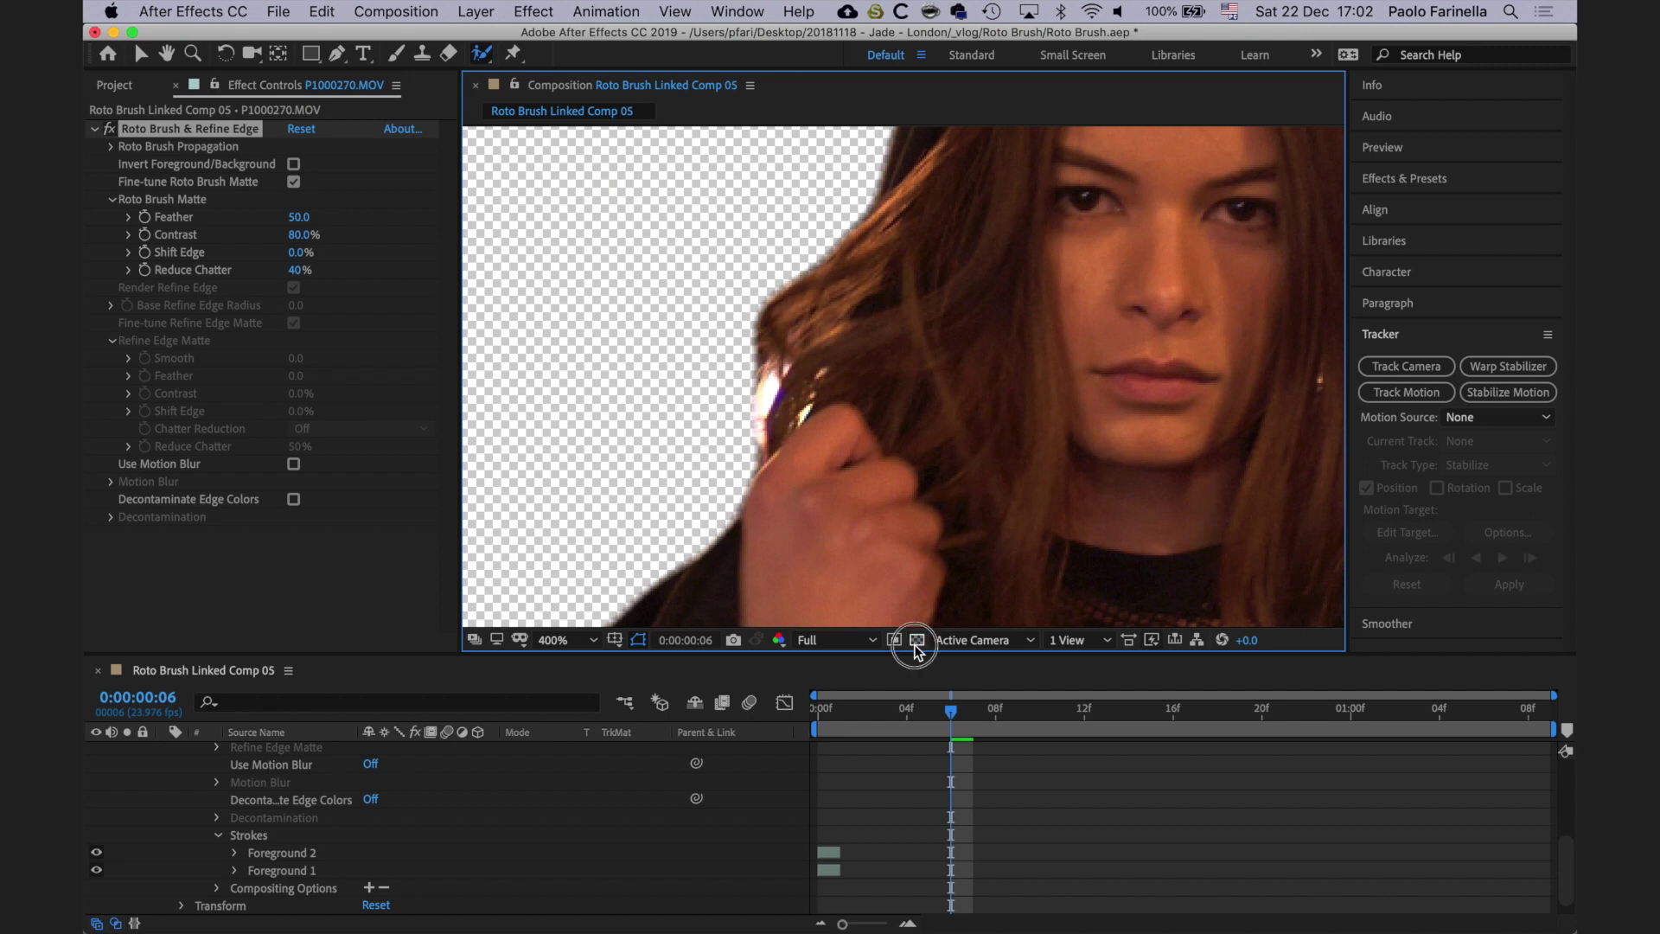
{"action": "left_click", "coordinate": [917, 642]}
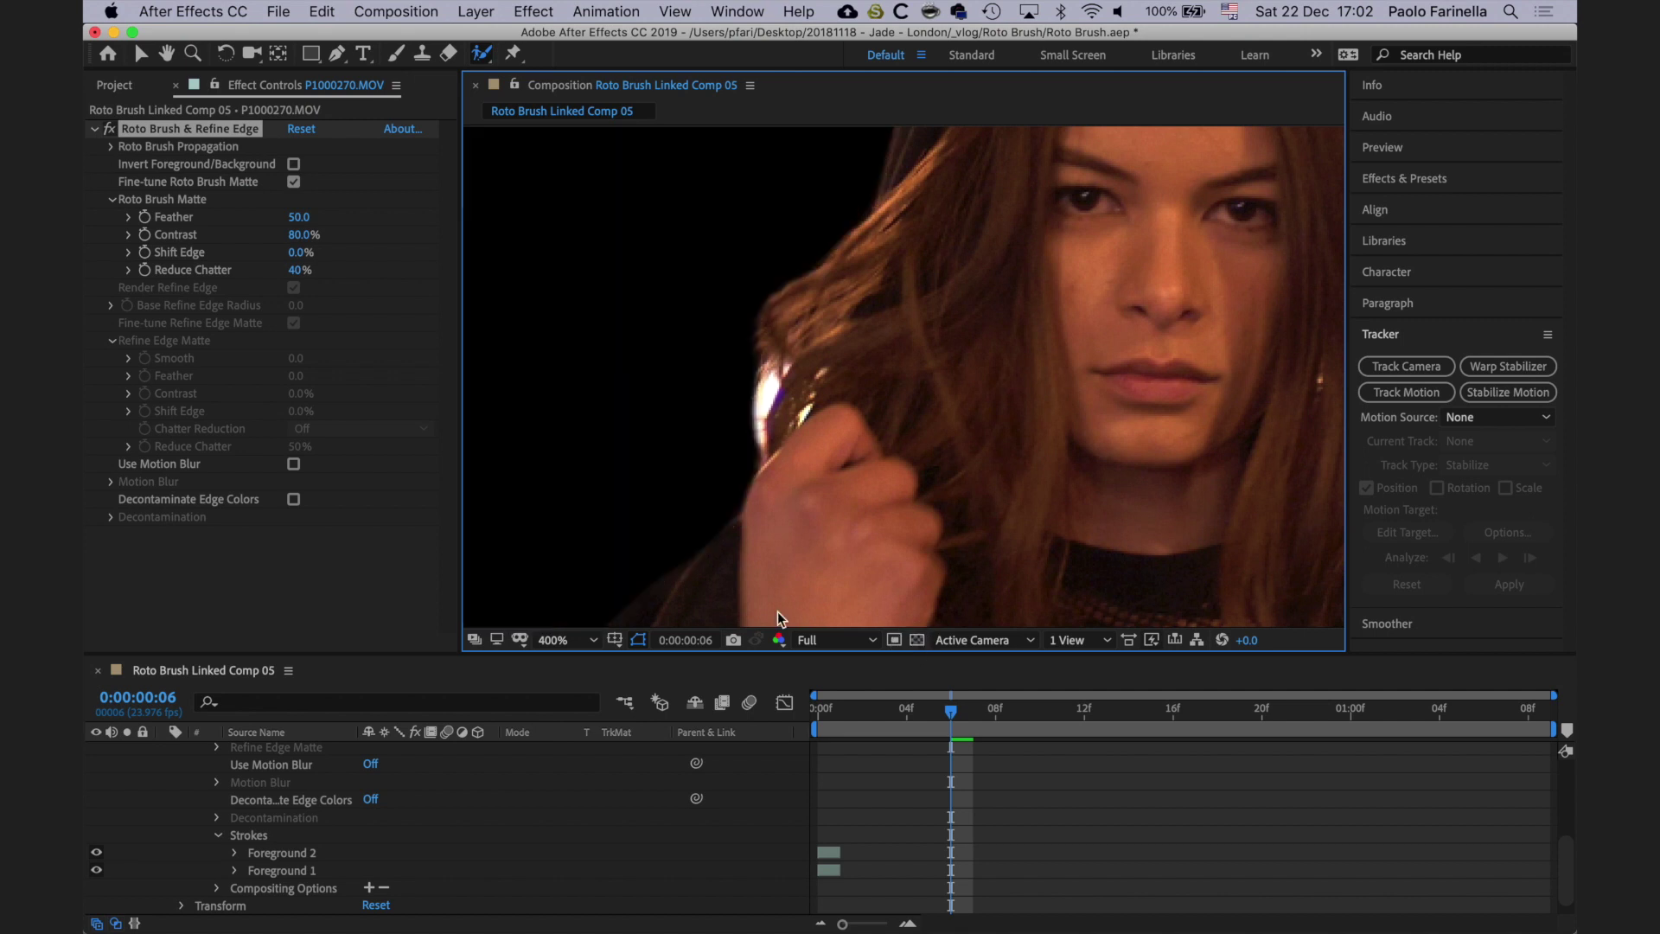
{"action": "left_click", "coordinate": [113, 200]}
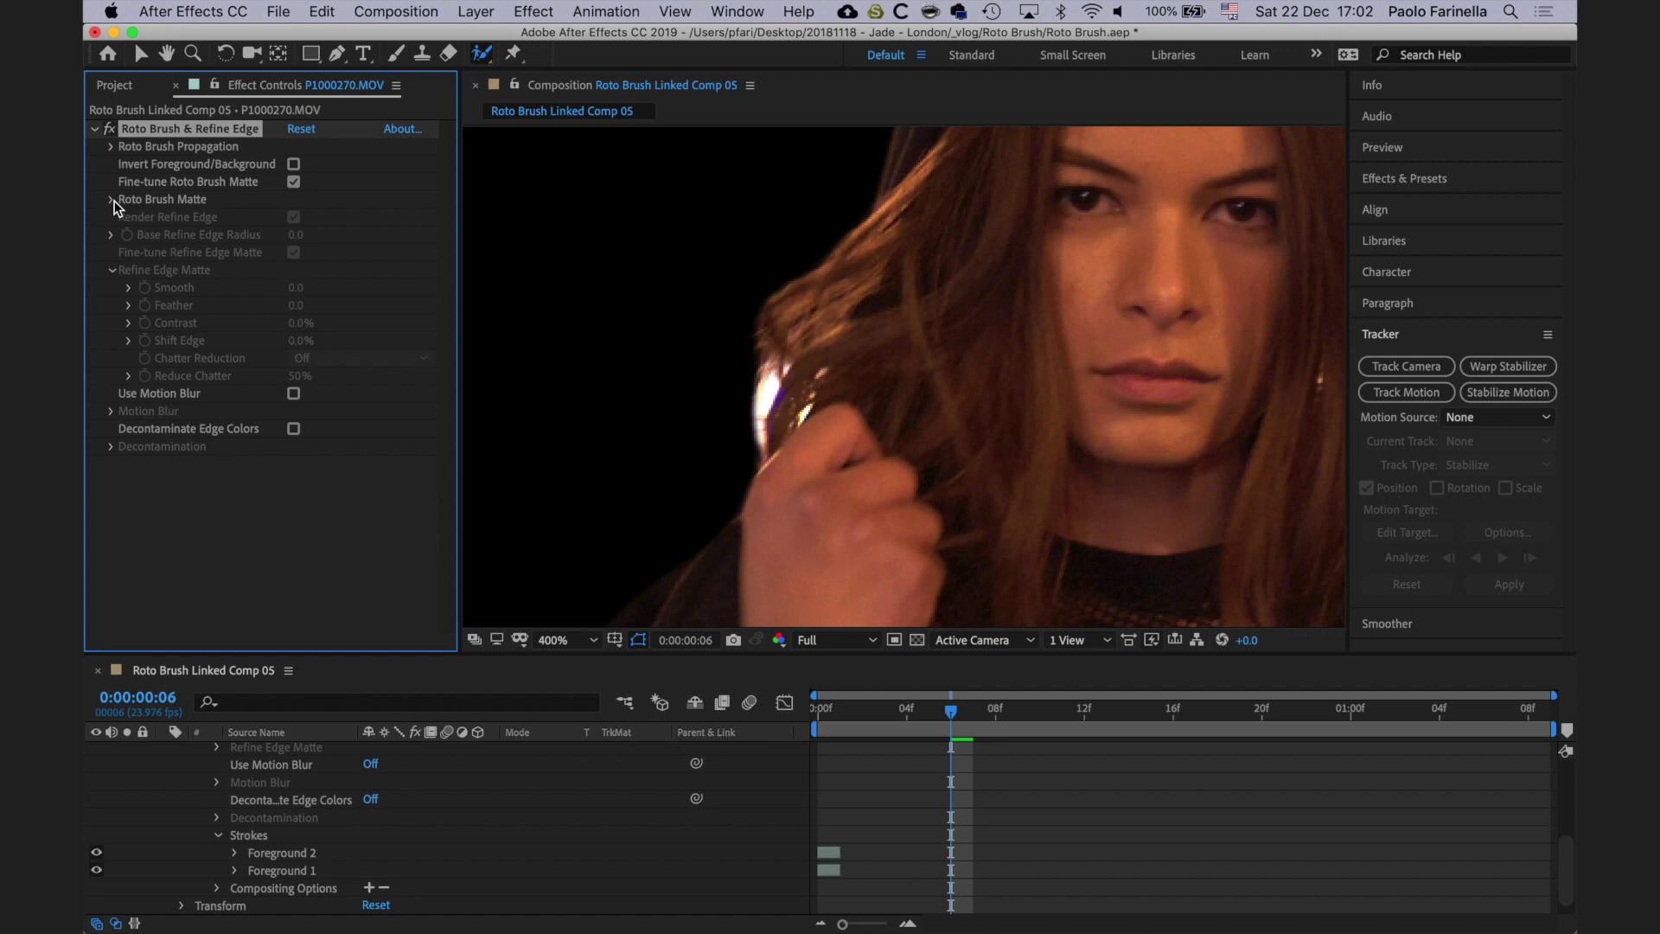
{"action": "left_click", "coordinate": [94, 131]}
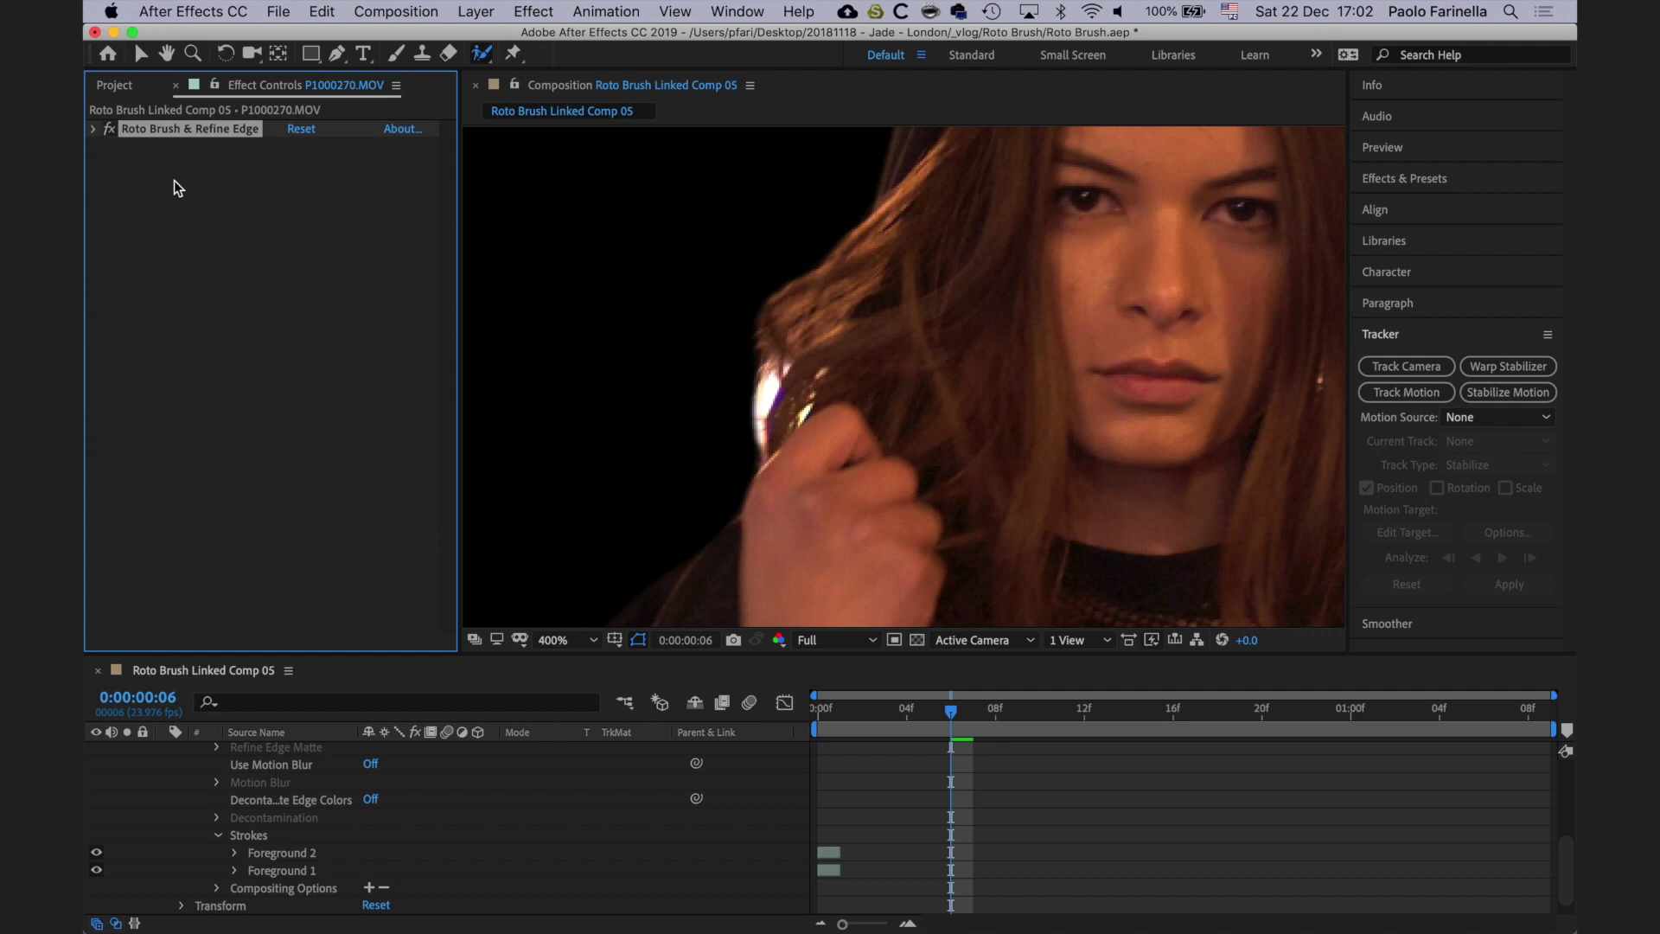
{"action": "left_click", "coordinate": [569, 639]}
{"action": "left_click", "coordinate": [593, 284]}
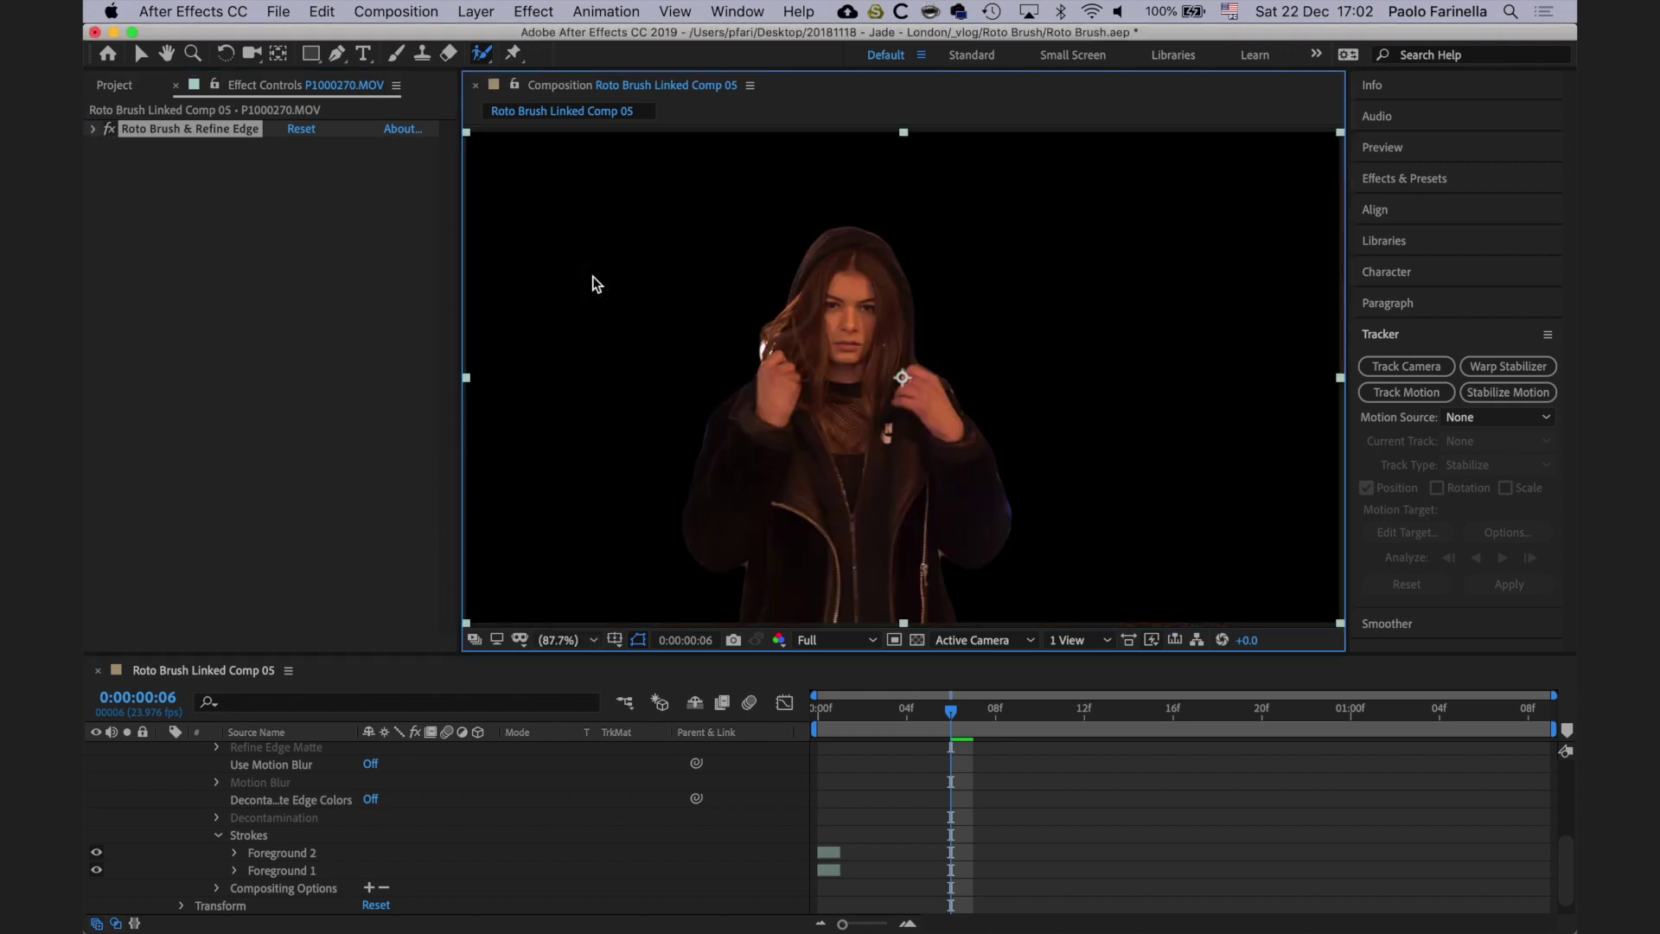
{"action": "left_click", "coordinate": [164, 749]}
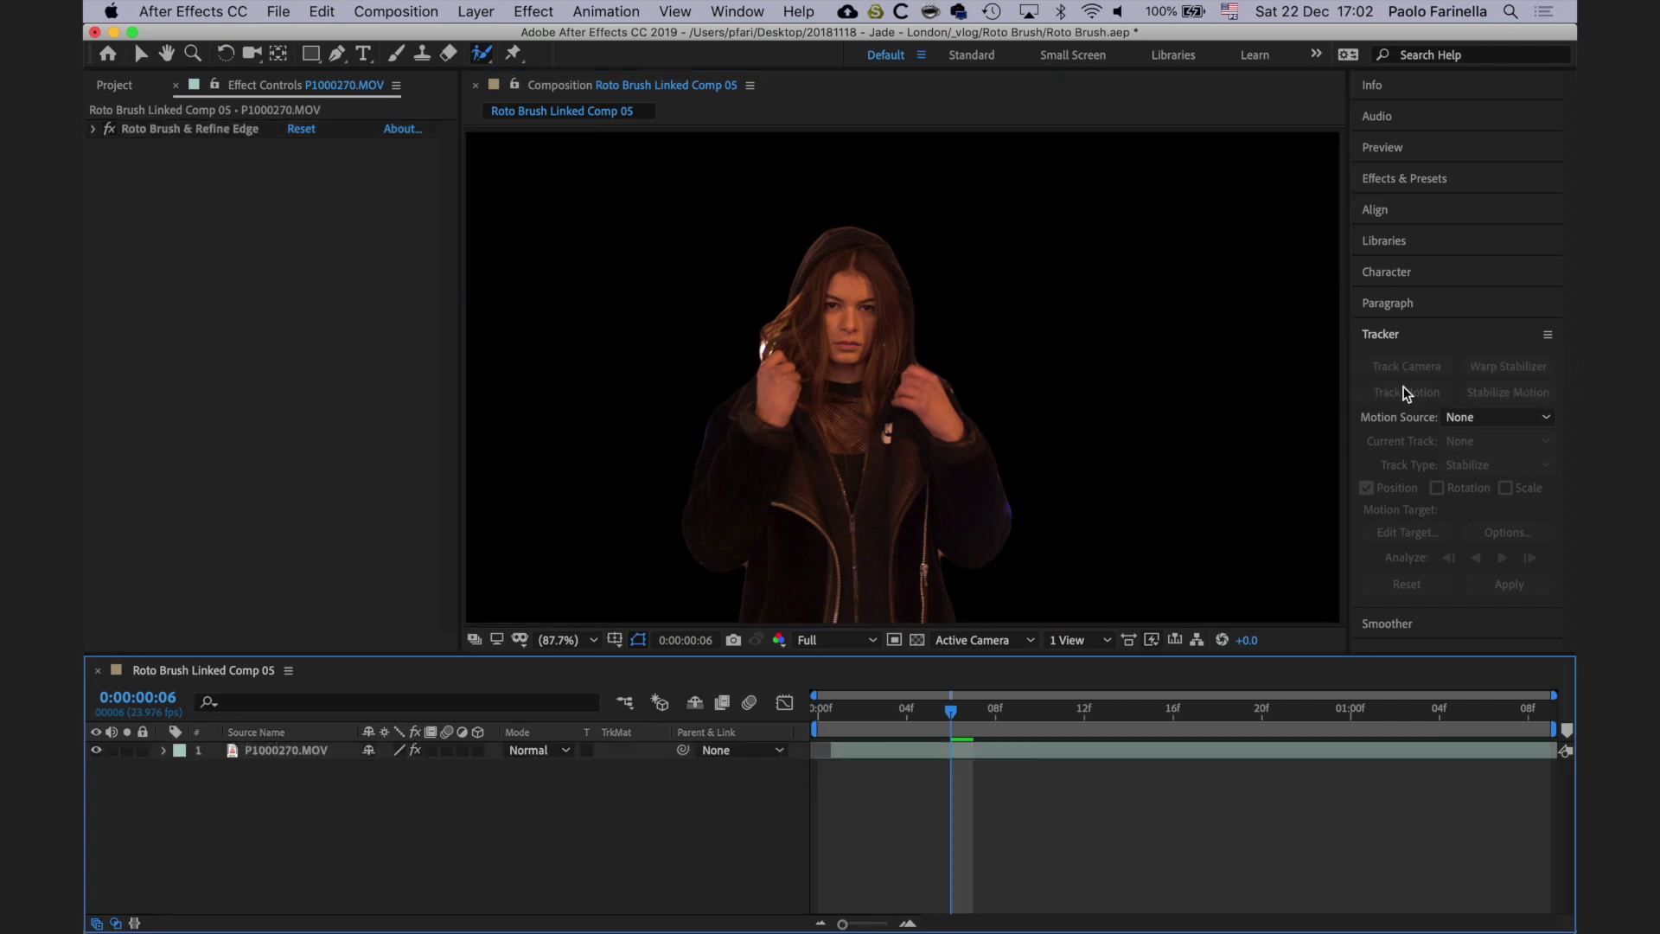
Step: Search 'displace' and apply Turbulent Displace to the P1000270.MOV layer
{"action": "left_click", "coordinate": [1459, 337]}
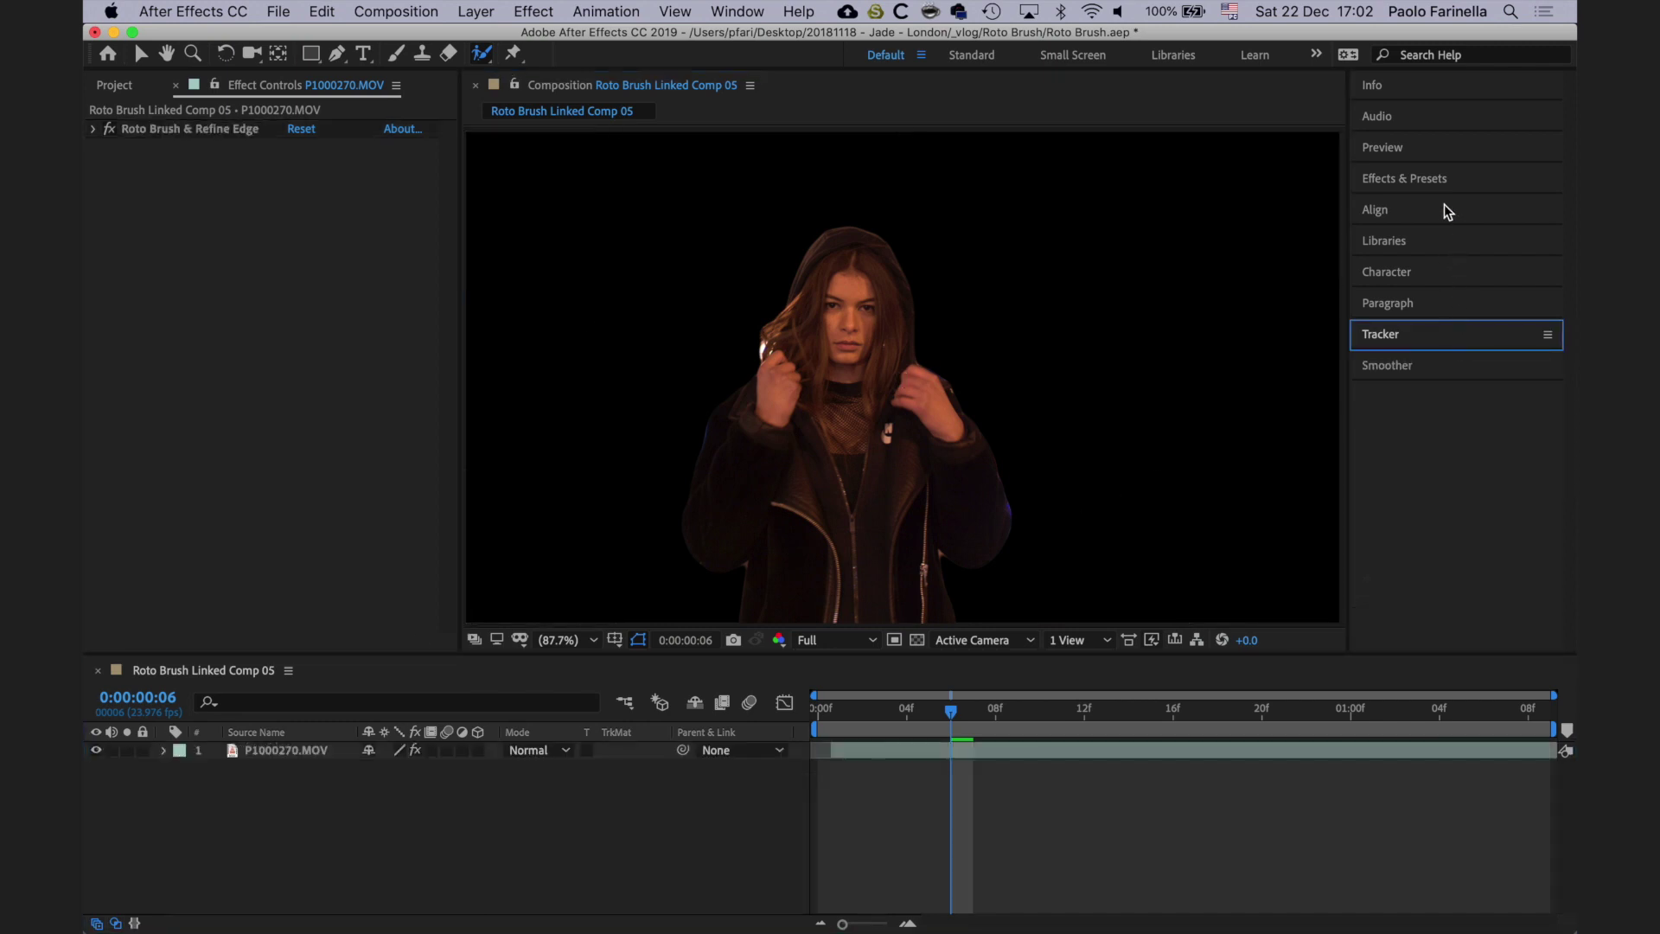
{"action": "left_click", "coordinate": [1442, 178]}
{"action": "left_click", "coordinate": [1448, 206]}
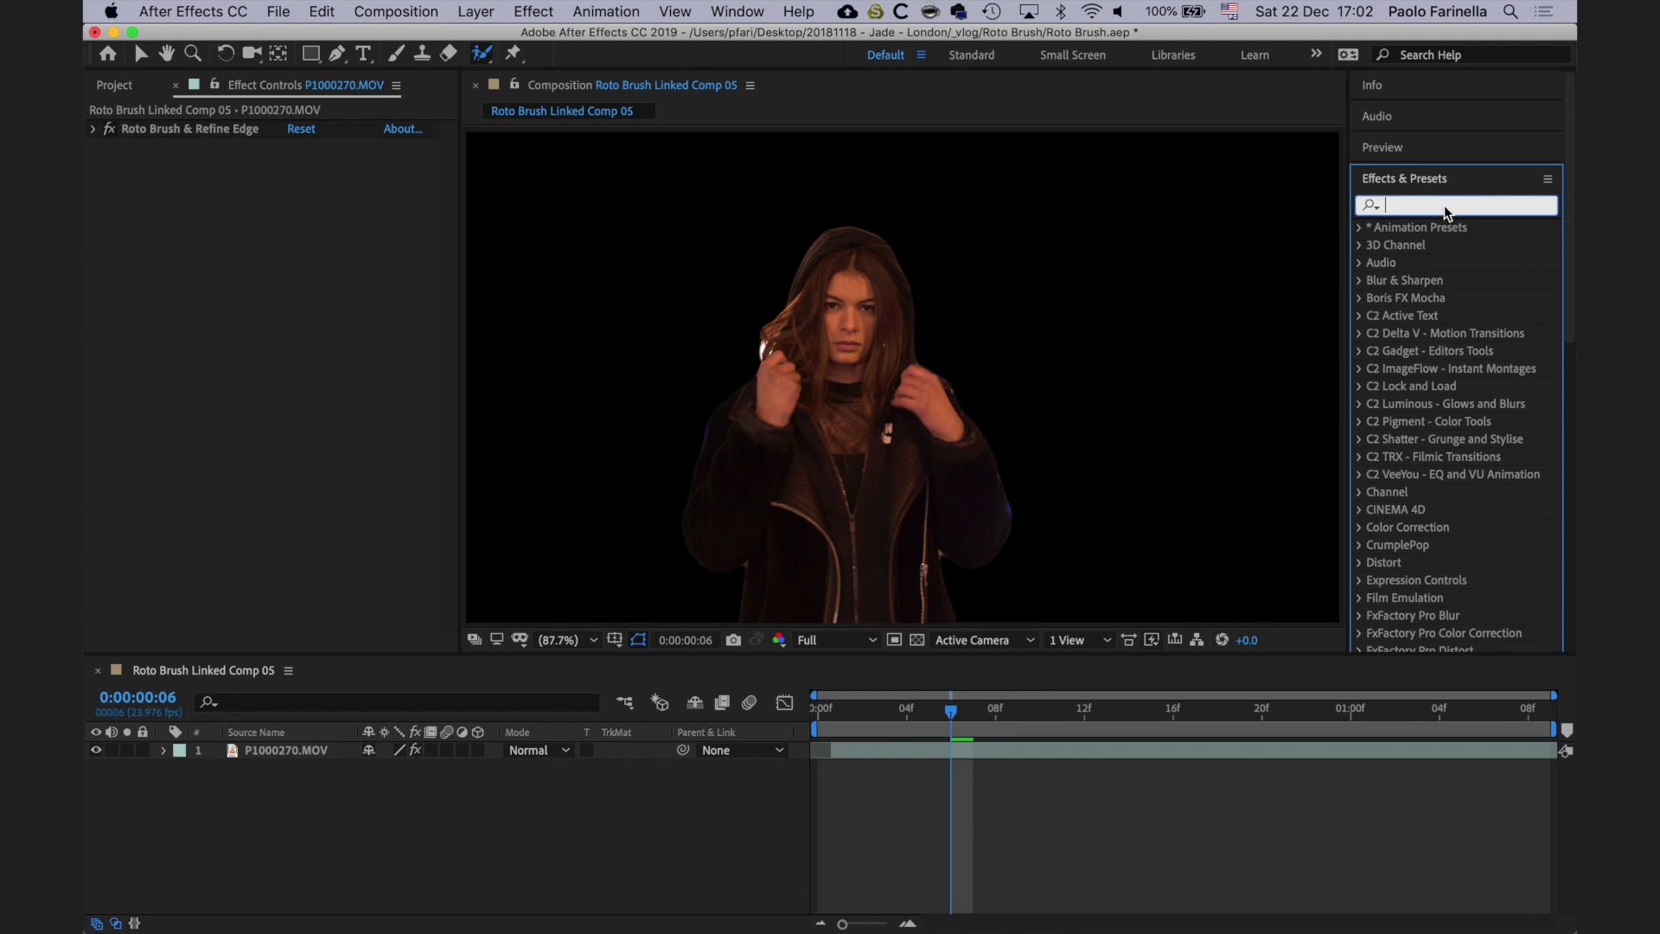
{"action": "type", "text": "displace"}
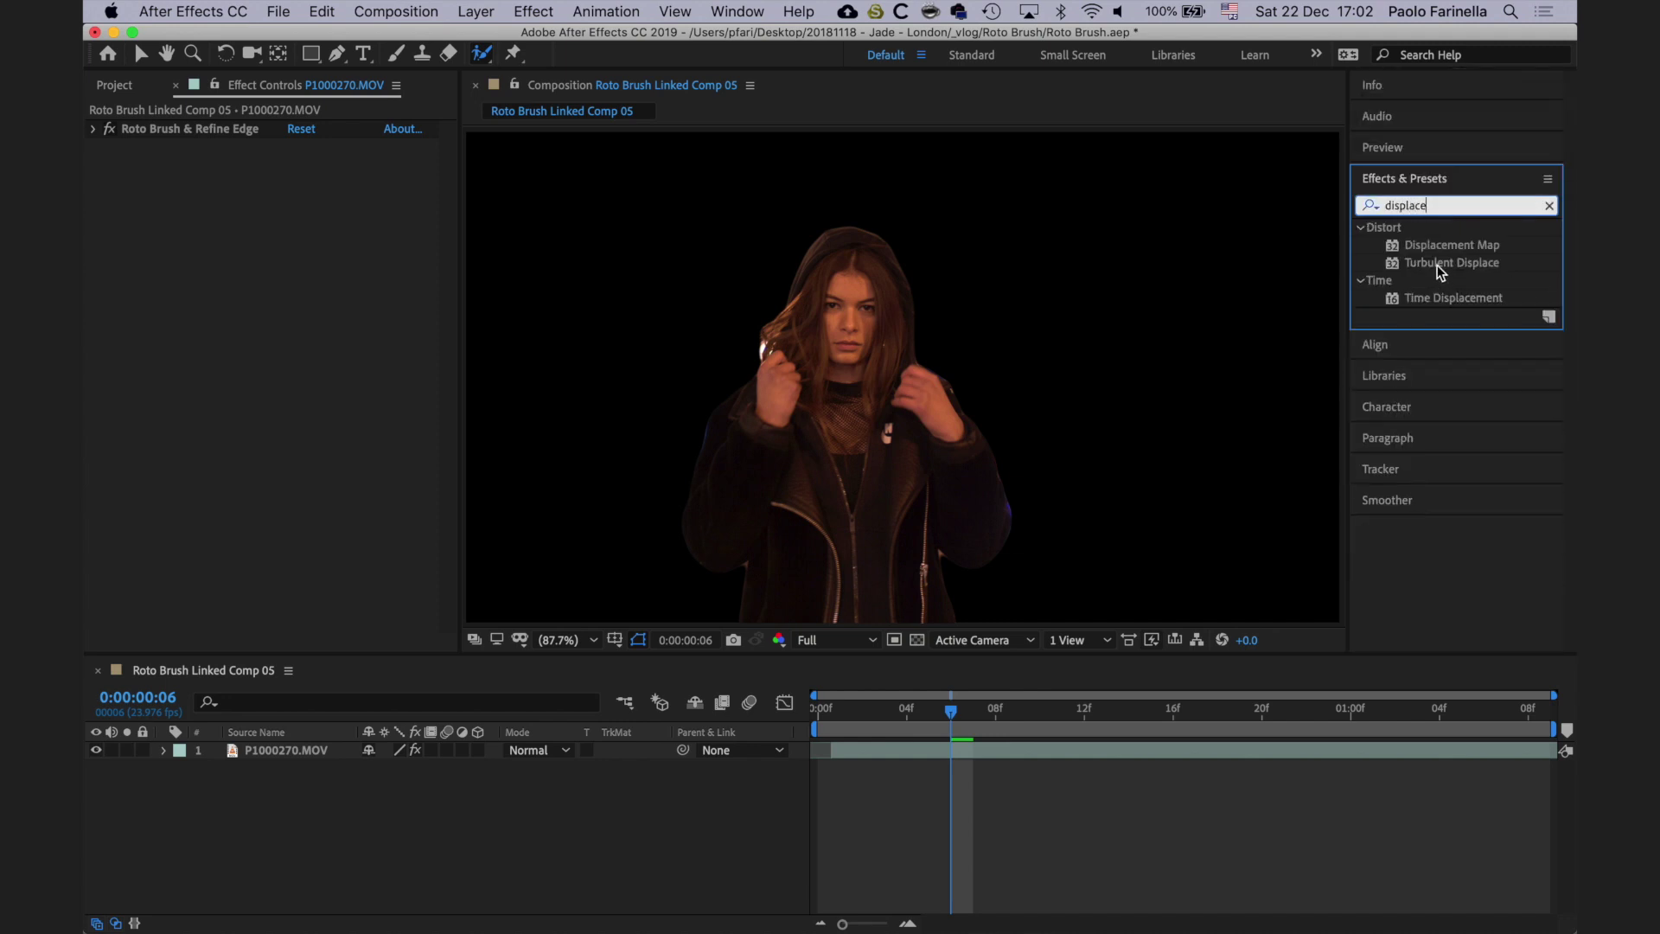
{"action": "left_click_drag", "start_coordinate": [1439, 270], "coordinate": [278, 760]}
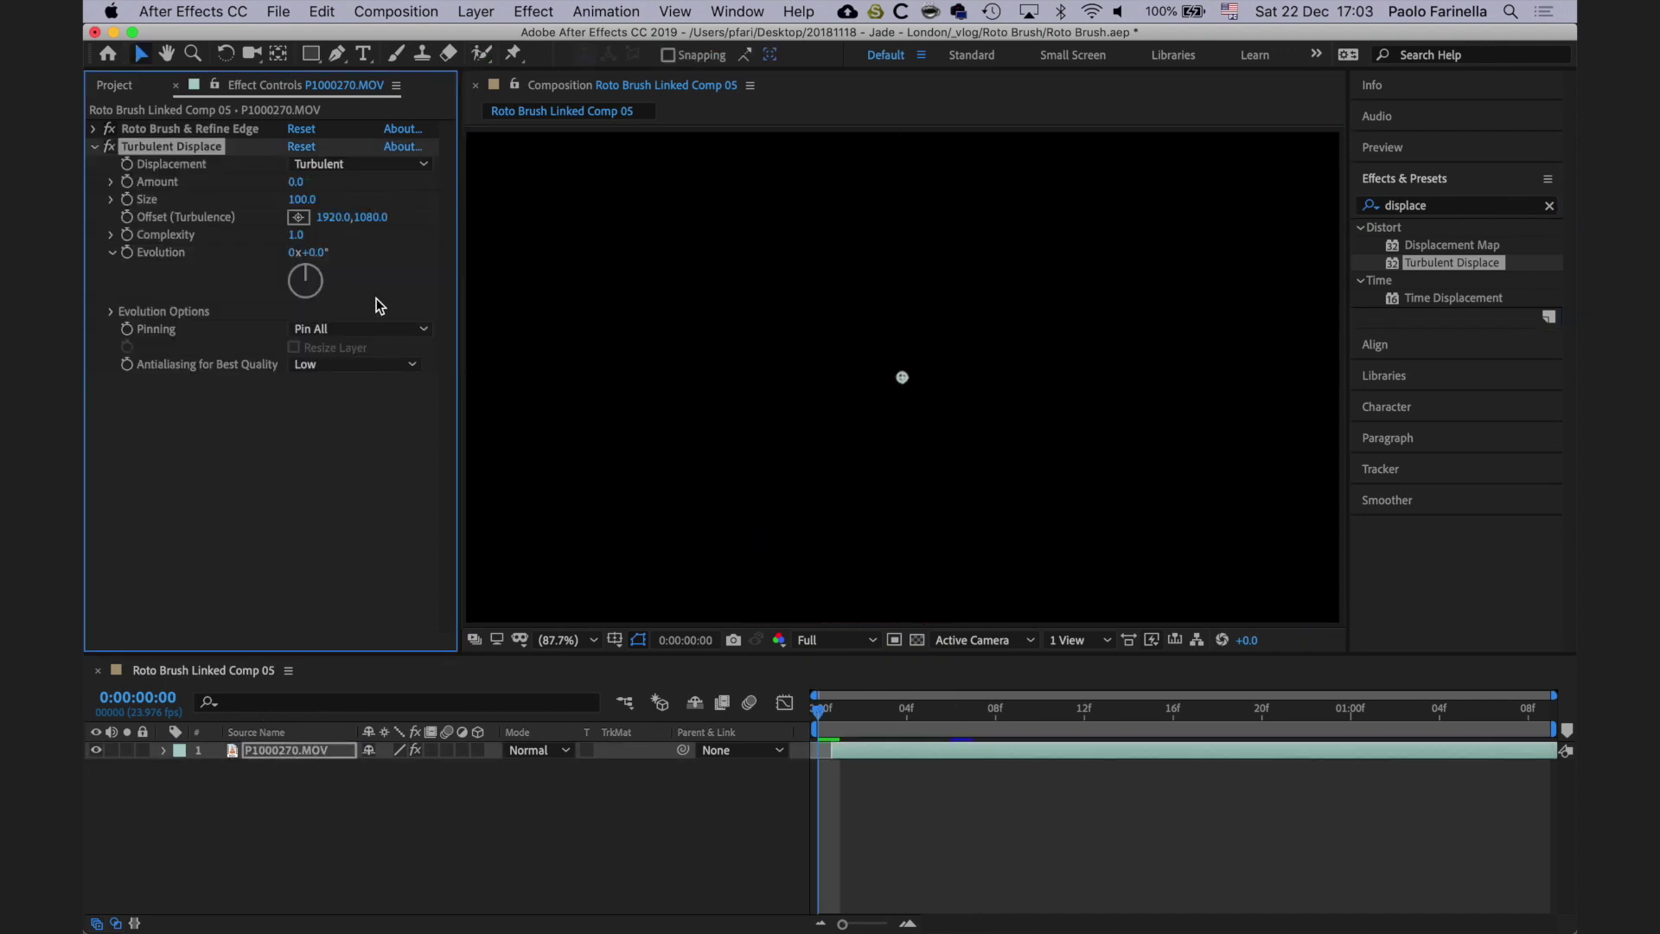
{"action": "left_click_drag", "start_coordinate": [819, 707], "coordinate": [841, 715]}
Step: Set Turbulent Displace to Horizontal Displacement with Size 11
{"action": "left_click", "coordinate": [346, 164]}
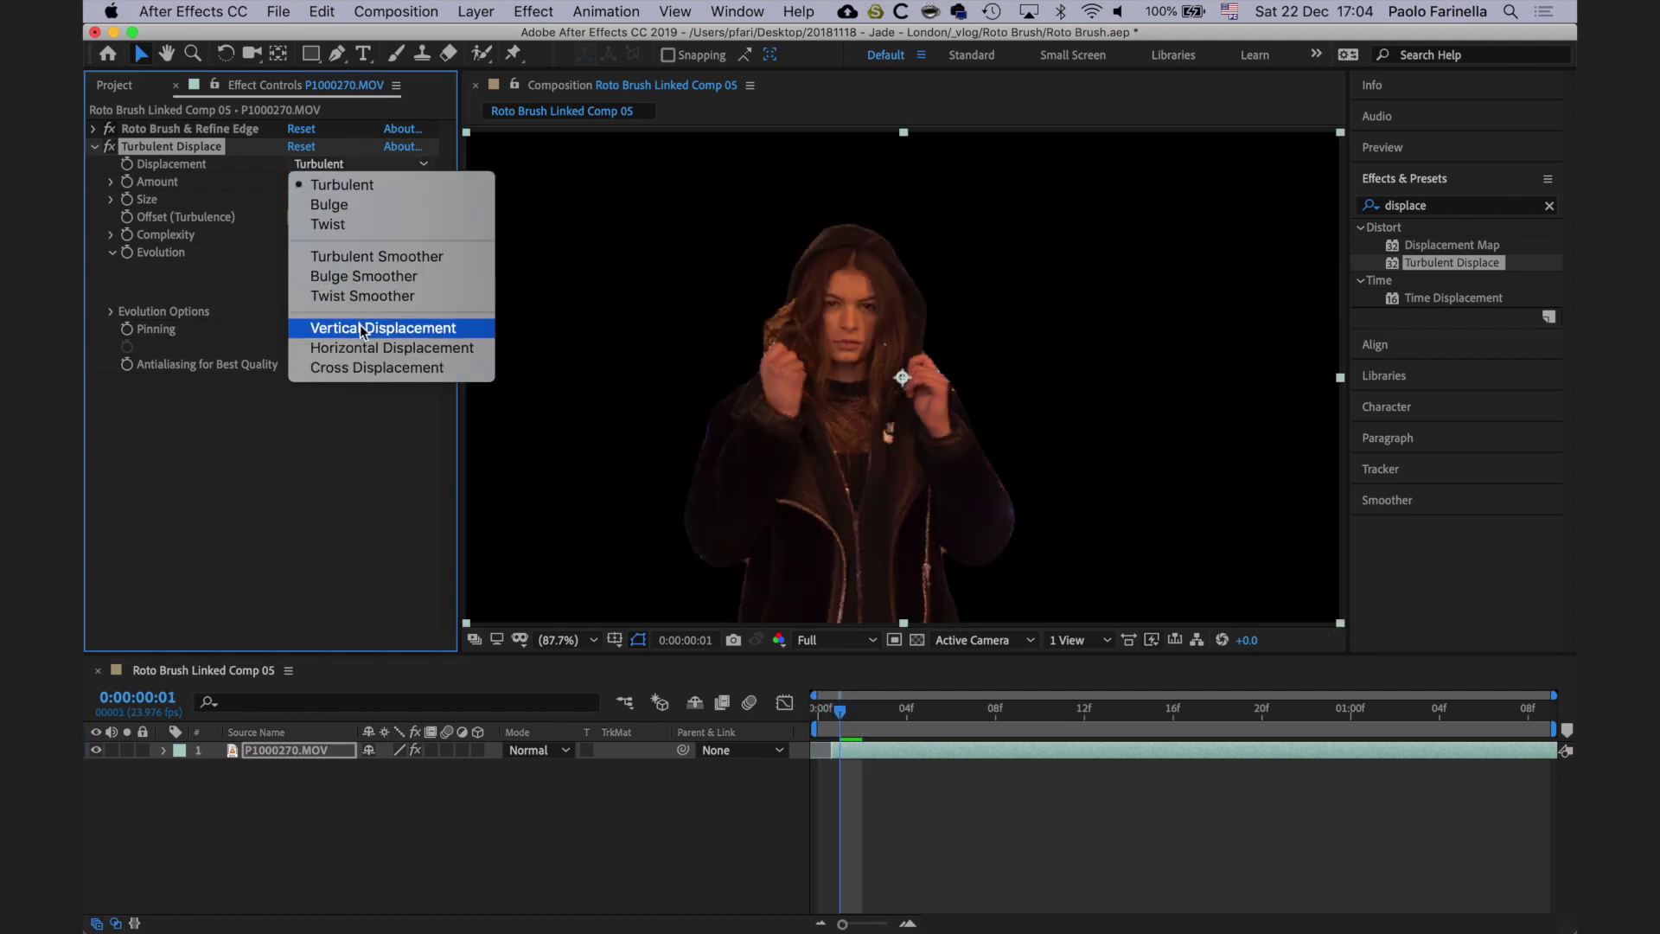
{"action": "left_click", "coordinate": [363, 347]}
{"action": "left_click", "coordinate": [299, 199]}
{"action": "type", "text": "2"}
{"action": "key", "text": "Up"}
{"action": "key", "text": "Up"}
{"action": "key", "text": "Up"}
{"action": "key", "text": "Up"}
{"action": "key", "text": "Up"}
{"action": "key", "text": "Up"}
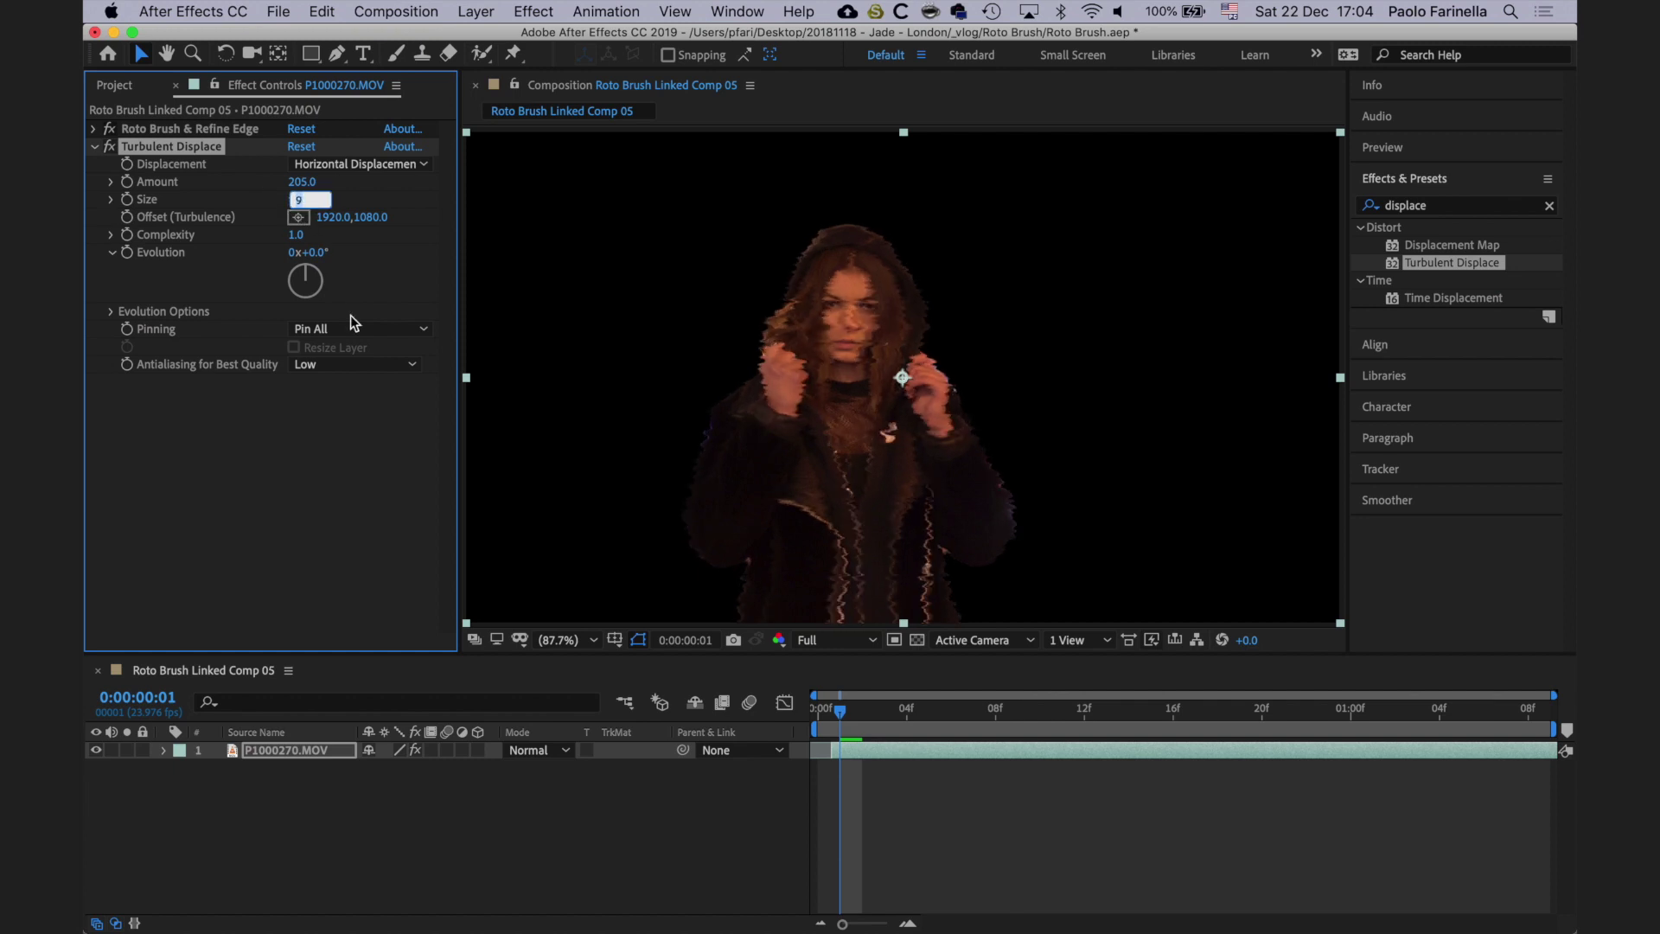
{"action": "key", "text": "Up"}
{"action": "key", "text": "Up"}
{"action": "key", "text": "Up"}
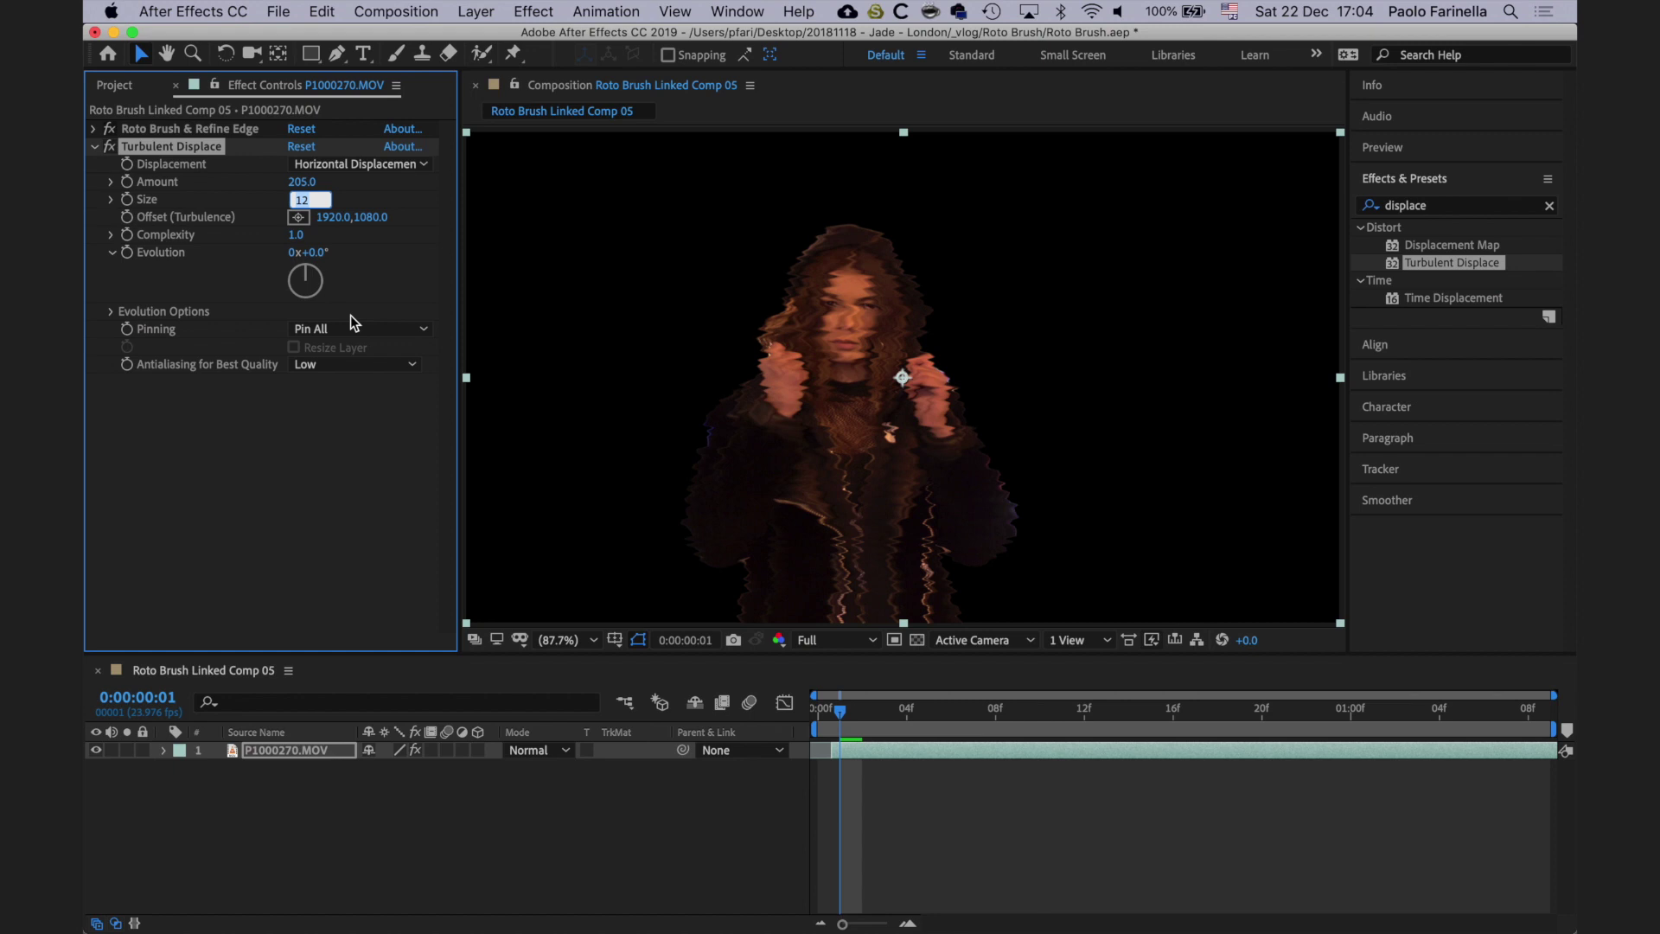
{"action": "key", "text": "Down"}
{"action": "key", "text": "Return"}
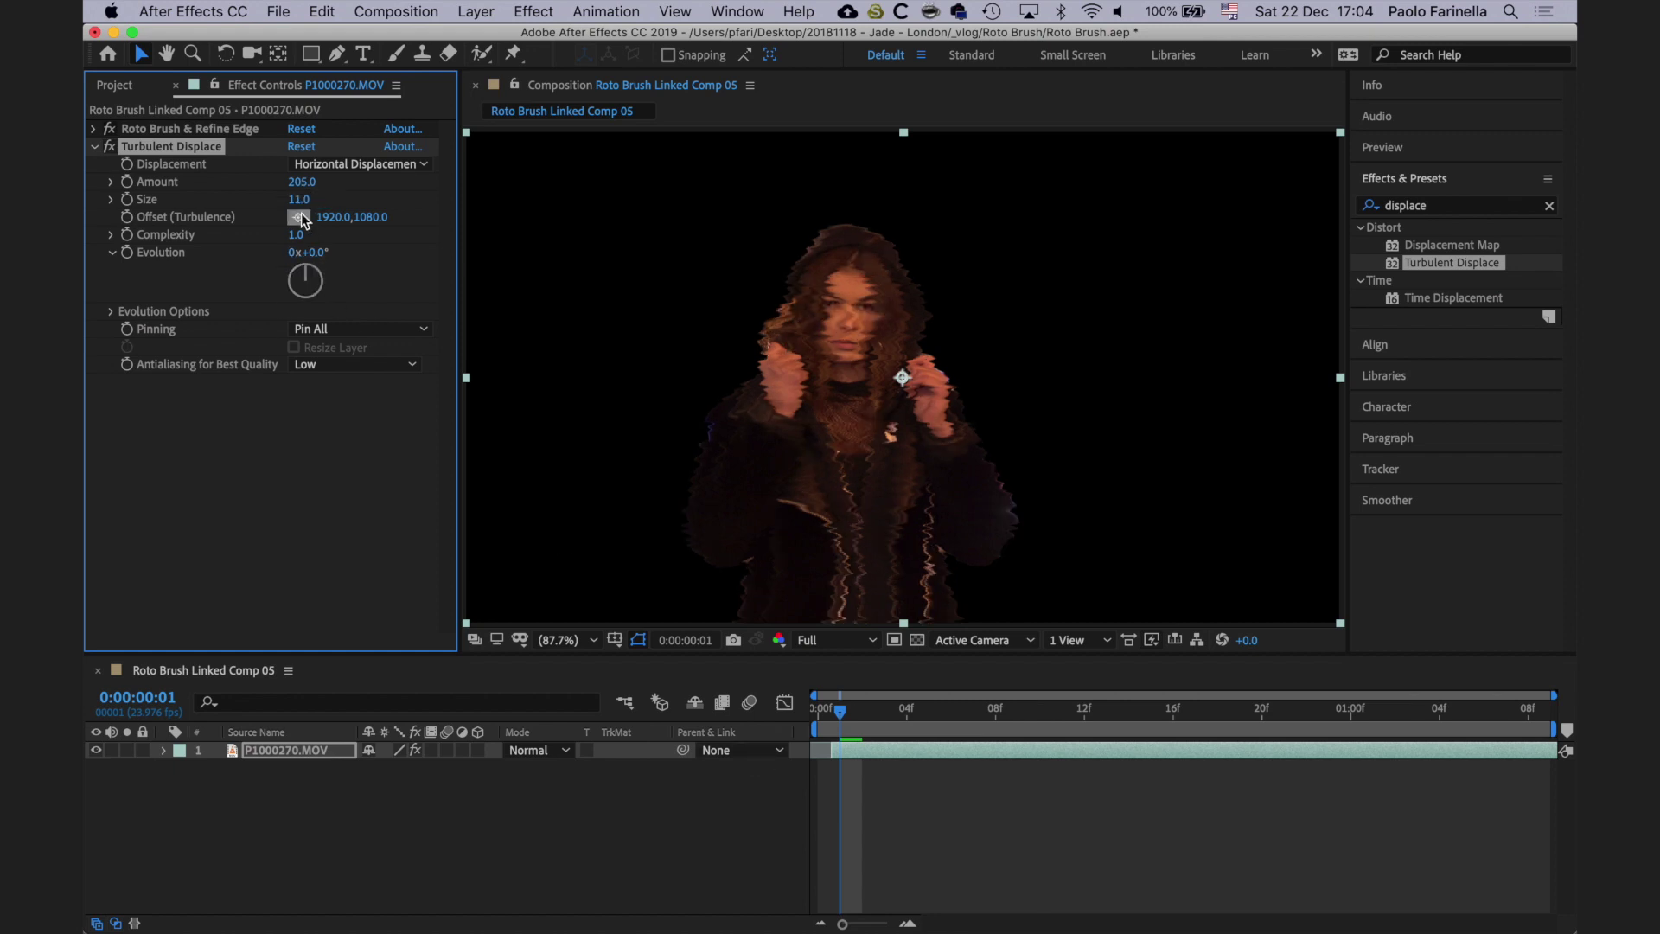
Step: Set the displacement Amount to 0 and re-enter Size as 11
{"action": "left_click", "coordinate": [302, 185]}
{"action": "type", "text": "0"}
{"action": "key", "text": "Return"}
{"action": "left_click", "coordinate": [296, 199]}
{"action": "type", "text": "2"}
{"action": "key", "text": "Return"}
{"action": "left_click", "coordinate": [296, 199]}
{"action": "type", "text": "11"}
{"action": "key", "text": "Return"}
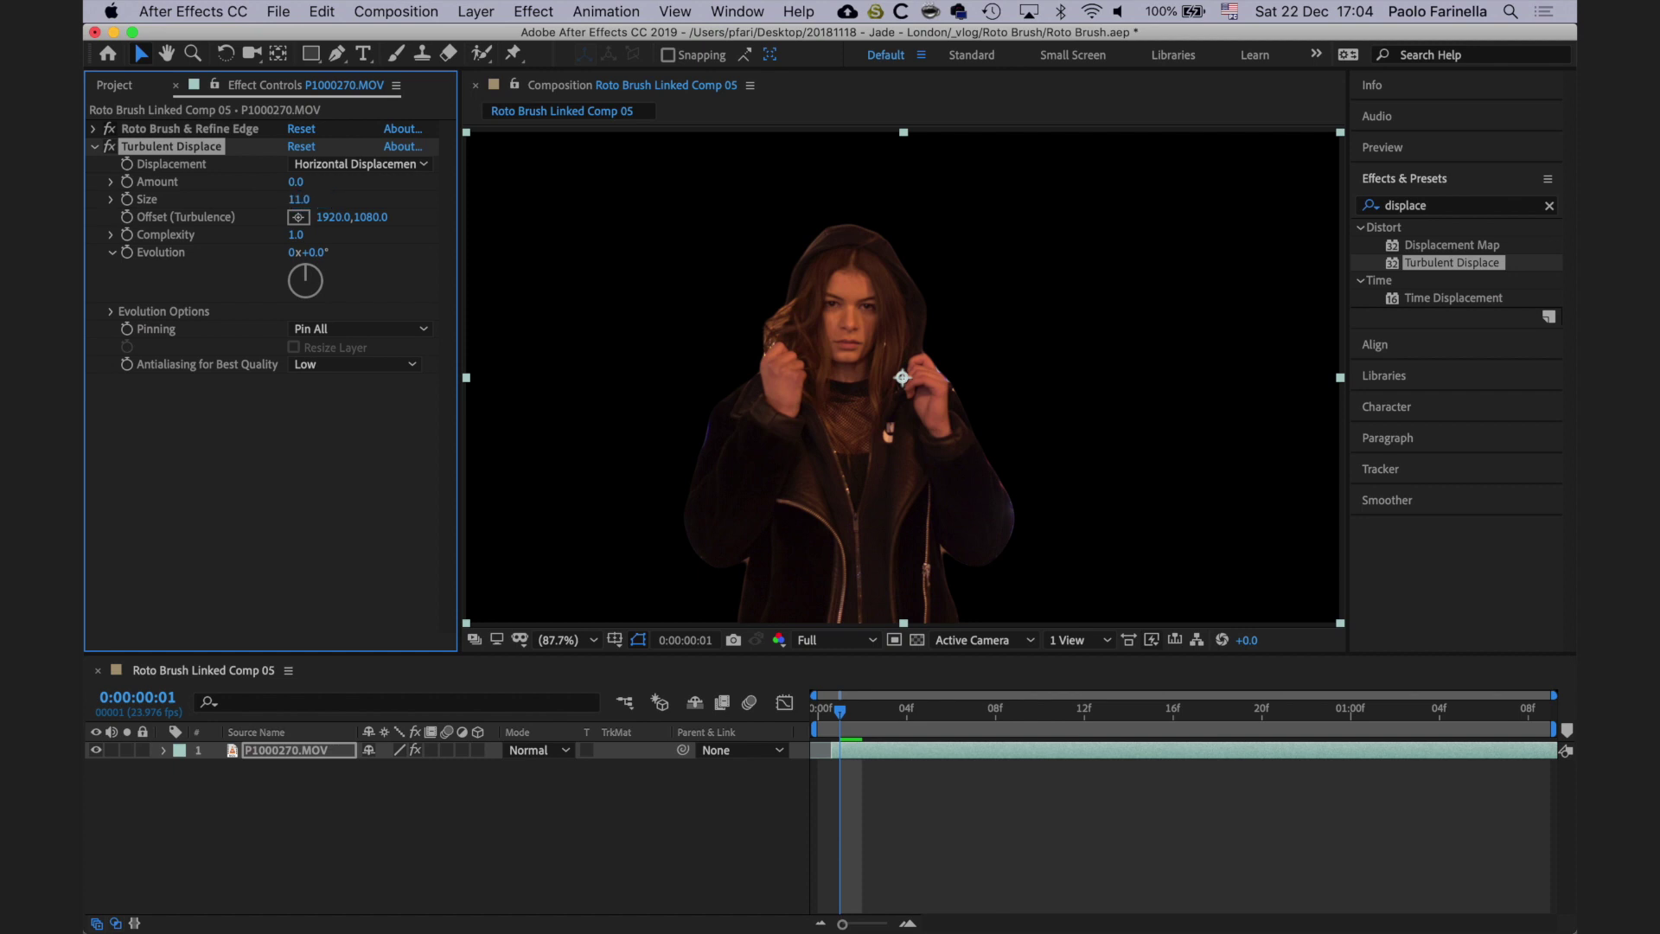
Step: Enable keyframing on Amount and Evolution, adding keyframes two frames ahead
{"action": "left_click", "coordinate": [127, 183]}
{"action": "left_click", "coordinate": [128, 252]}
{"action": "left_click", "coordinate": [421, 891]}
{"action": "key", "text": "Page_Down"}
{"action": "key", "text": "Page_Down"}
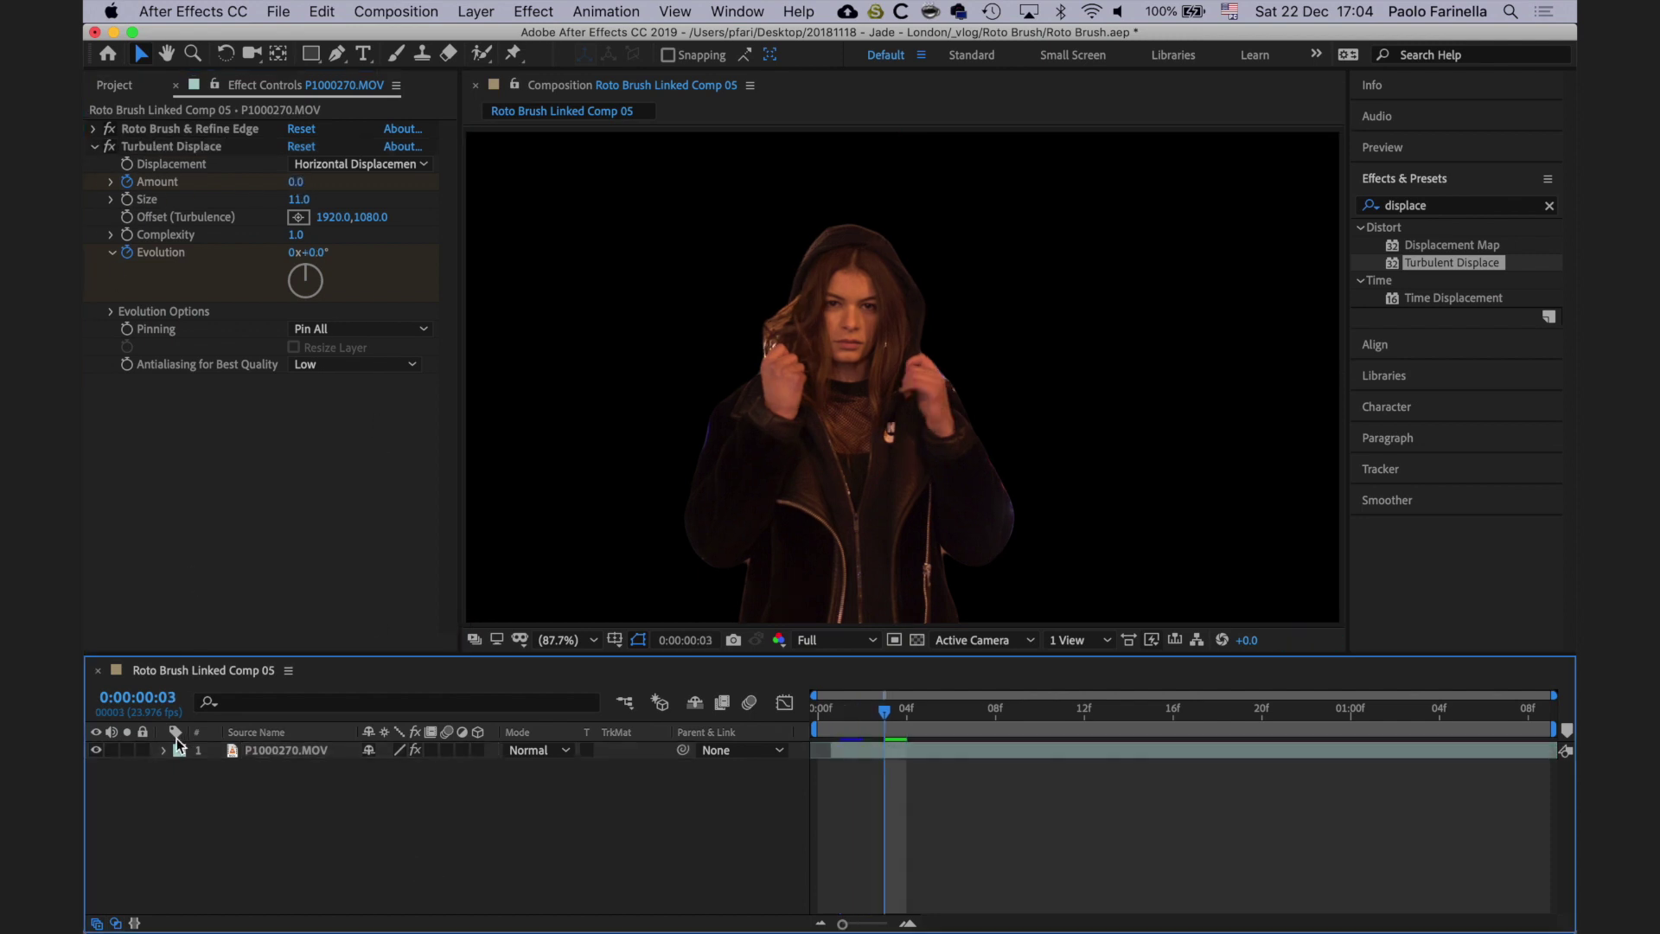
{"action": "left_click", "coordinate": [247, 755]}
{"action": "key", "text": "u"}
{"action": "left_click", "coordinate": [111, 785]}
{"action": "left_click", "coordinate": [112, 803]}
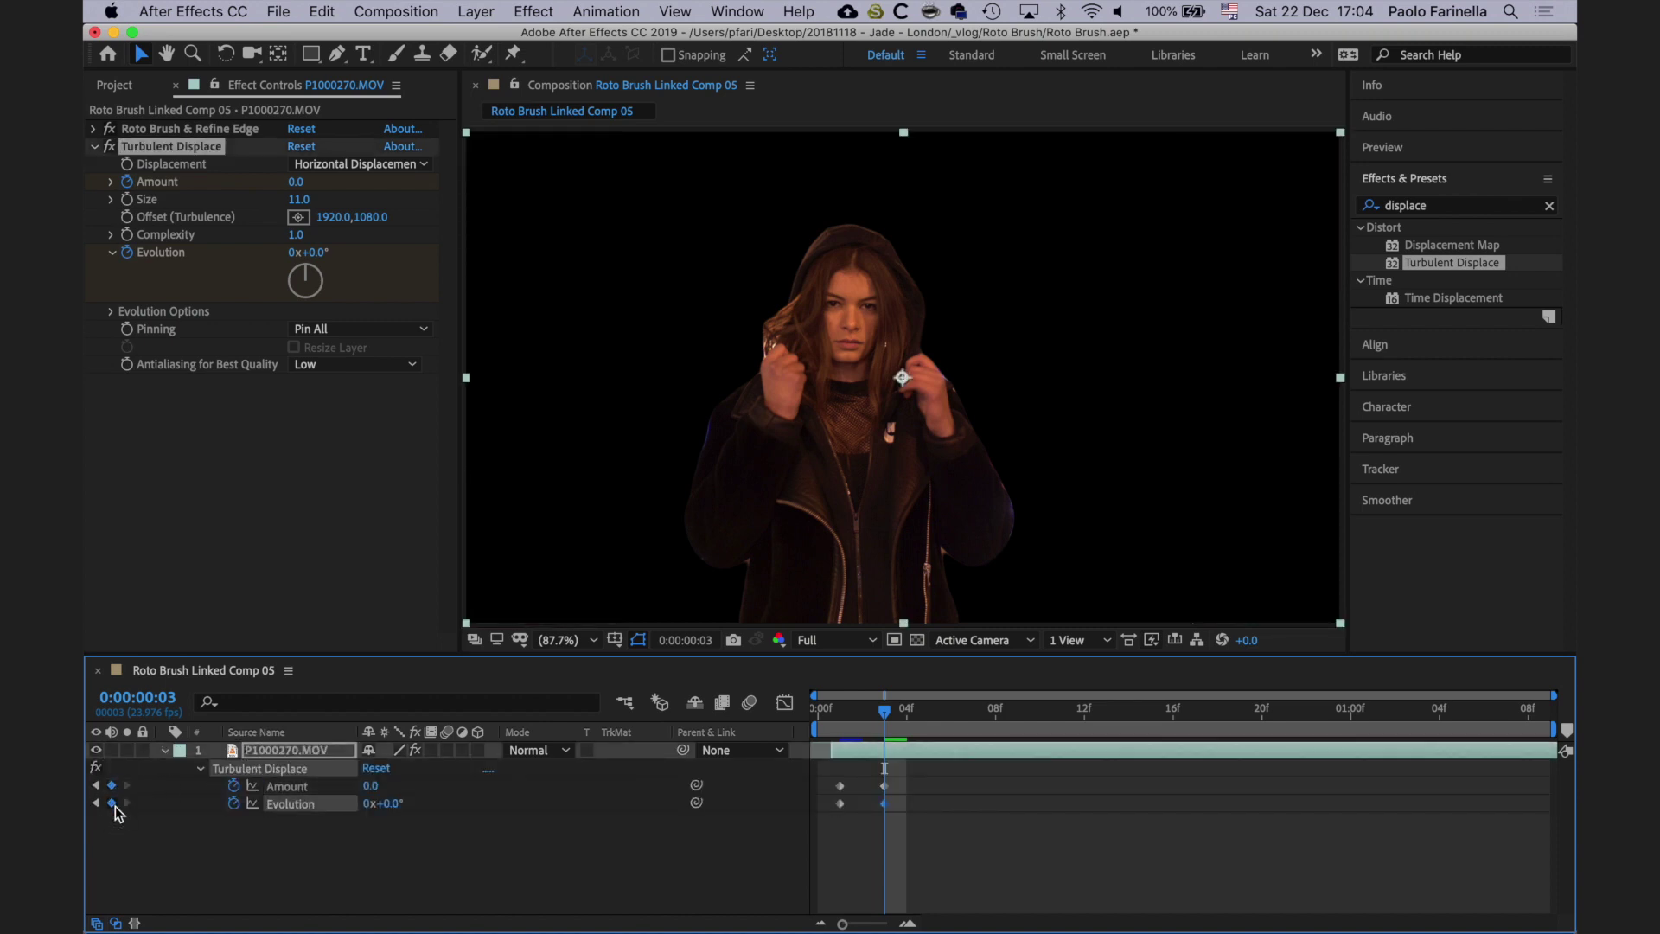
Step: On the next frame, key Amount at 150 and Evolution at 10 revolutions
{"action": "key", "text": "Page_Down"}
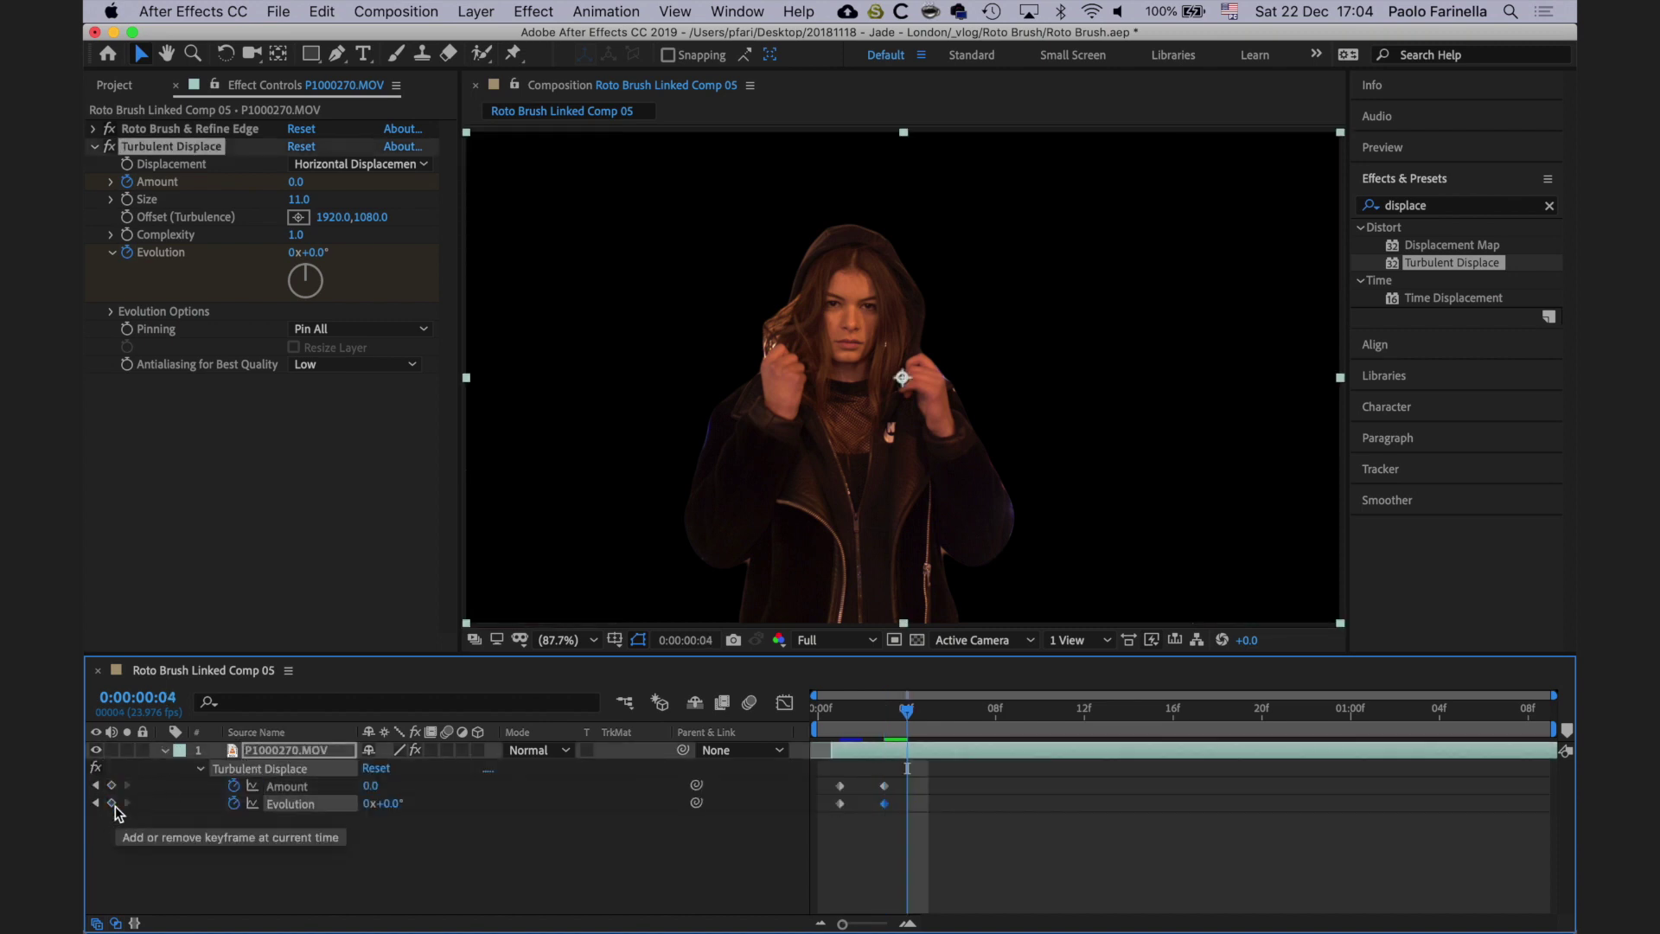
{"action": "left_click", "coordinate": [370, 786]}
{"action": "type", "text": "15"}
{"action": "type", "text": "0"}
{"action": "key", "text": "Return"}
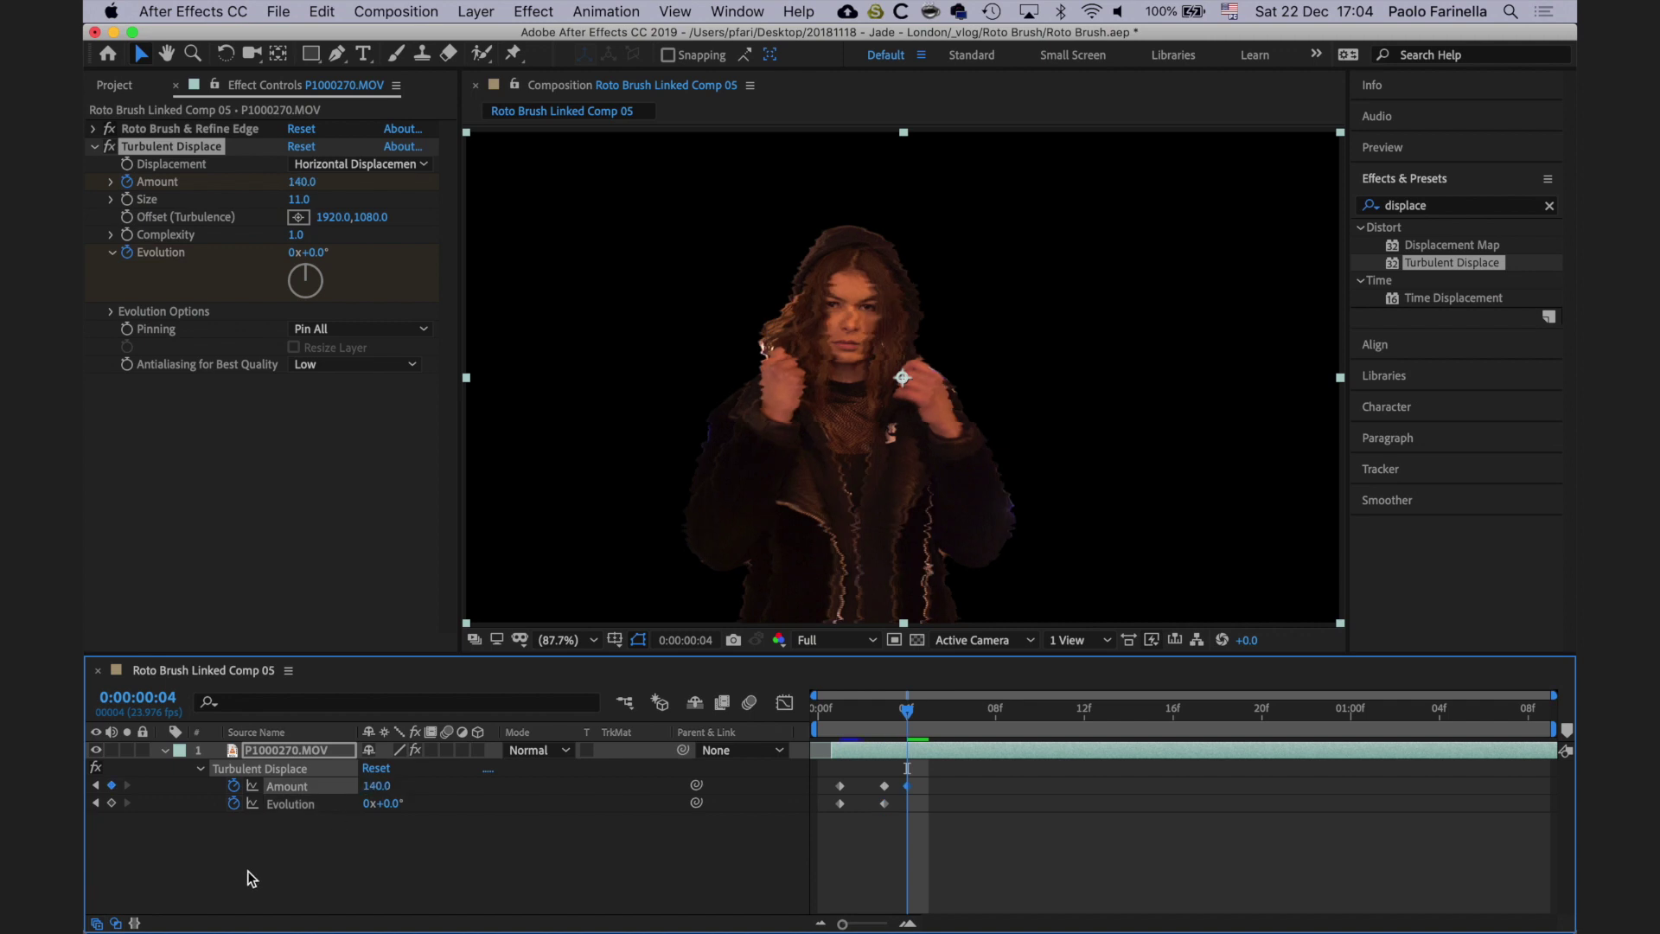
{"action": "left_click", "coordinate": [370, 803]}
{"action": "type", "text": "10"}
{"action": "key", "text": "Return"}
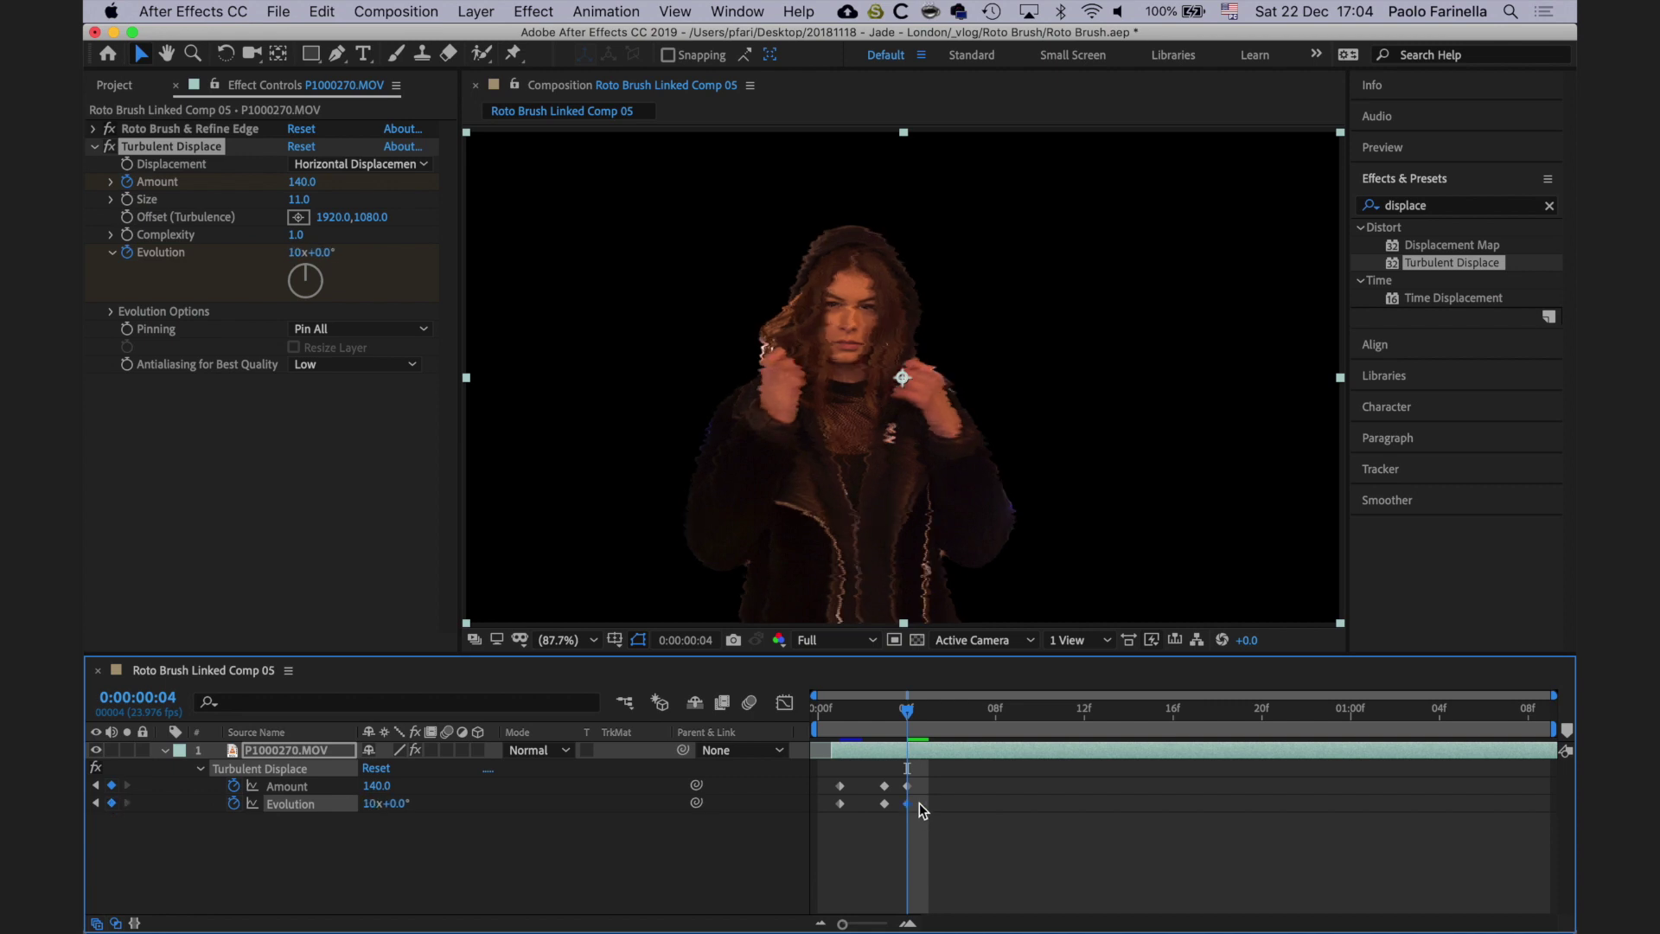
Step: Two frames later, key Amount at 100 and Evolution at 5 revolutions
{"action": "key", "text": "Page_Down"}
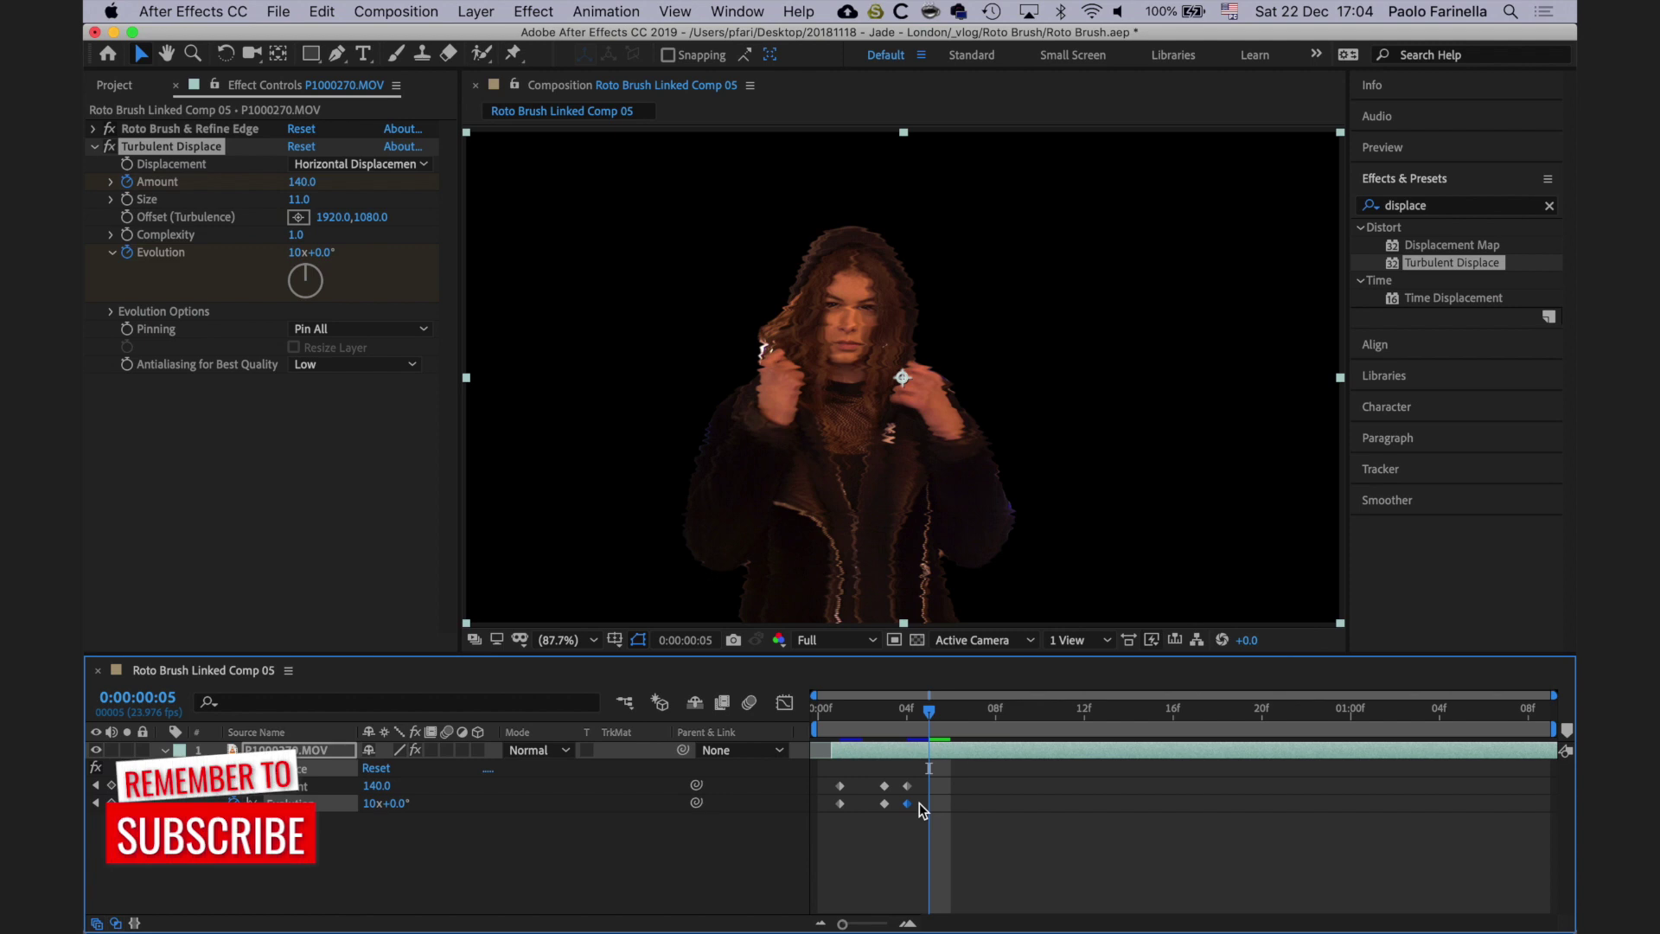
{"action": "key", "text": "Page_Down"}
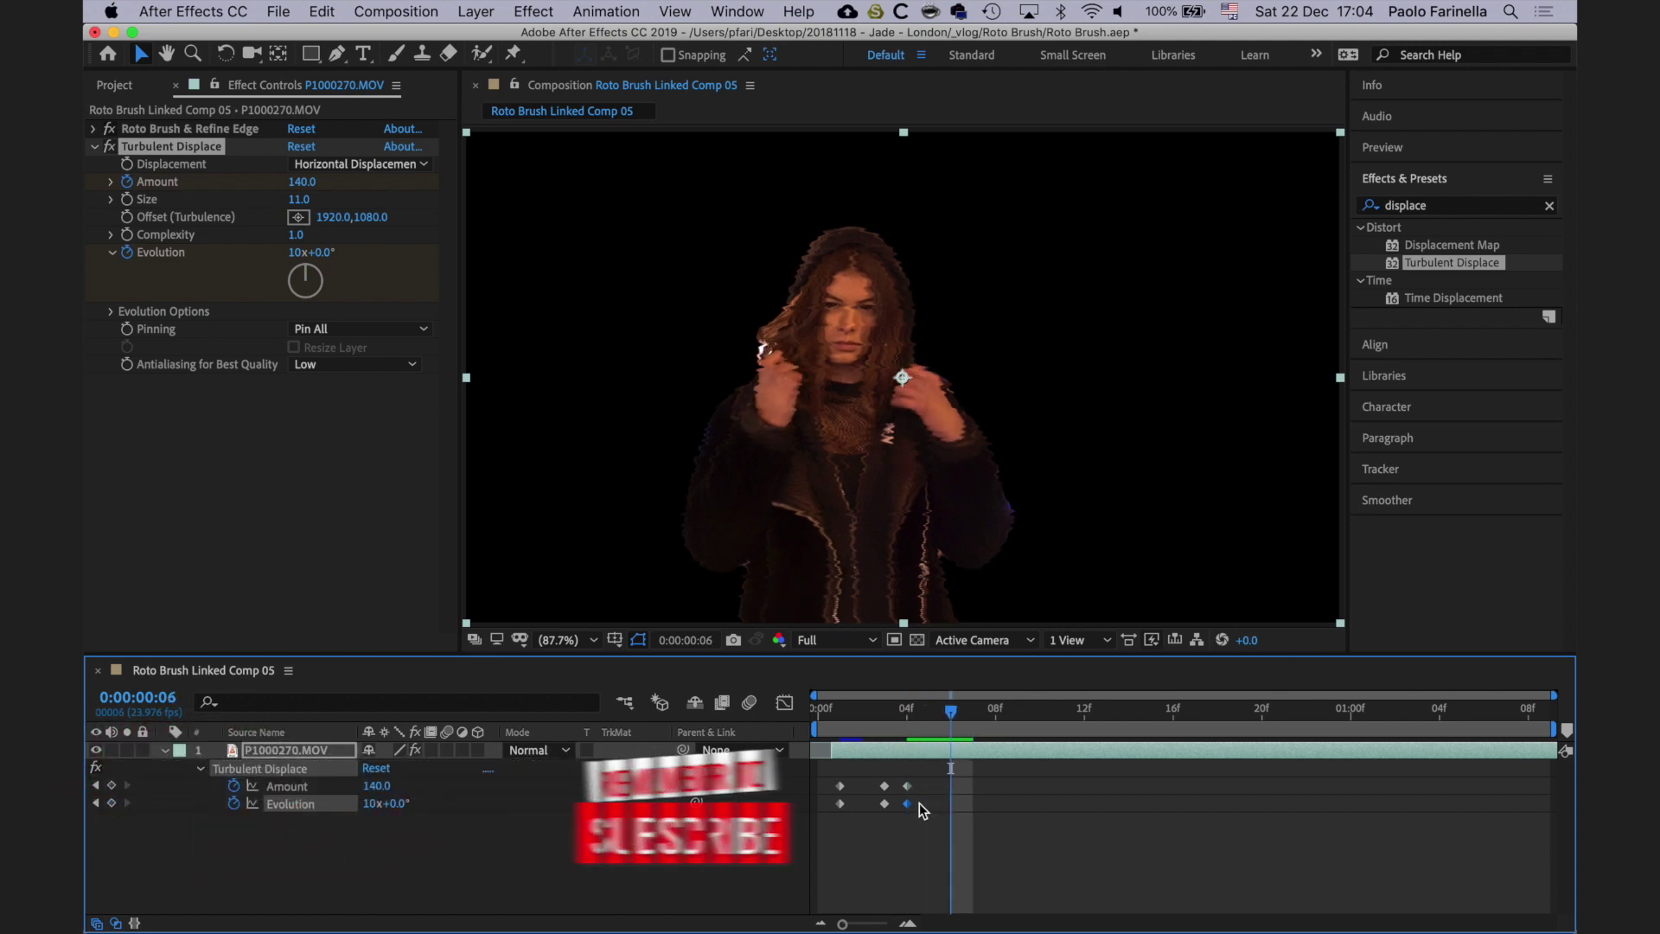
{"action": "left_click", "coordinate": [377, 785]}
{"action": "type", "text": "1"}
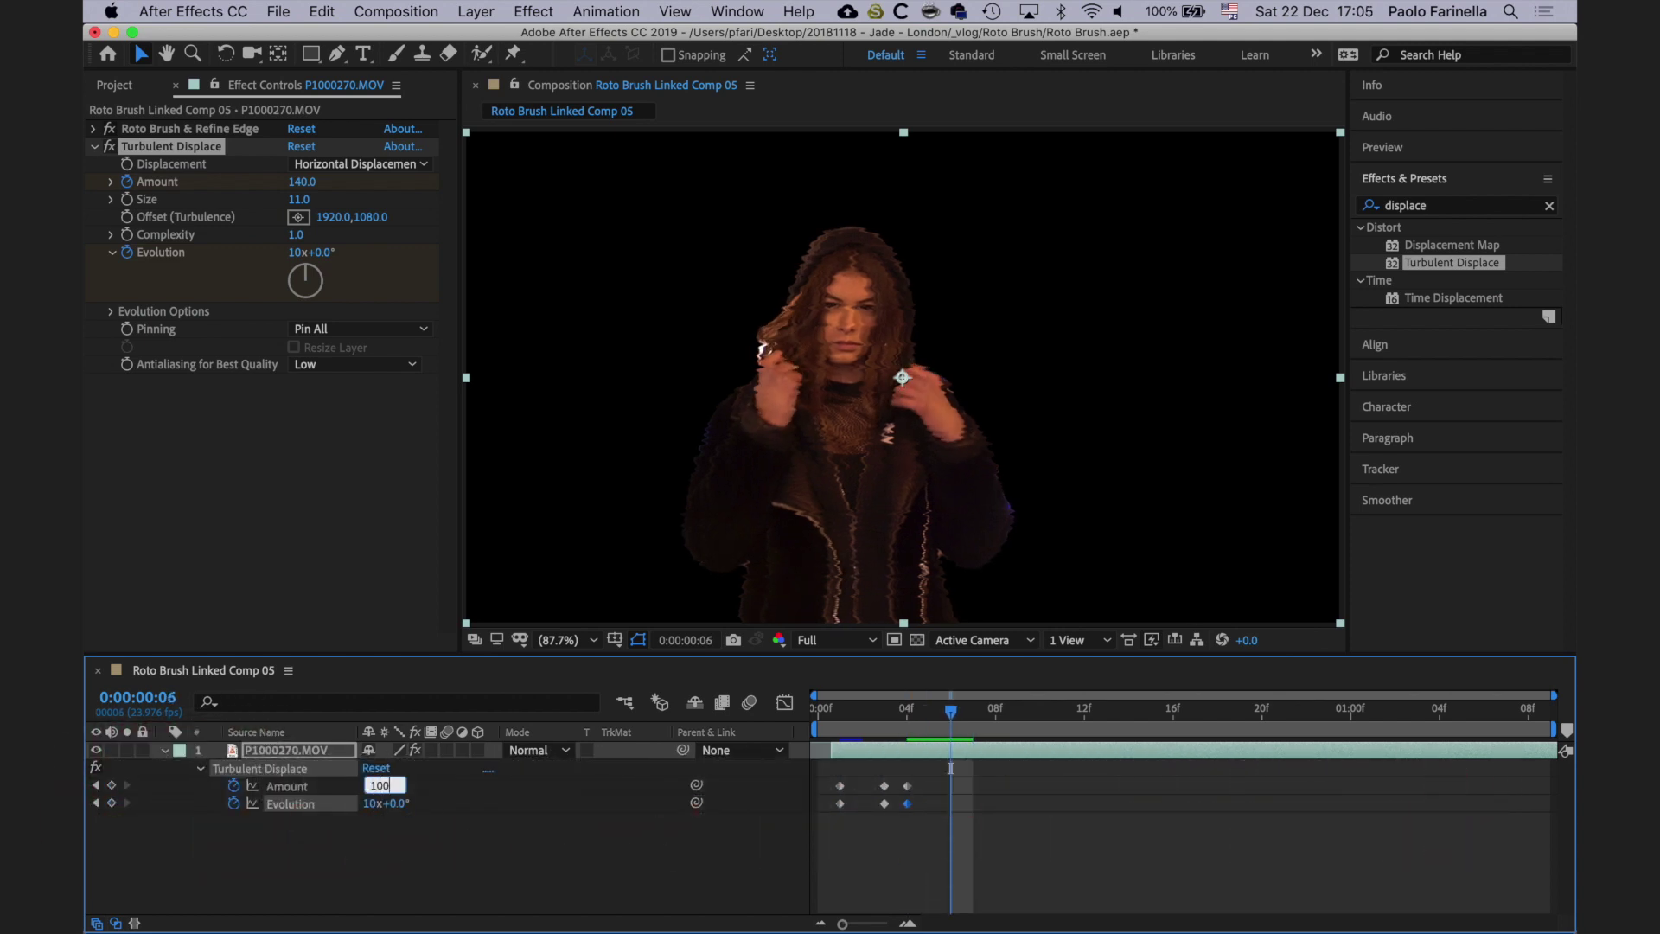
{"action": "type", "text": "00"}
{"action": "key", "text": "Return"}
{"action": "left_click", "coordinate": [372, 803]}
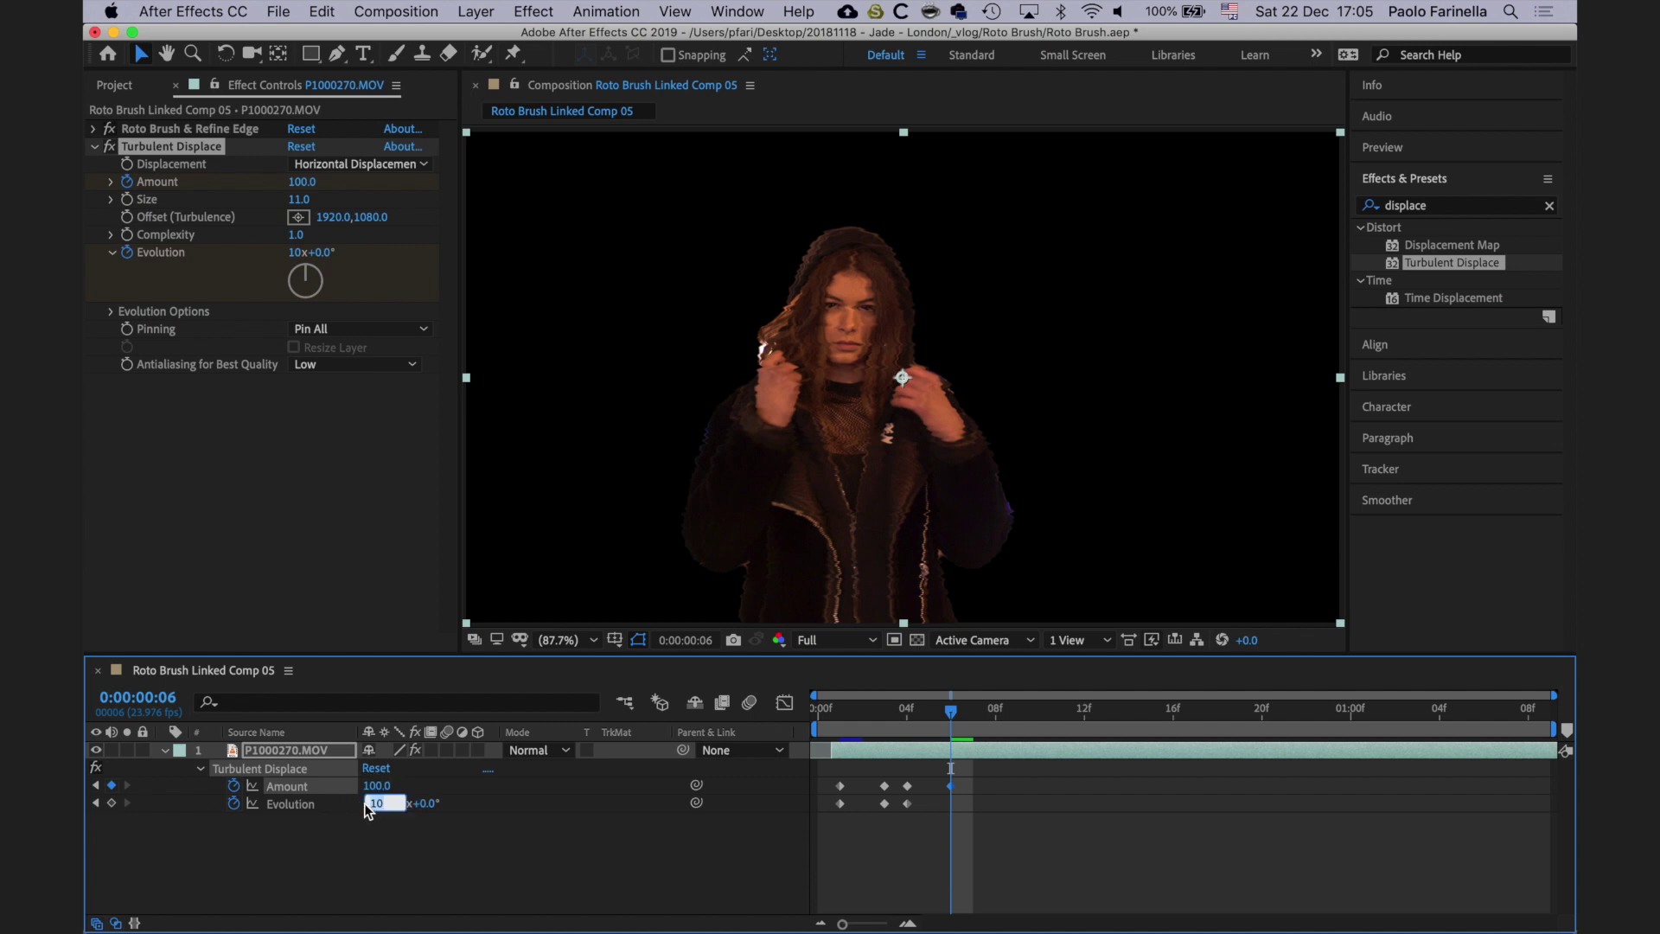
{"action": "type", "text": "5"}
{"action": "key", "text": "Return"}
Step: At frame 8, key Amount at 450 and Evolution at 20 revolutions
{"action": "key", "text": "Page_Down"}
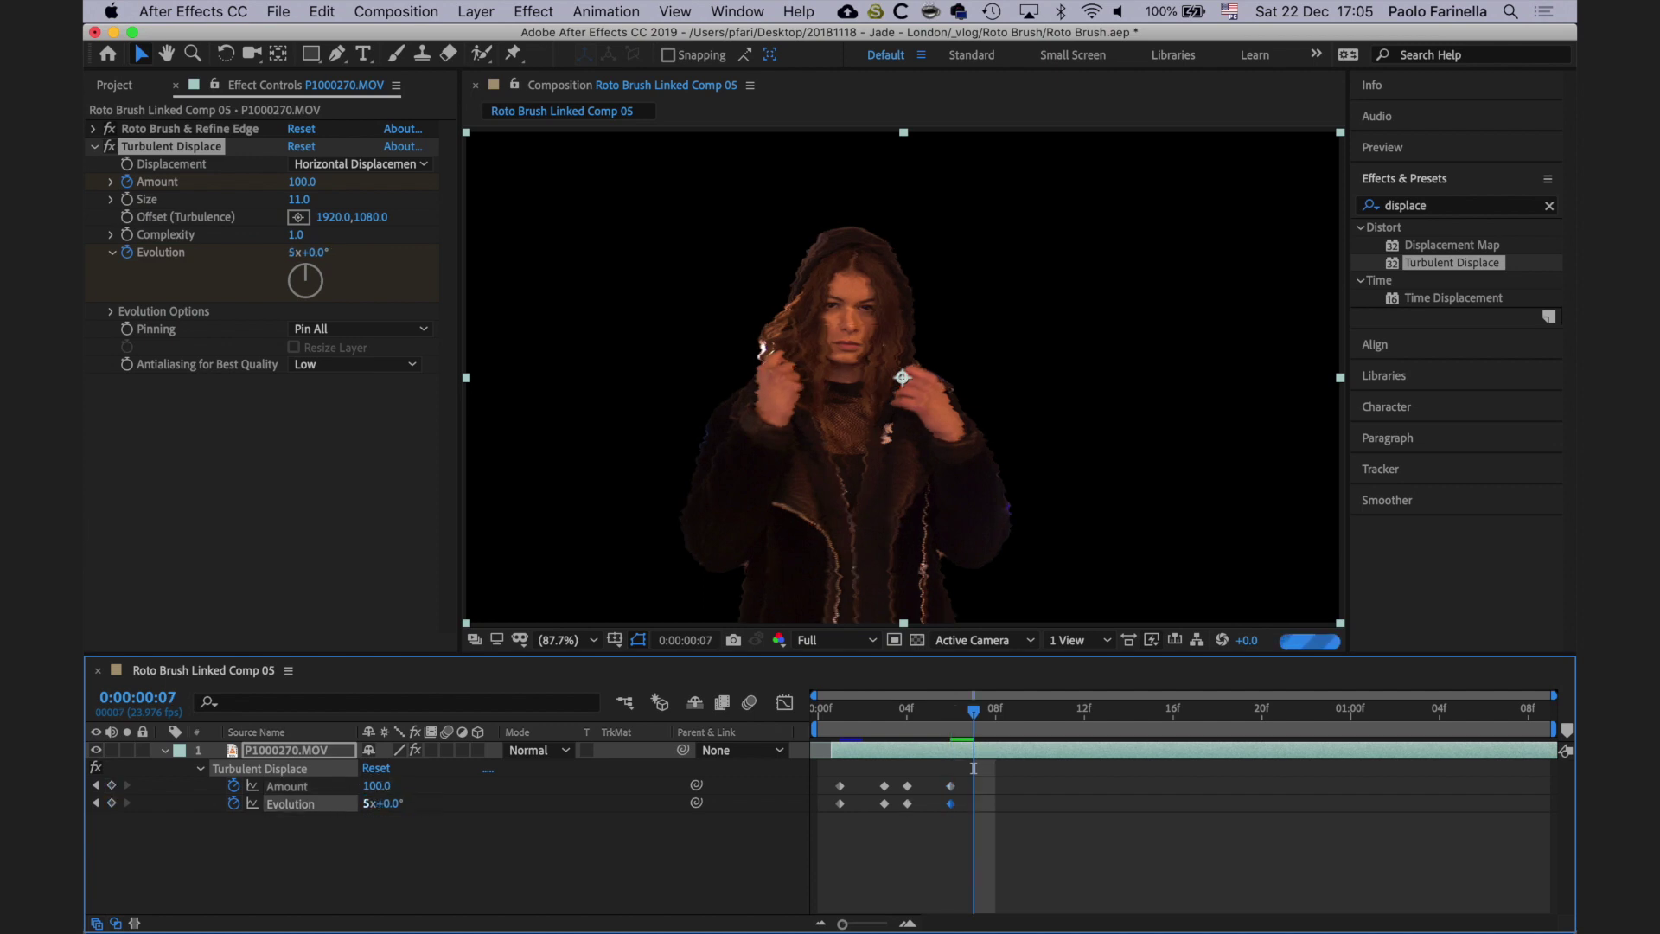
{"action": "key", "text": "Page_Down"}
{"action": "left_click", "coordinate": [373, 785]}
{"action": "type", "text": "450"}
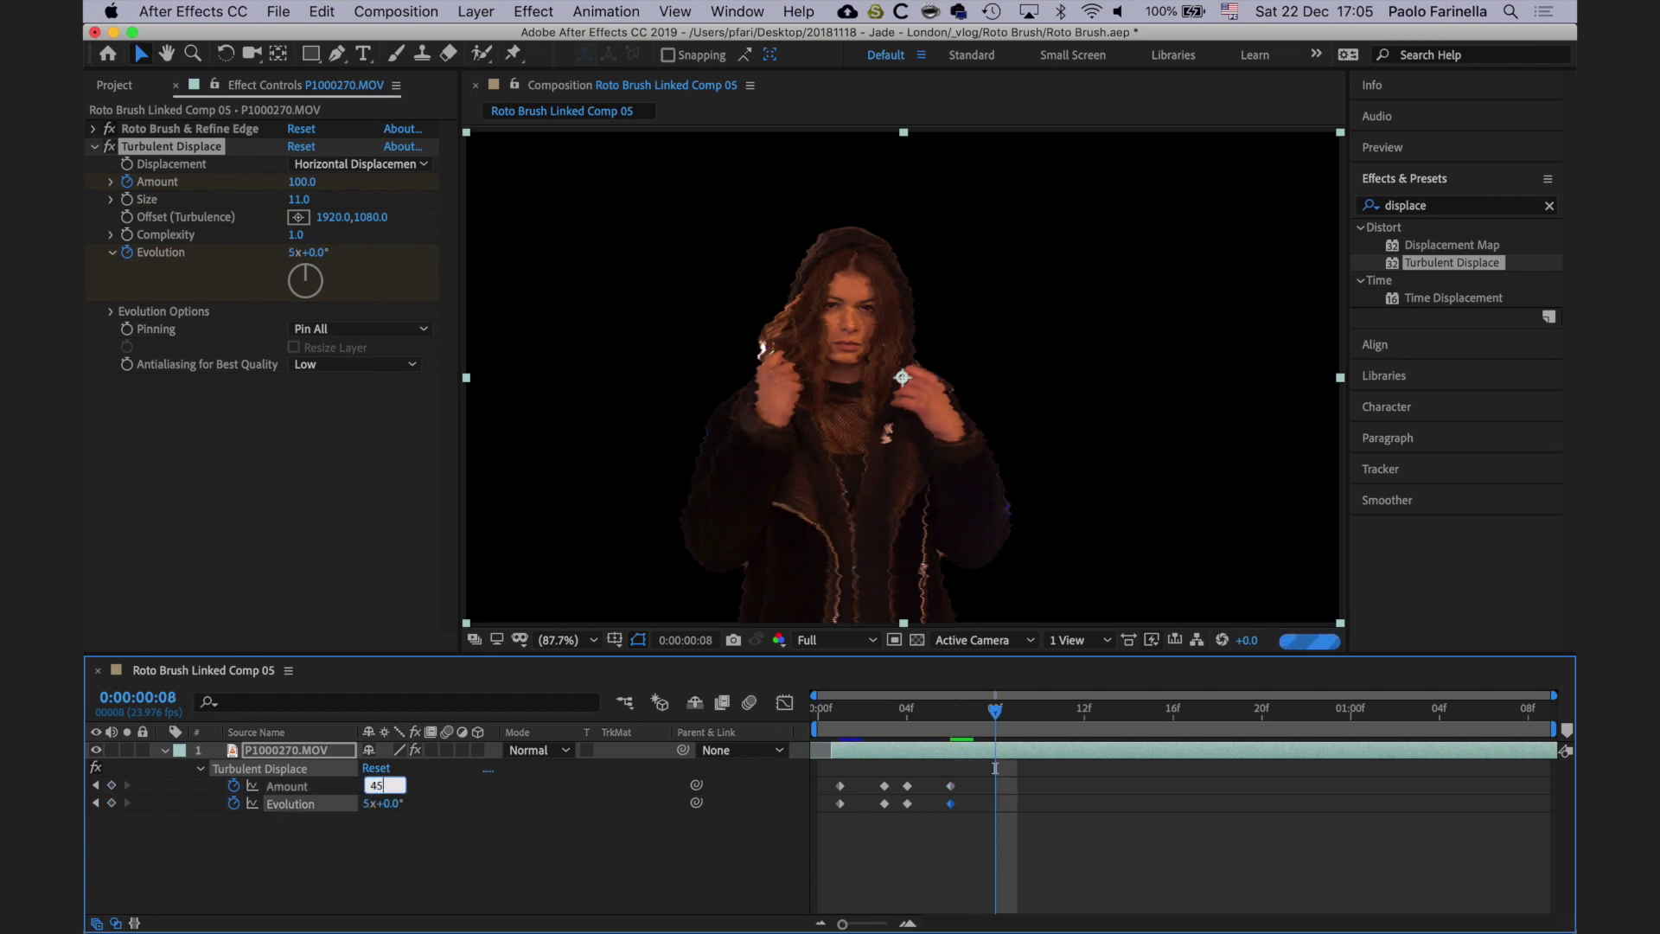
{"action": "key", "text": "Return"}
{"action": "left_click", "coordinate": [369, 803]}
{"action": "type", "text": "20"}
{"action": "key", "text": "Return"}
Step: At frame 10, set both Amount and Evolution back to 0
{"action": "key", "text": "Page_Down"}
{"action": "key", "text": "Page_Down"}
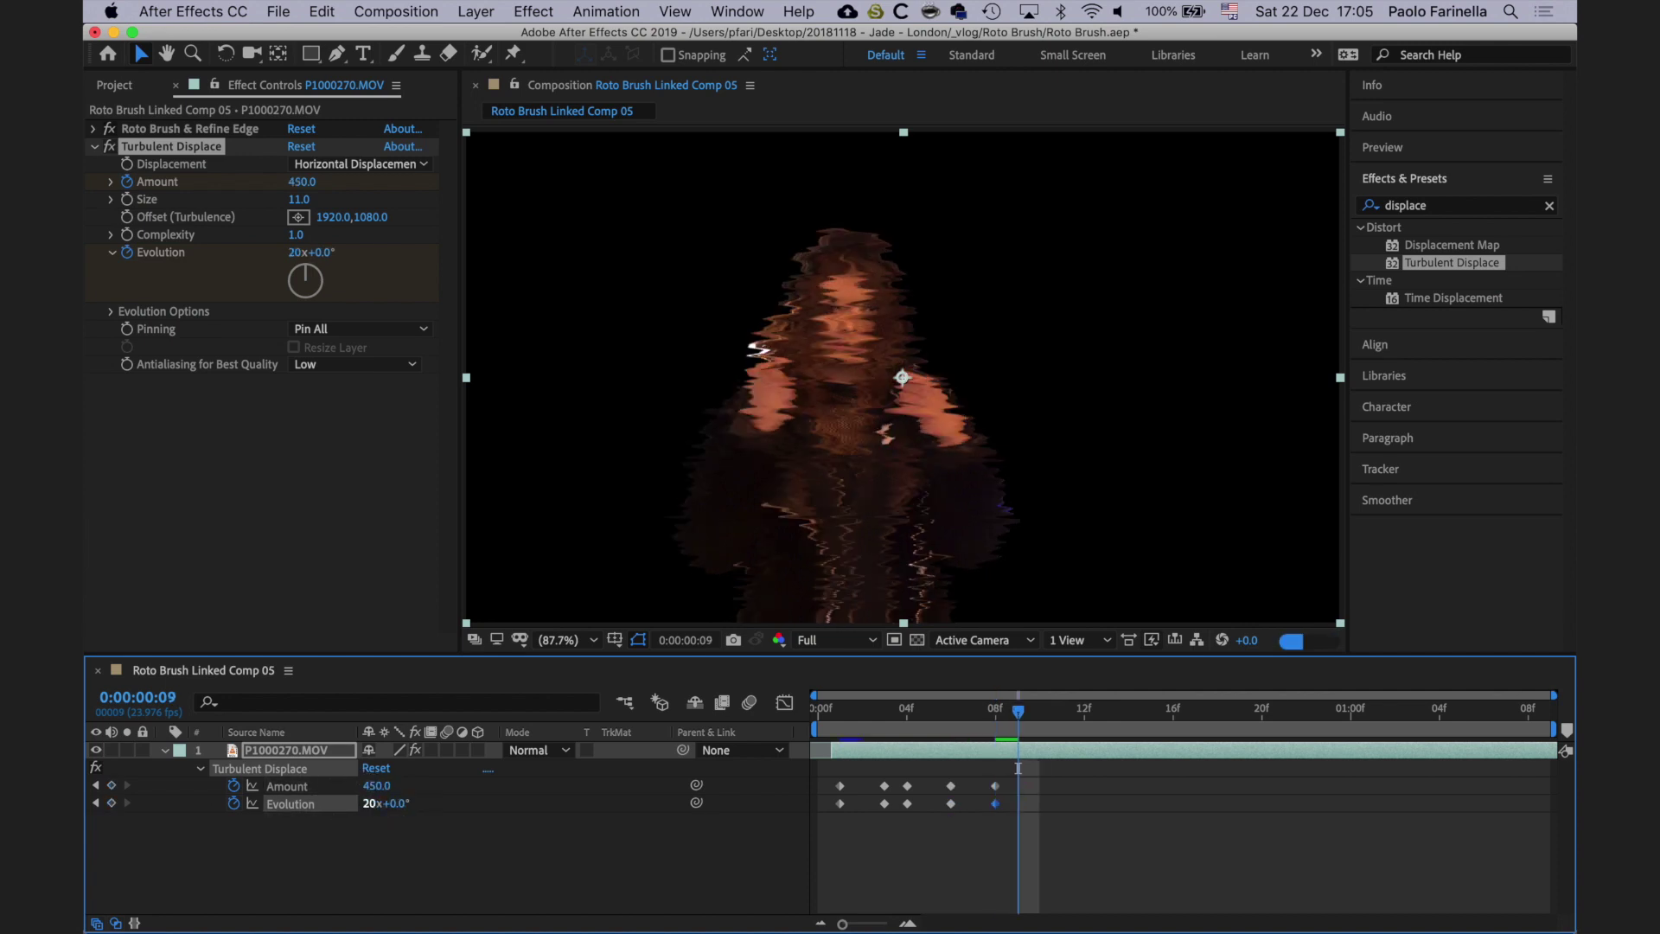
{"action": "left_click", "coordinate": [374, 786]}
{"action": "type", "text": "0"}
{"action": "key", "text": "Return"}
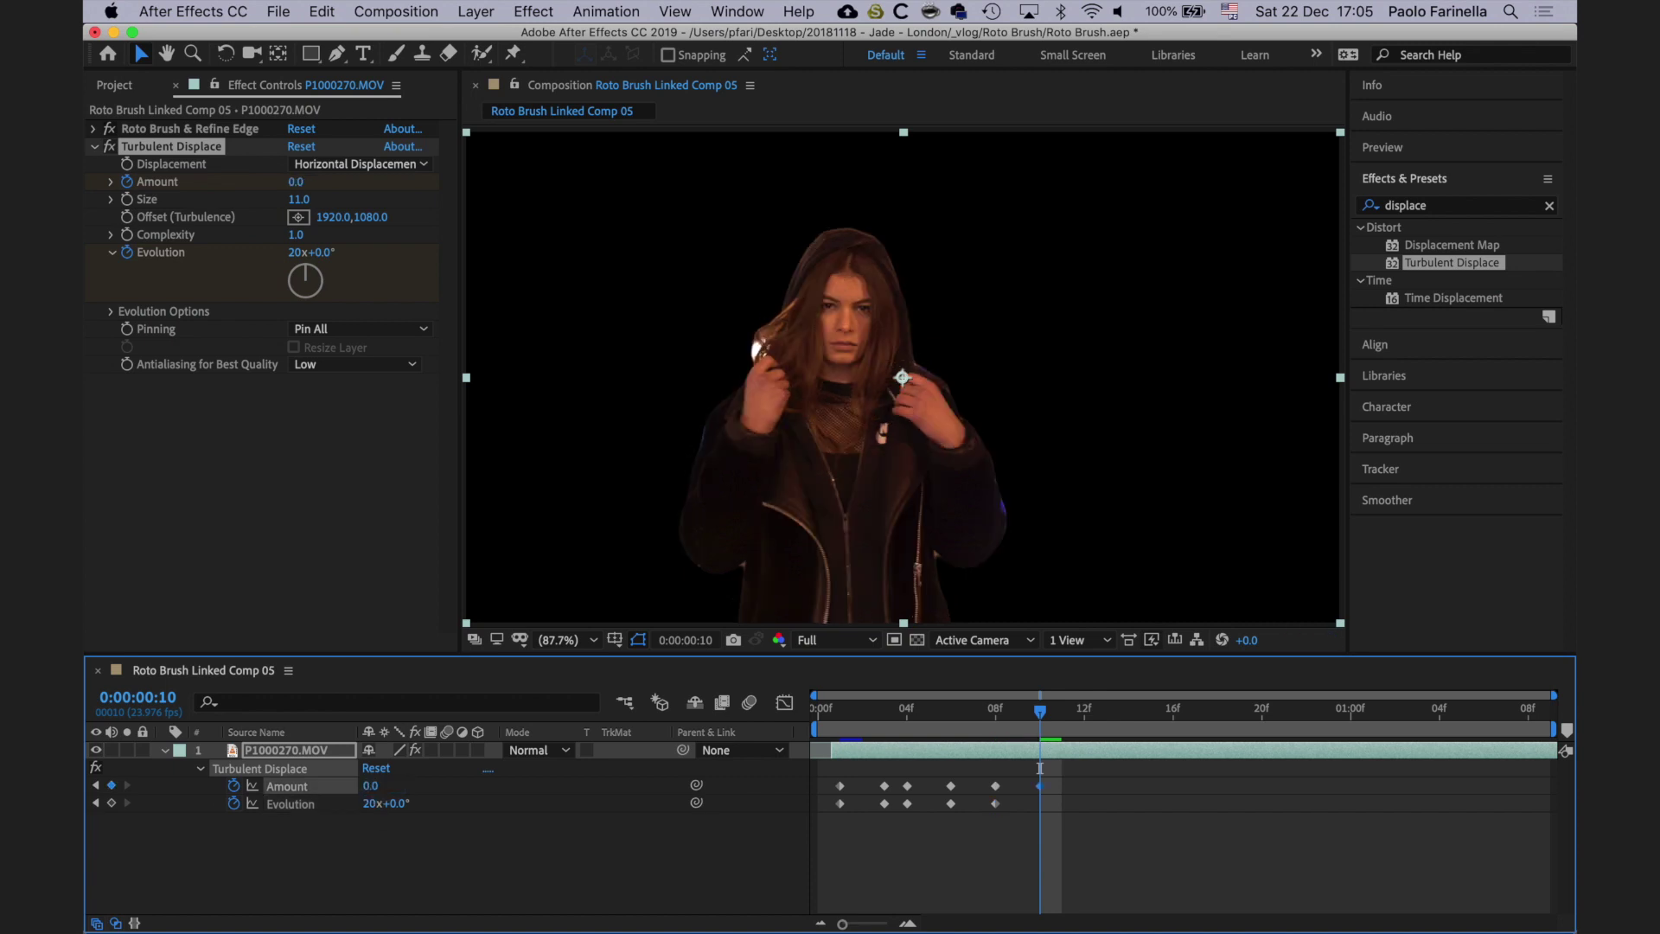
{"action": "left_click", "coordinate": [373, 802]}
{"action": "type", "text": "0"}
{"action": "key", "text": "Return"}
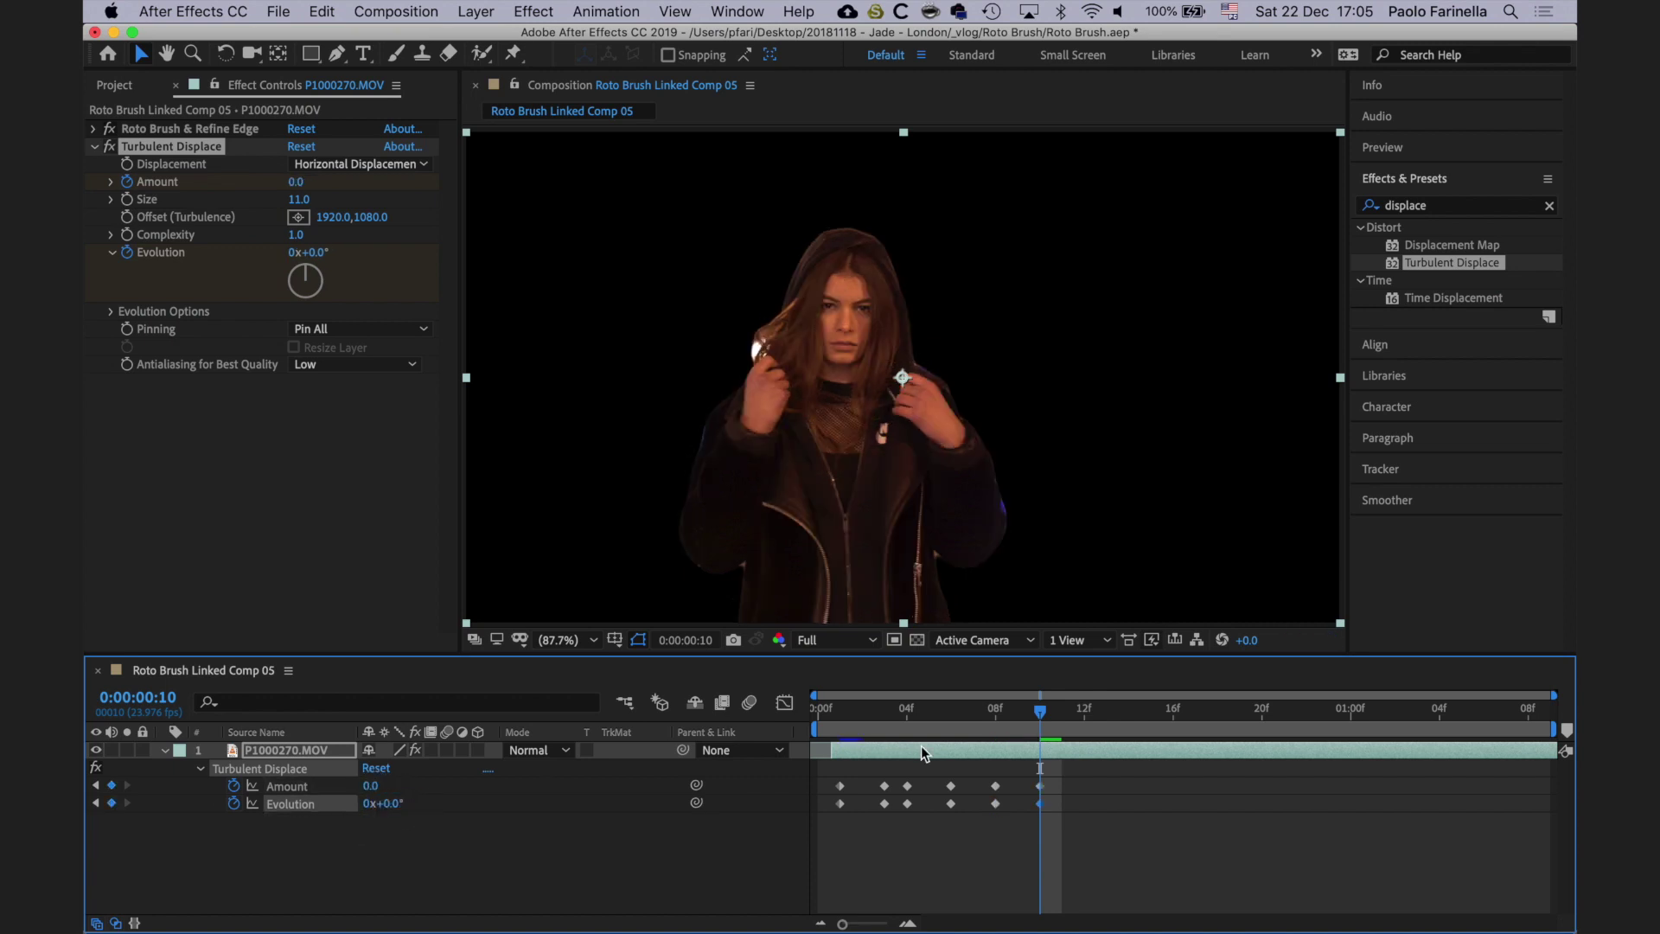
Step: Apply Easy Ease to all Amount and Evolution glitch keyframes in the Graph Editor
{"action": "left_click", "coordinate": [784, 703]}
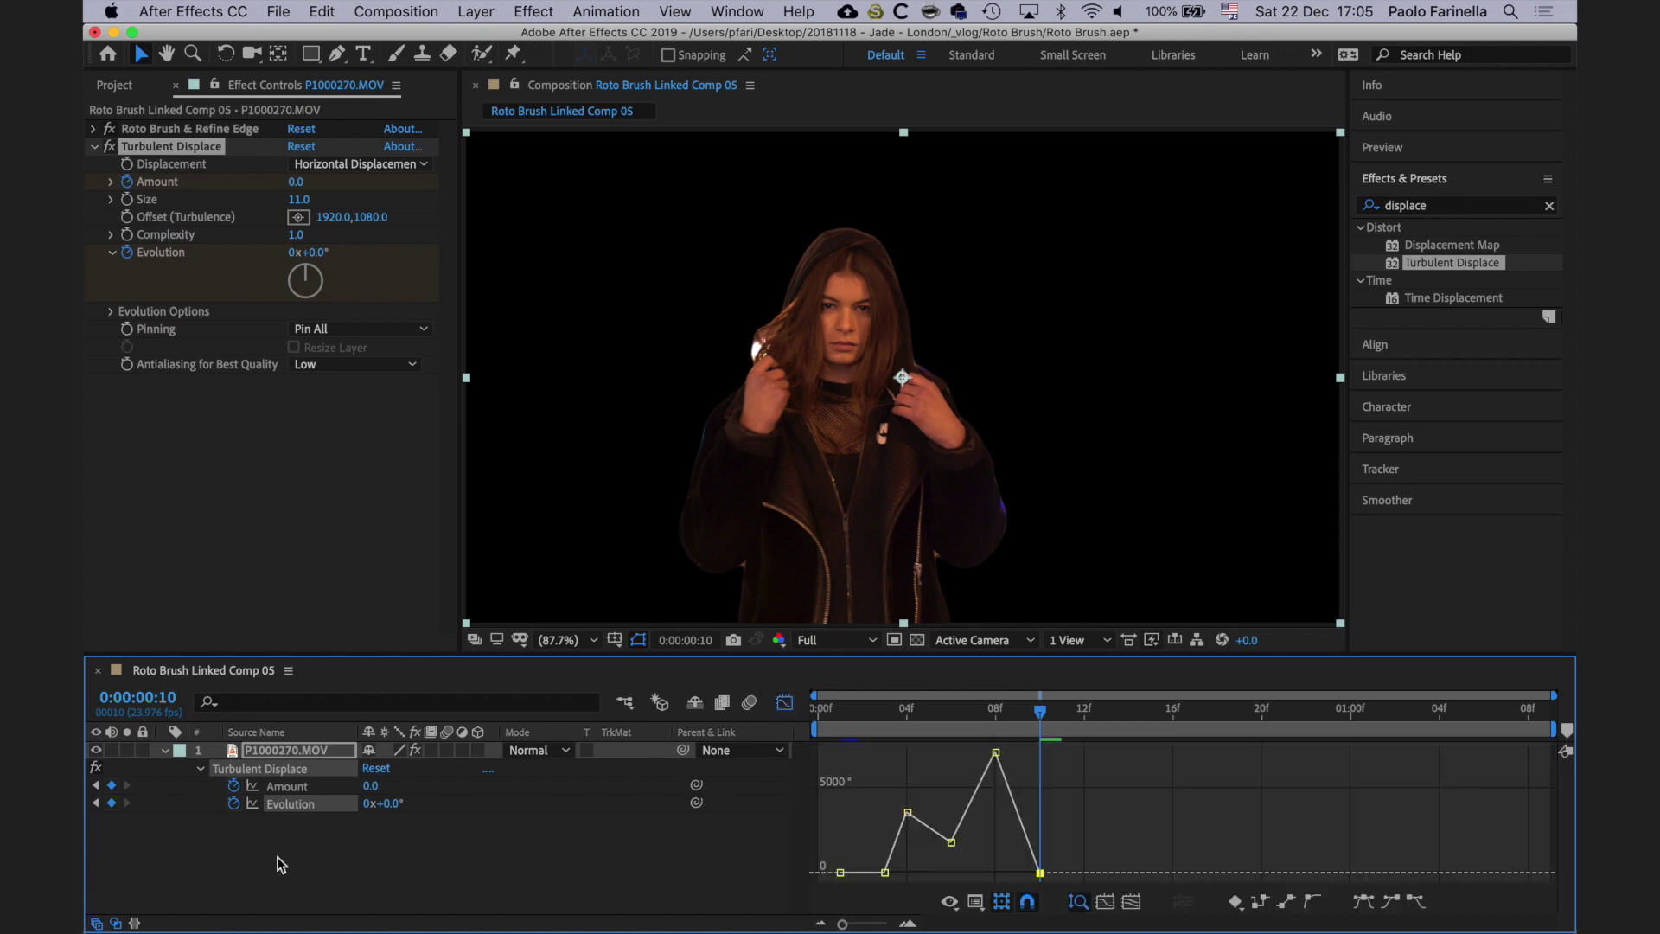
{"action": "left_click", "coordinate": [253, 785]}
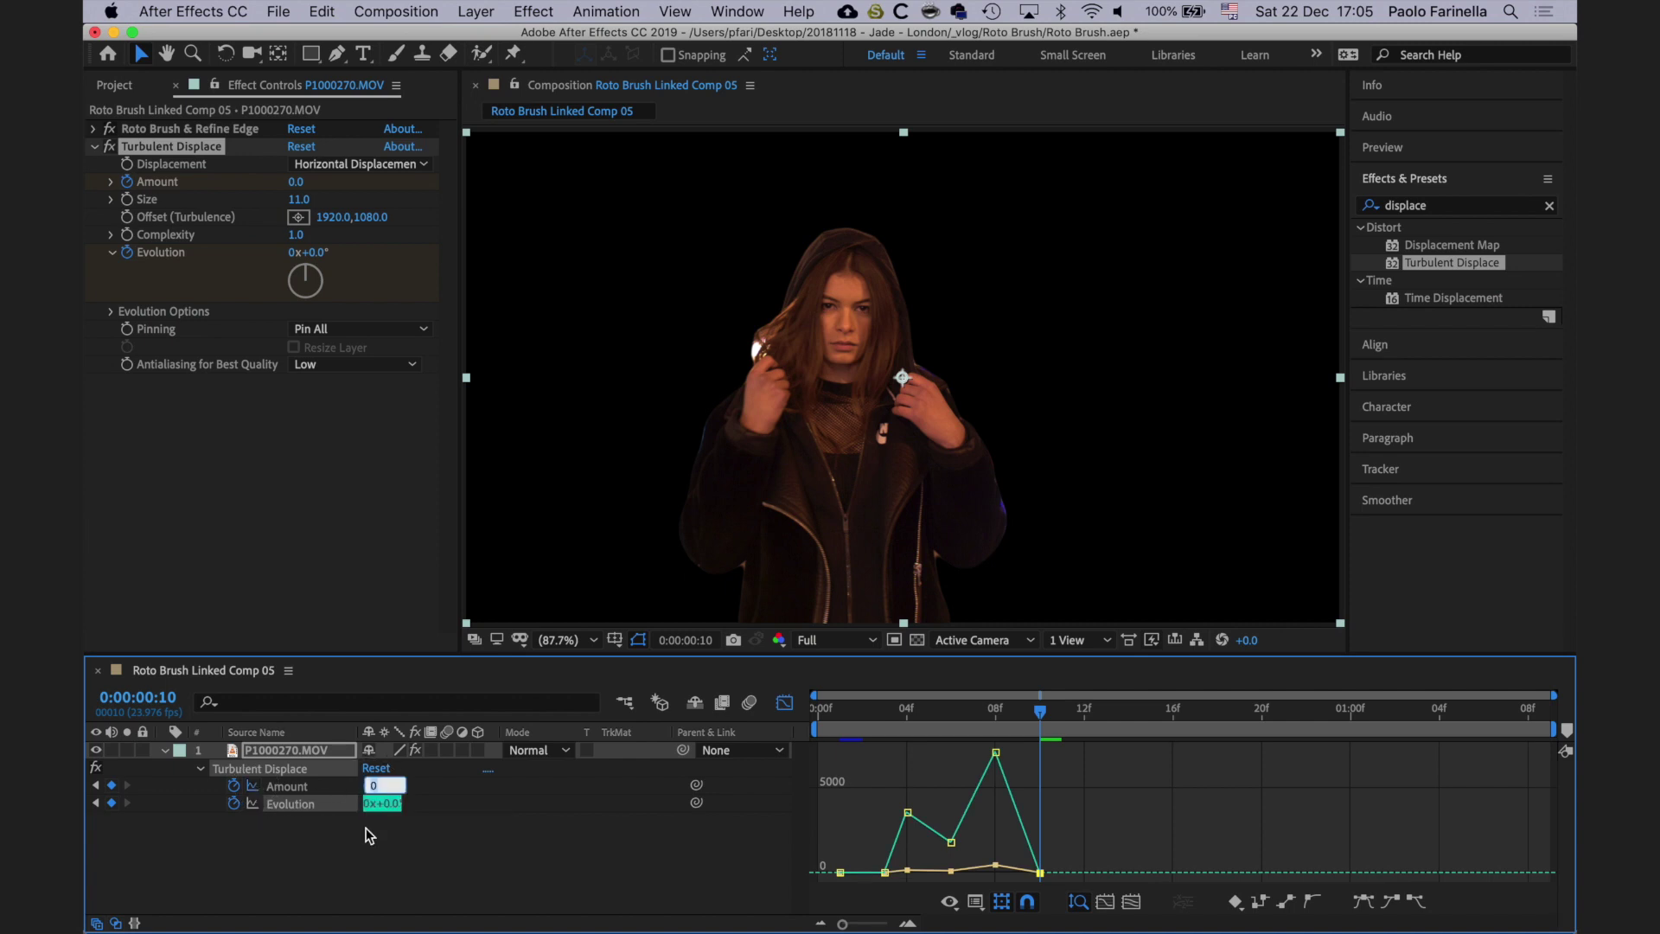
{"action": "left_click", "coordinate": [366, 851]}
{"action": "left_click", "coordinate": [252, 787]}
{"action": "left_click", "coordinate": [252, 802]}
{"action": "left_click", "coordinate": [784, 702]}
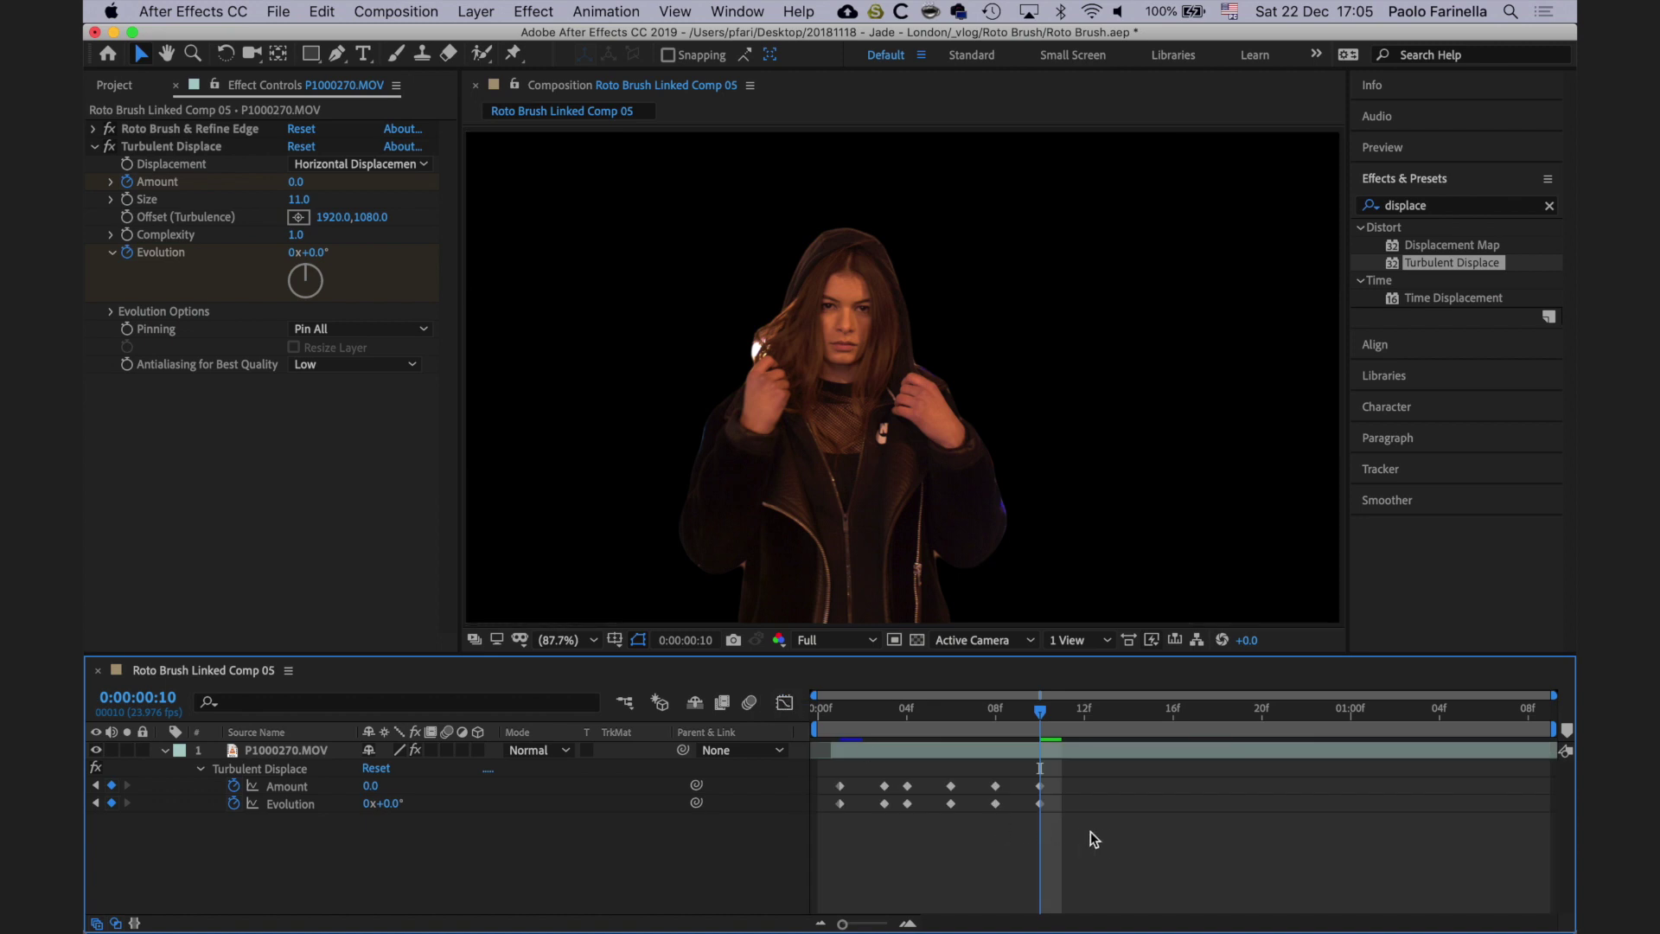
{"action": "left_click_drag", "start_coordinate": [1098, 833], "coordinate": [825, 775]}
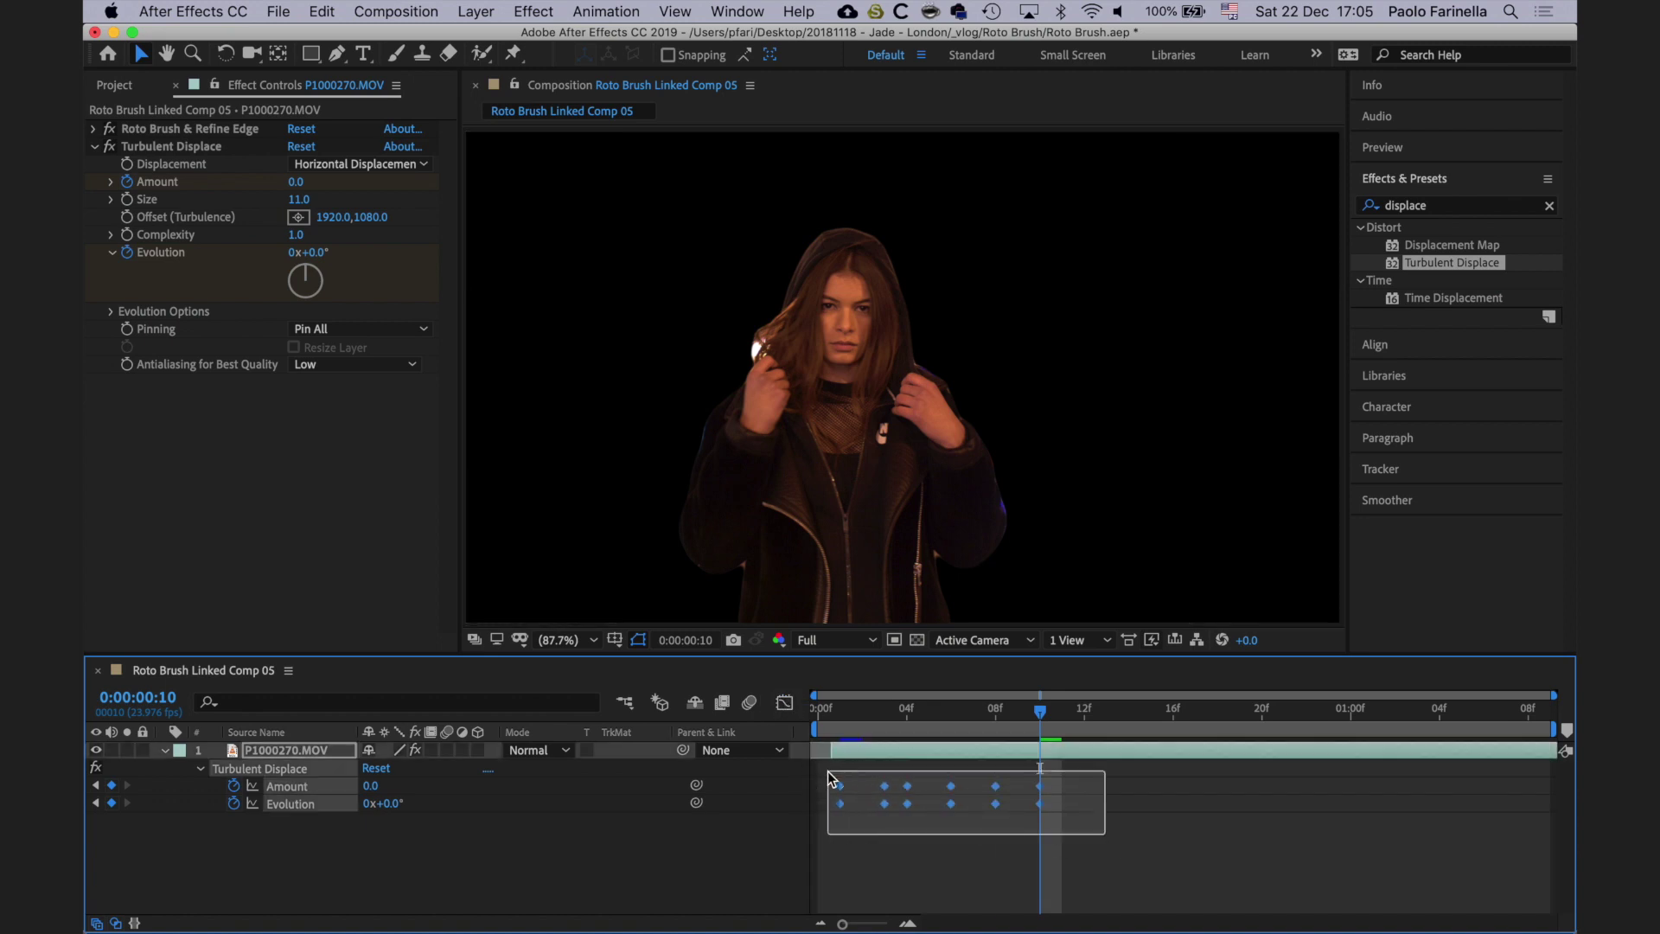
{"action": "right_click", "coordinate": [885, 788]}
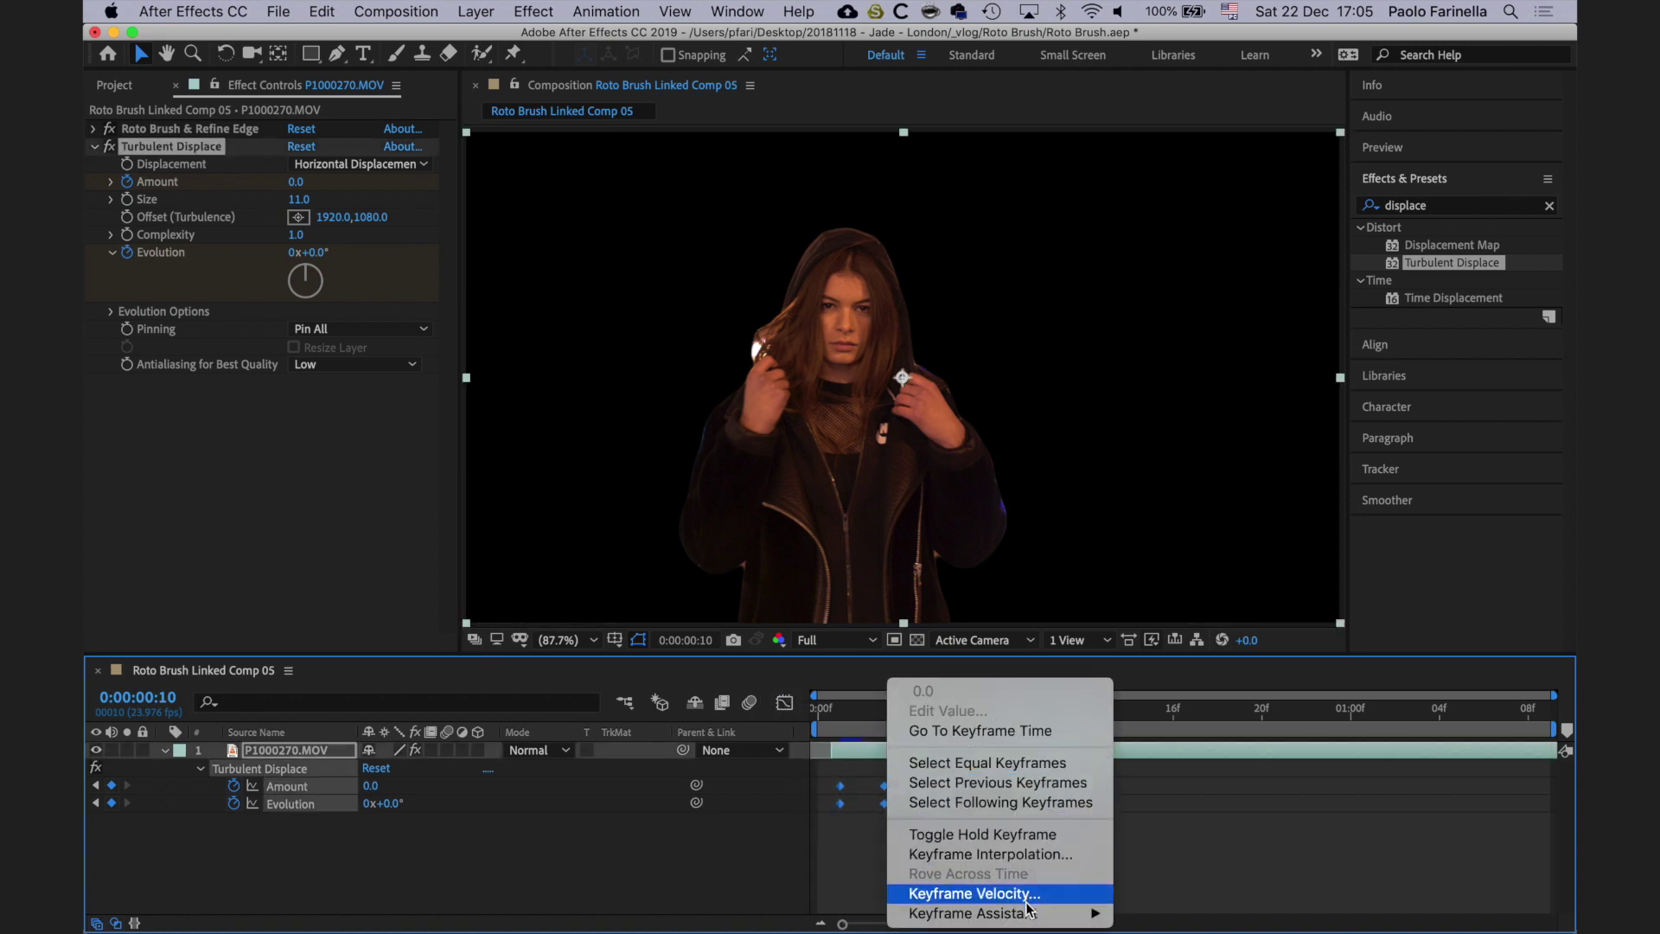
{"action": "mouse_move", "coordinate": [1028, 914]}
{"action": "left_click", "coordinate": [1180, 795]}
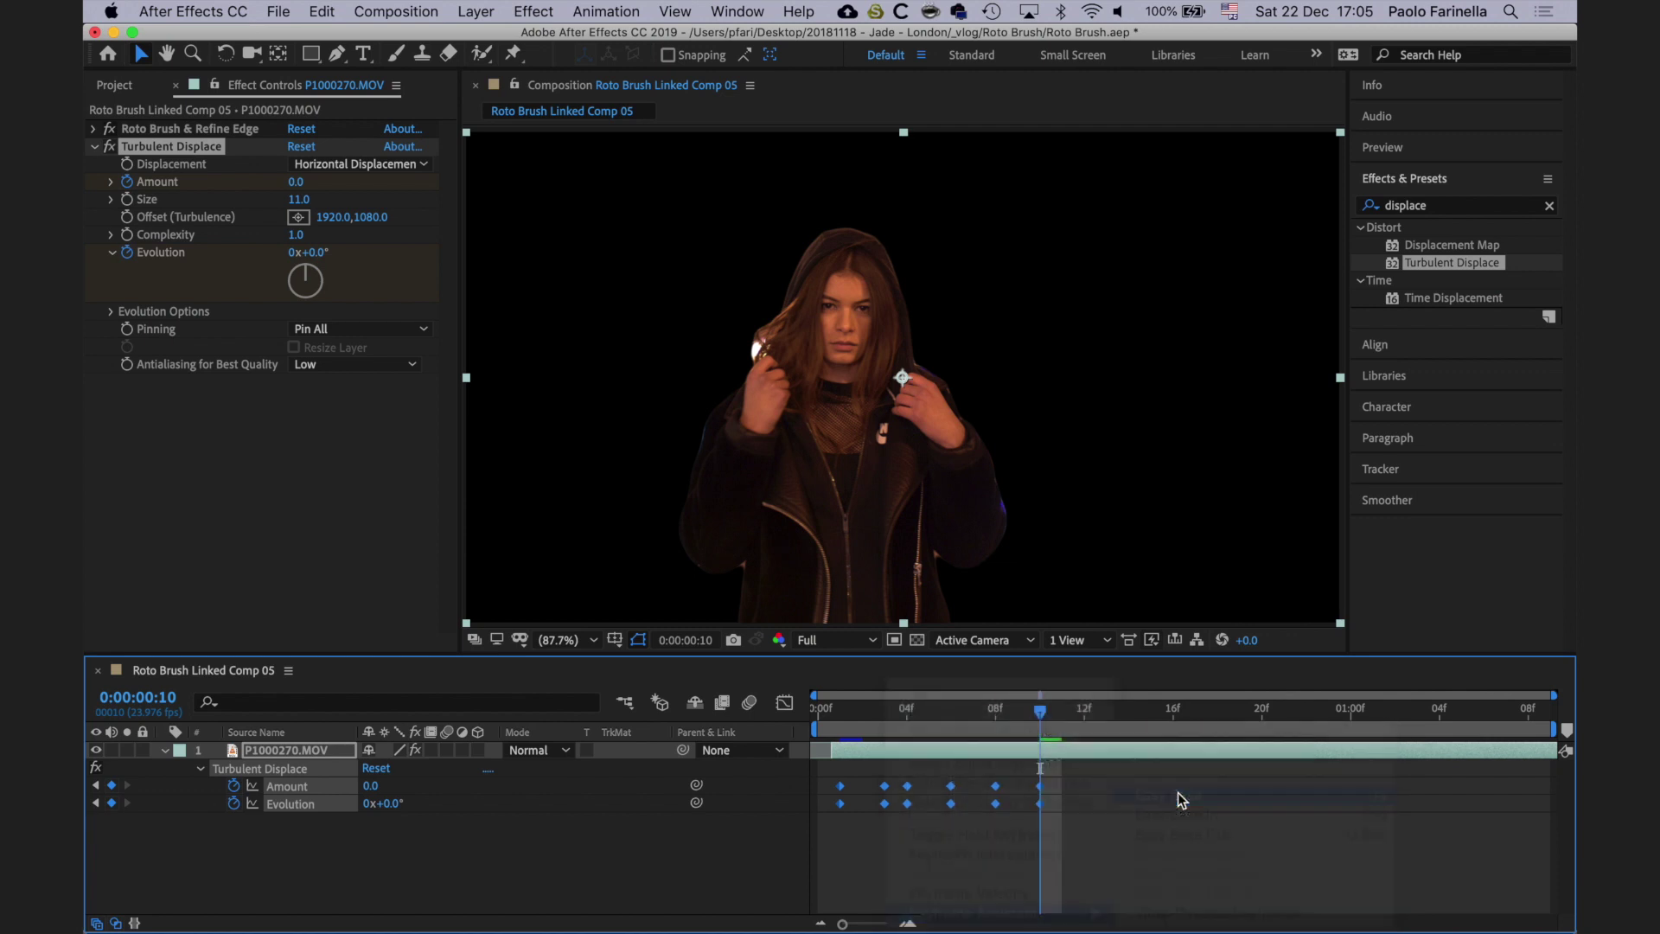
{"action": "left_click", "coordinate": [948, 860]}
Step: Show the eased Amount and Evolution curves and preview the glitch animation
{"action": "left_click", "coordinate": [784, 703]}
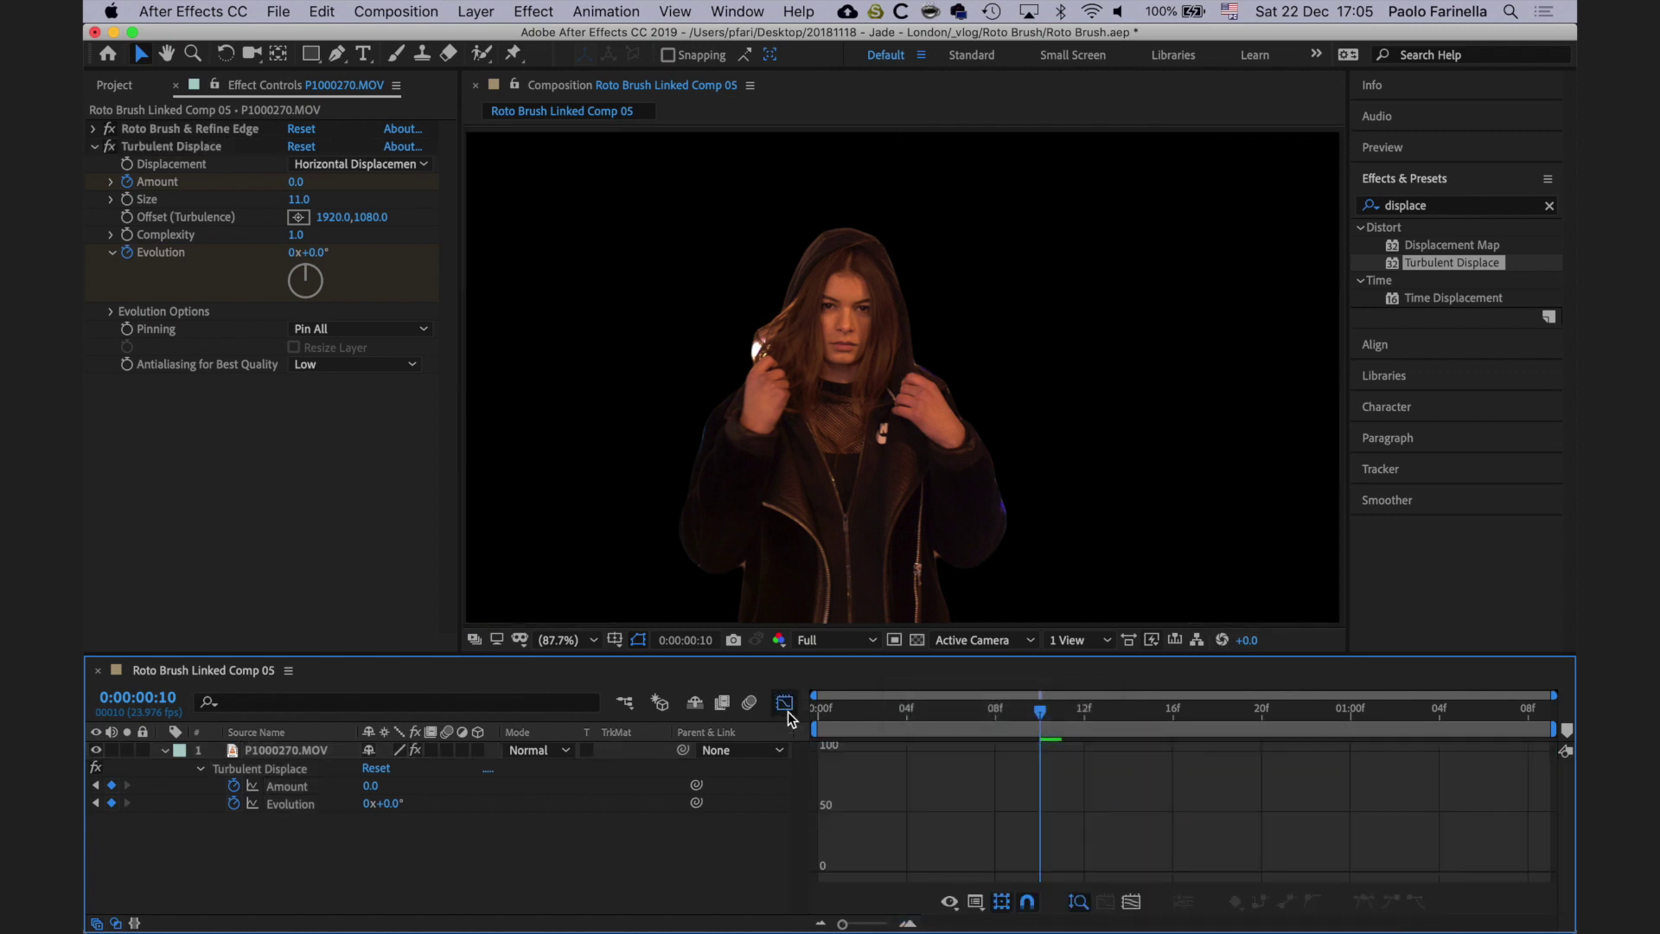
{"action": "left_click", "coordinate": [251, 785]}
{"action": "left_click", "coordinate": [254, 804]}
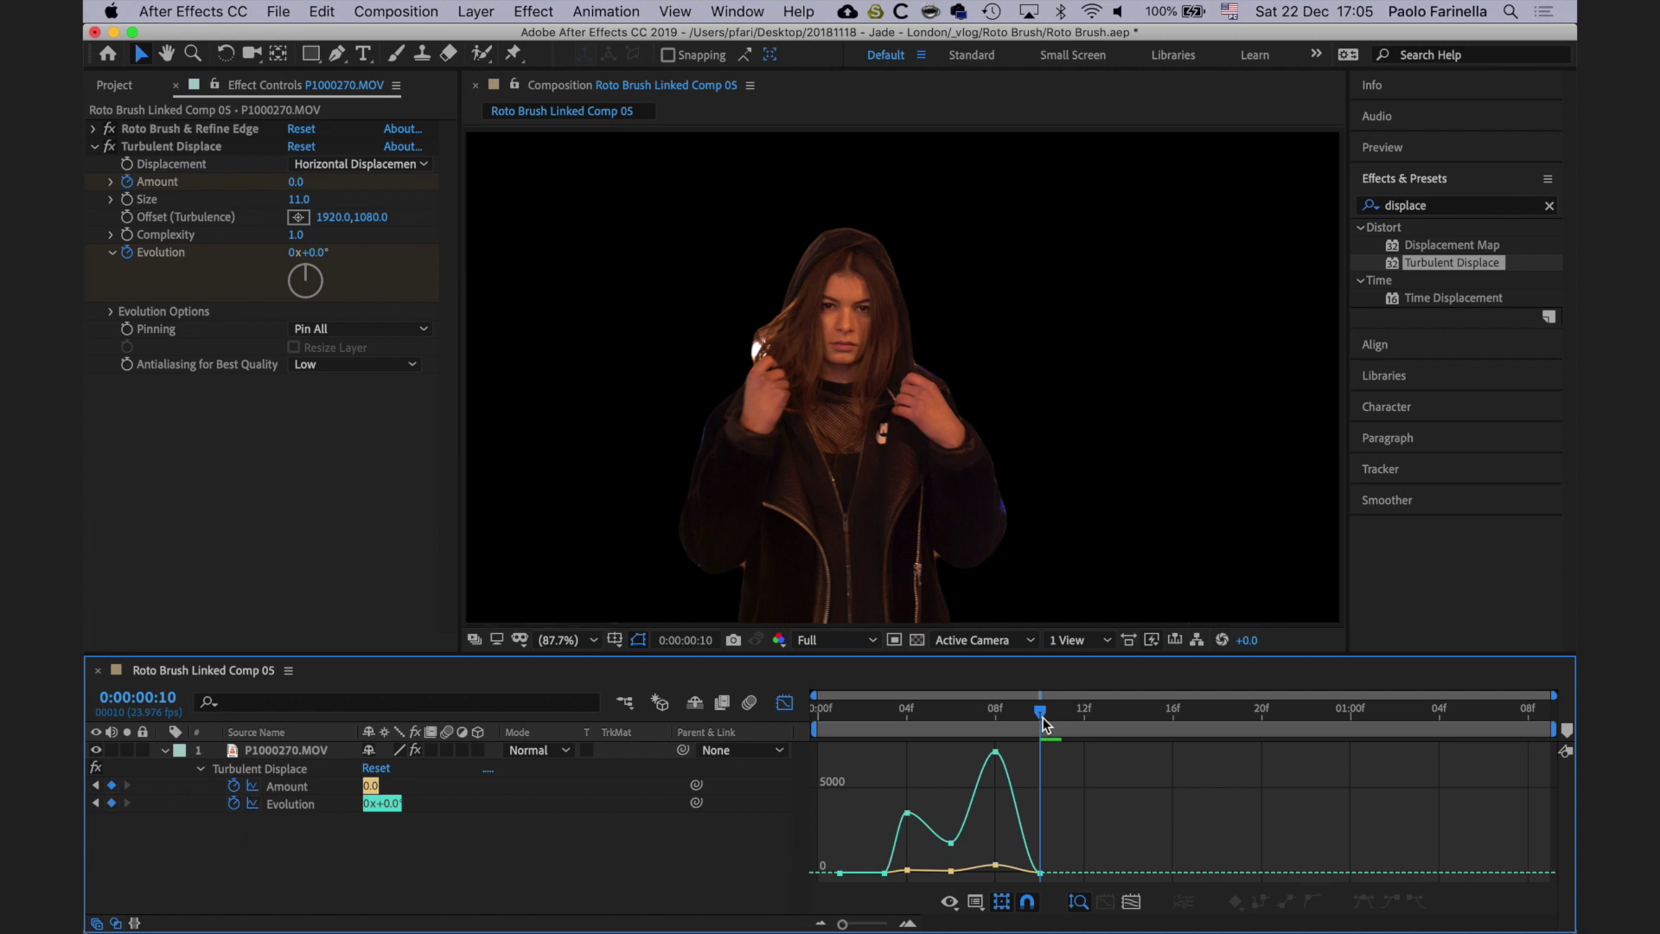
{"action": "left_click_drag", "start_coordinate": [1041, 717], "coordinate": [1232, 722]}
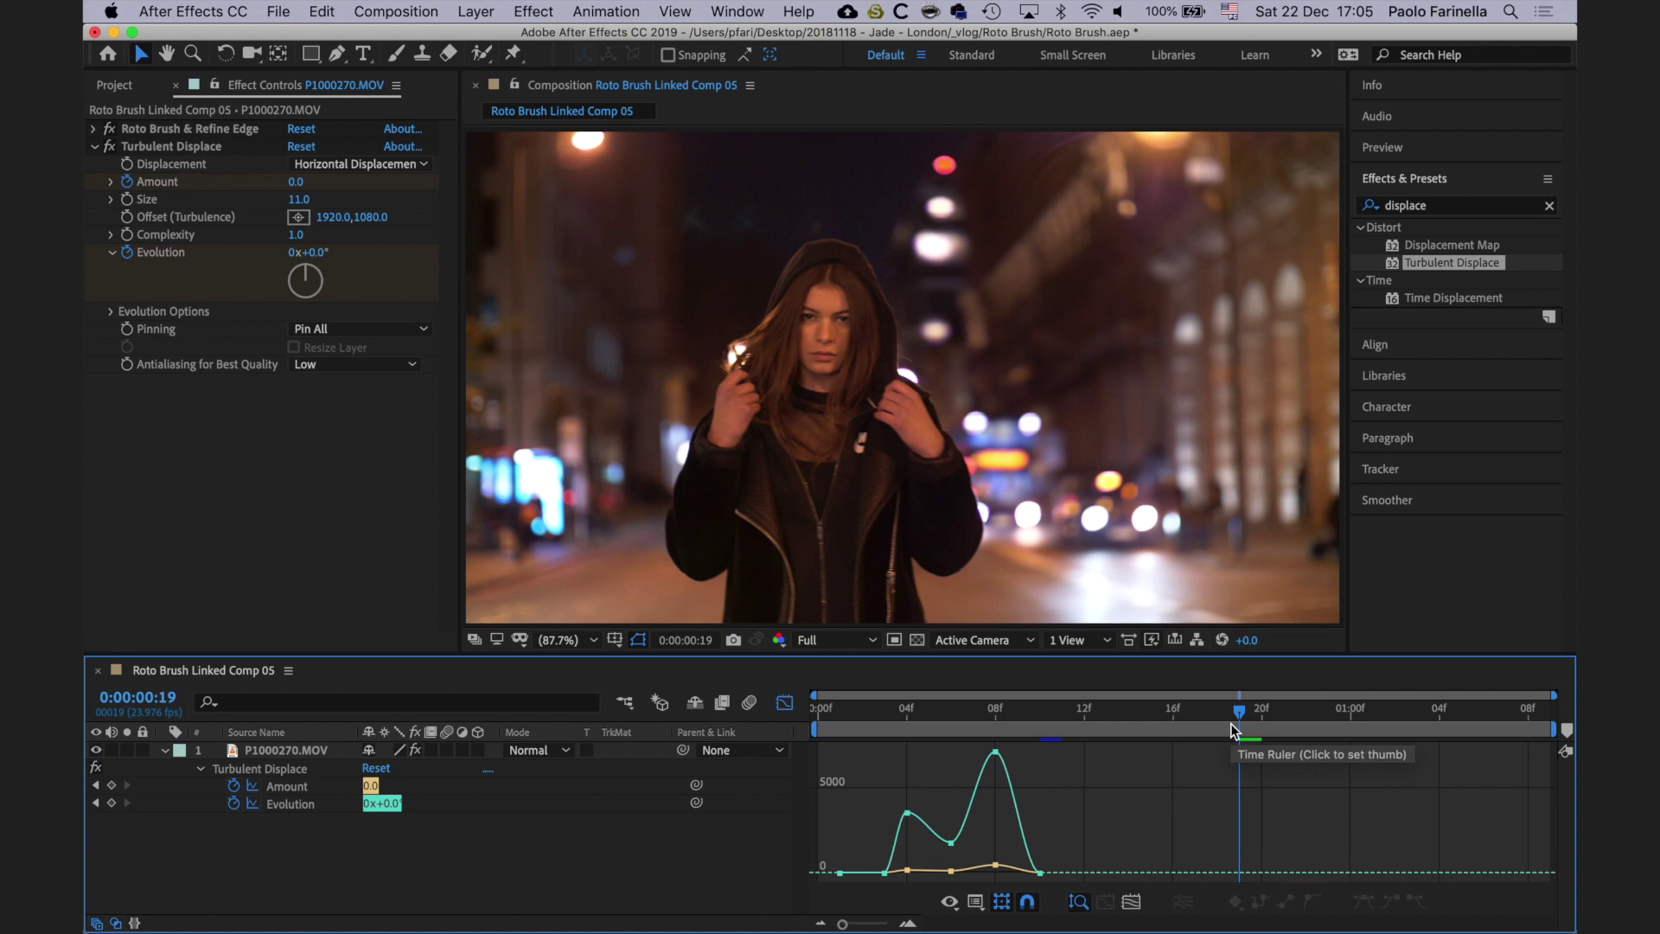
{"action": "key", "text": "space"}
{"action": "key", "text": "space"}
{"action": "left_click_drag", "start_coordinate": [815, 708], "coordinate": [926, 724]}
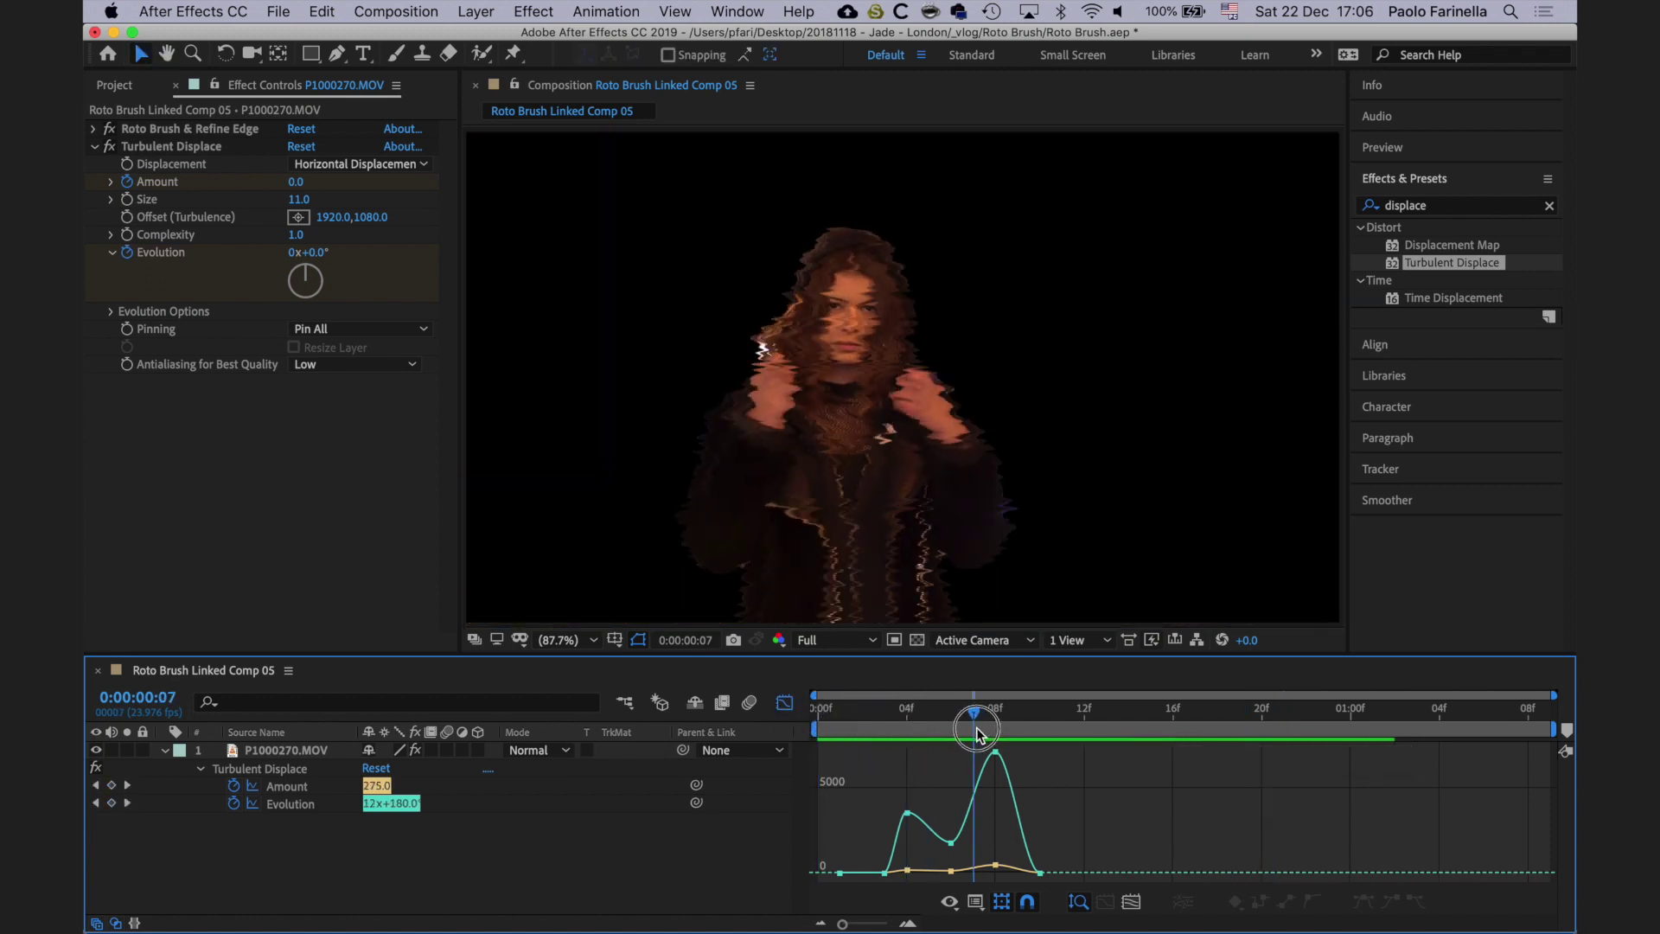
Step: Save the After Effects project and close it
{"action": "left_click", "coordinate": [277, 11]}
{"action": "left_click", "coordinate": [293, 185]}
{"action": "left_click", "coordinate": [287, 15]}
{"action": "left_click", "coordinate": [318, 168]}
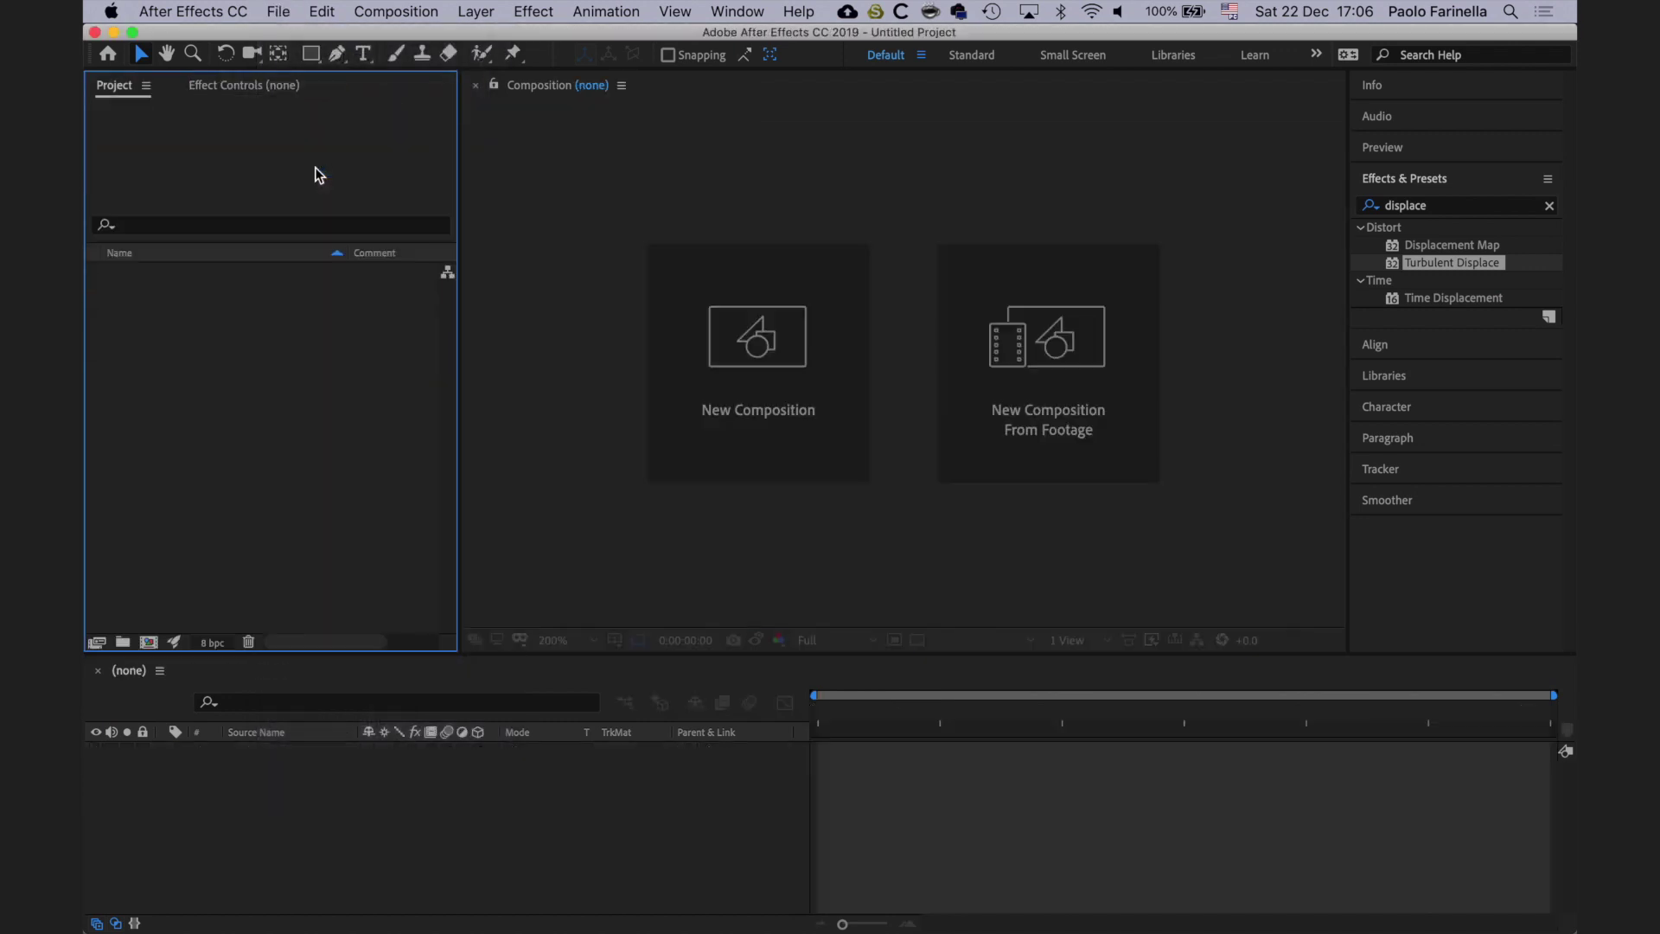
Step: In Premiere Pro, scale the roto-brushed comp clip on V2 to 104%
{"action": "key", "text": "super+Tab"}
{"action": "key", "text": "super+Tab"}
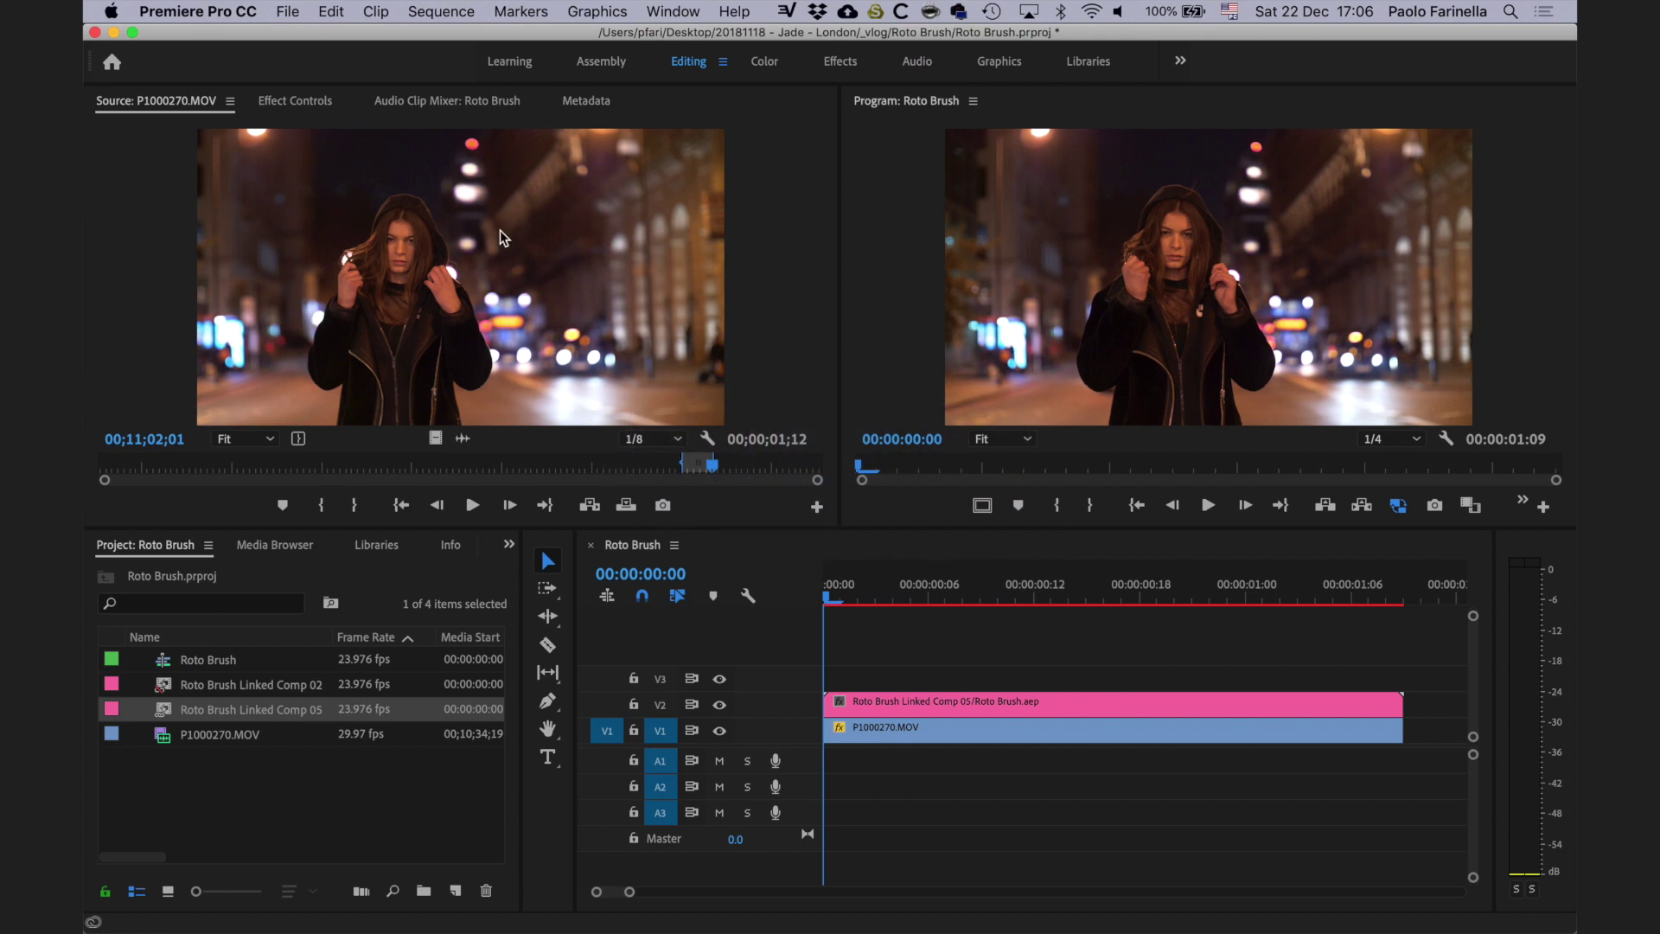
{"action": "left_click", "coordinate": [914, 702]}
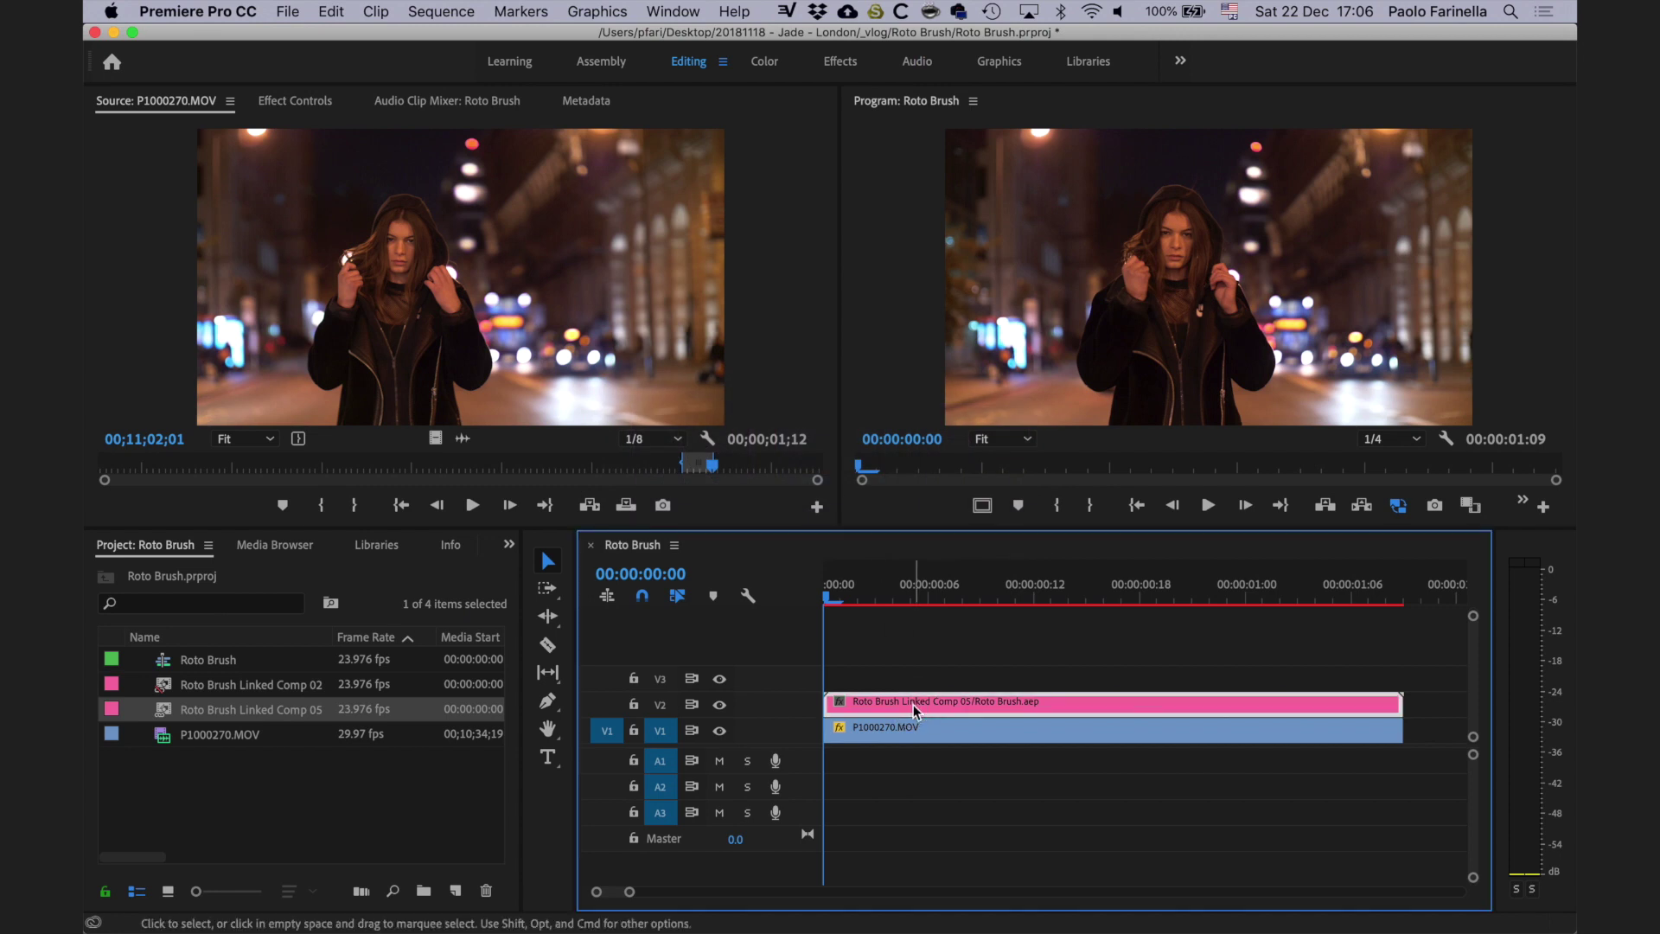
{"action": "left_click", "coordinate": [721, 733]}
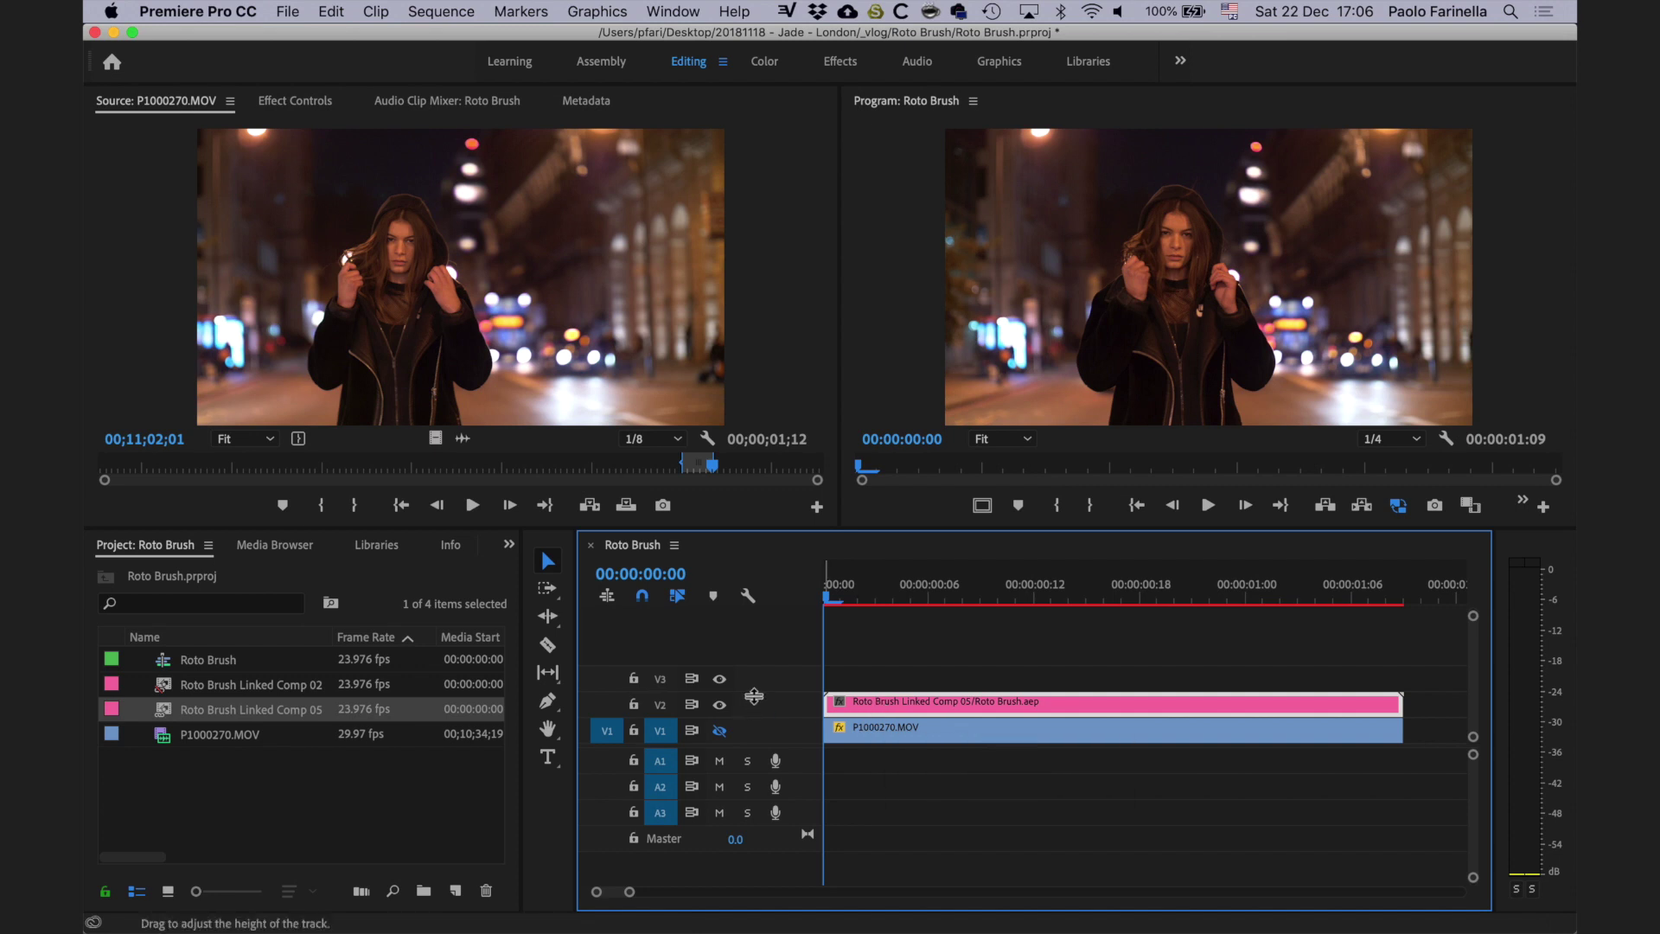
{"action": "left_click", "coordinate": [783, 701]}
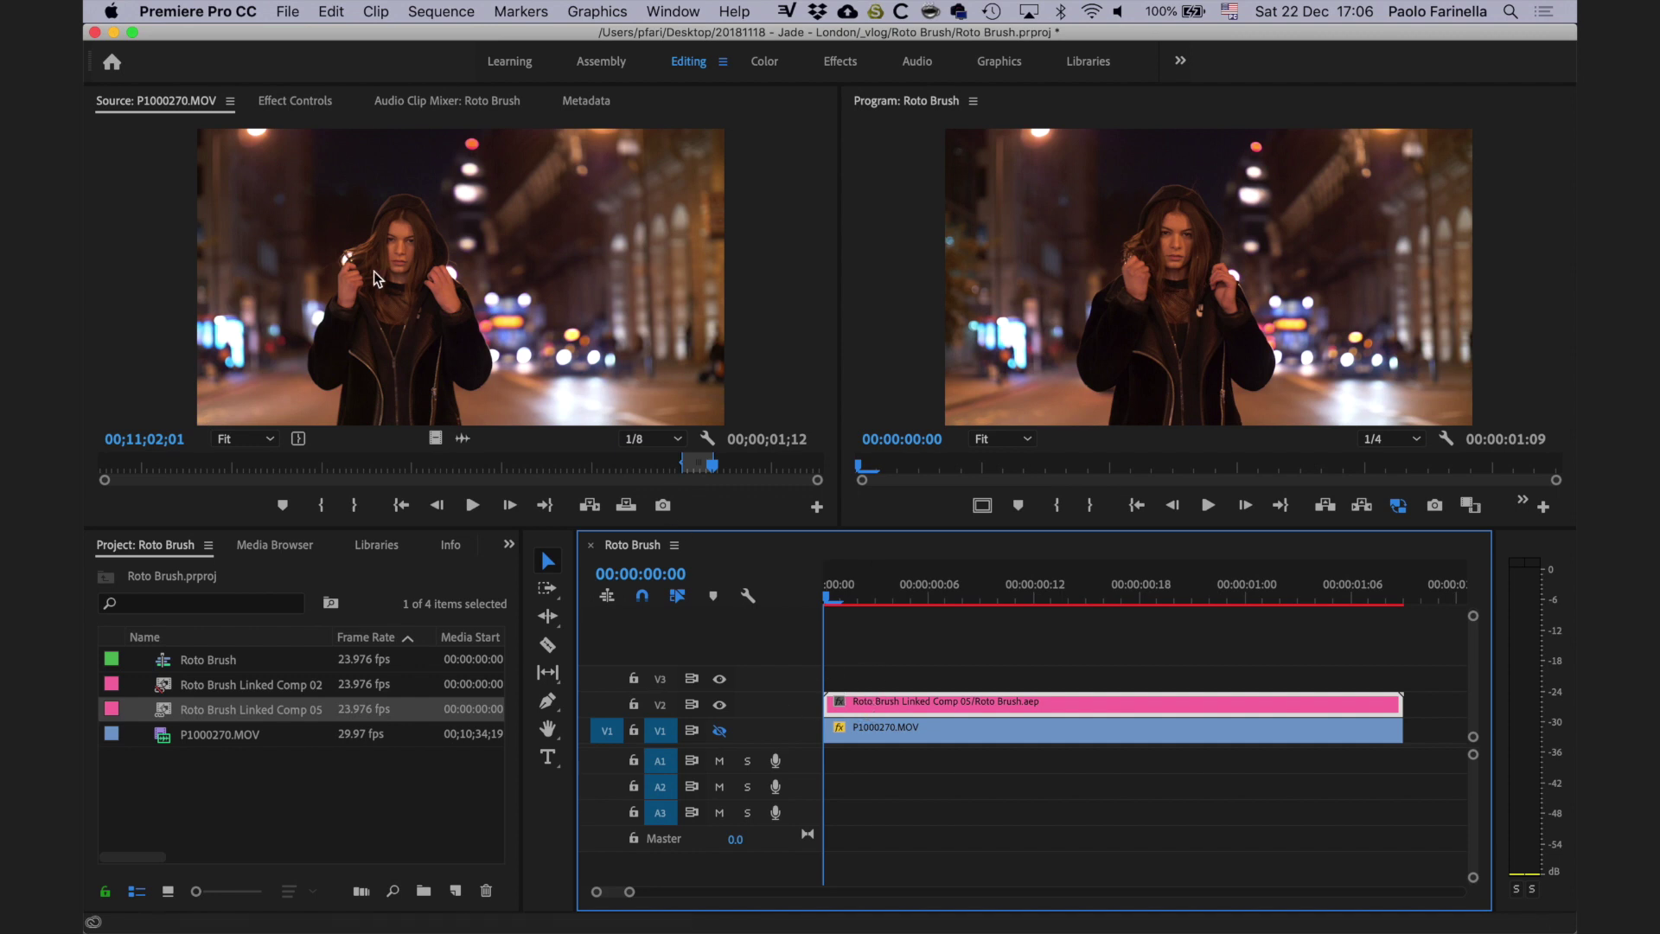
{"action": "left_click", "coordinate": [311, 104]}
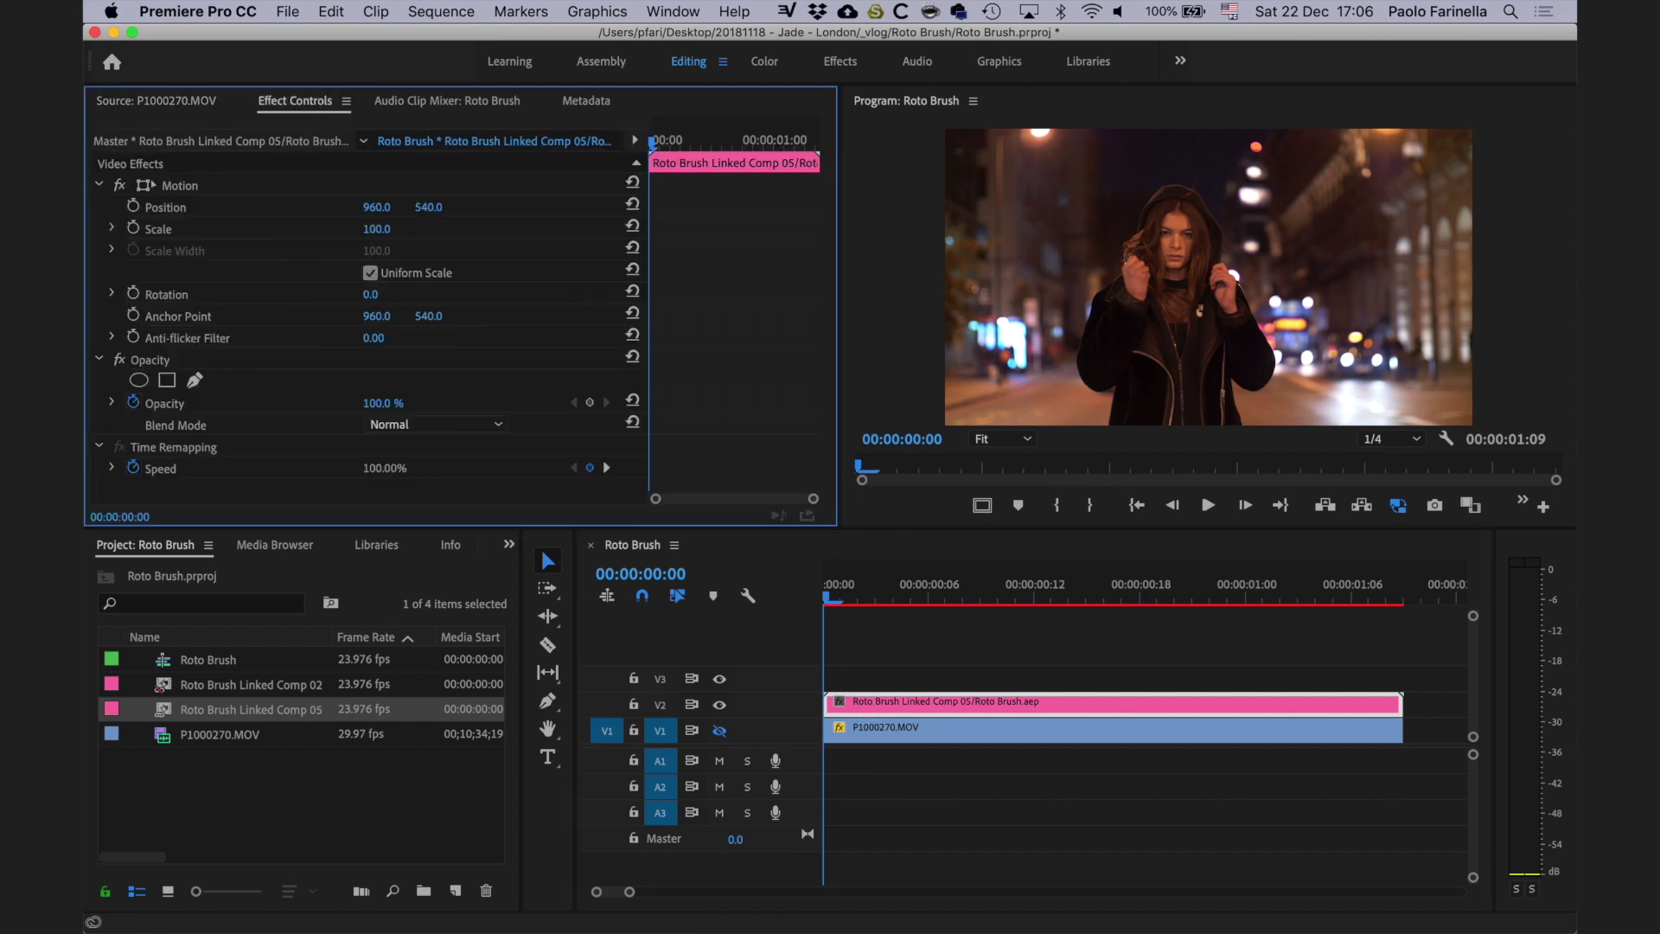
{"action": "left_click", "coordinate": [388, 227]}
{"action": "type", "text": "104"}
{"action": "key", "text": "Return"}
{"action": "left_click", "coordinate": [785, 719]}
{"action": "left_click", "coordinate": [719, 730]}
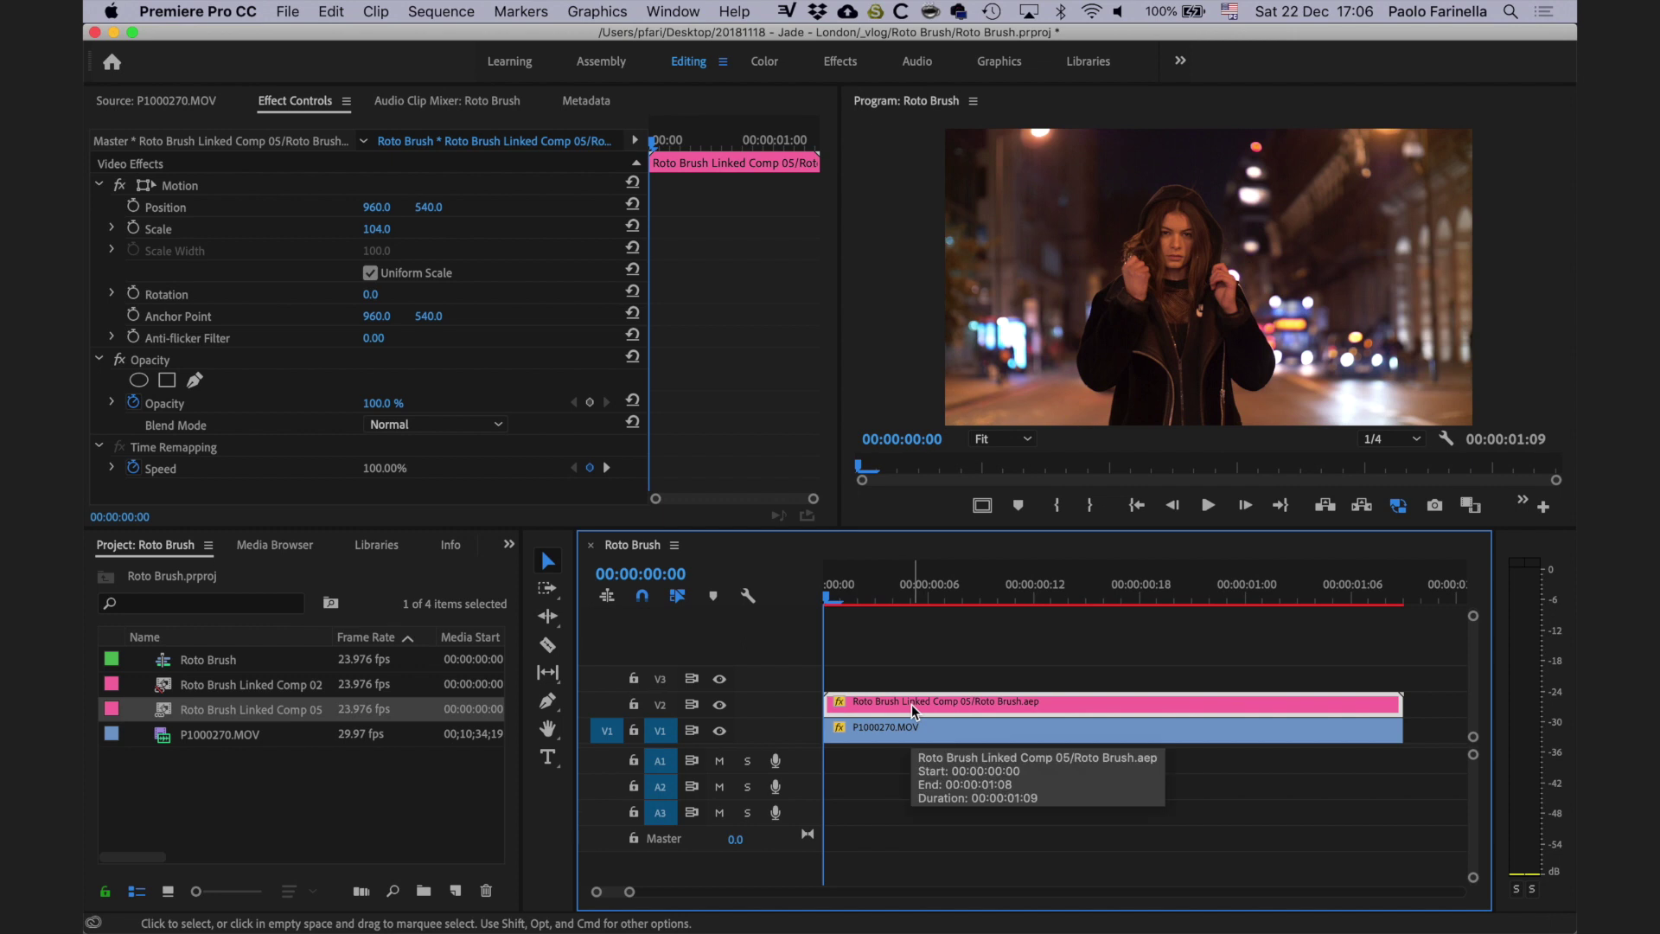
Step: Select both clips and render previews for the whole sequence
{"action": "left_click_drag", "start_coordinate": [889, 678], "coordinate": [942, 770]}
{"action": "left_click", "coordinate": [605, 12]}
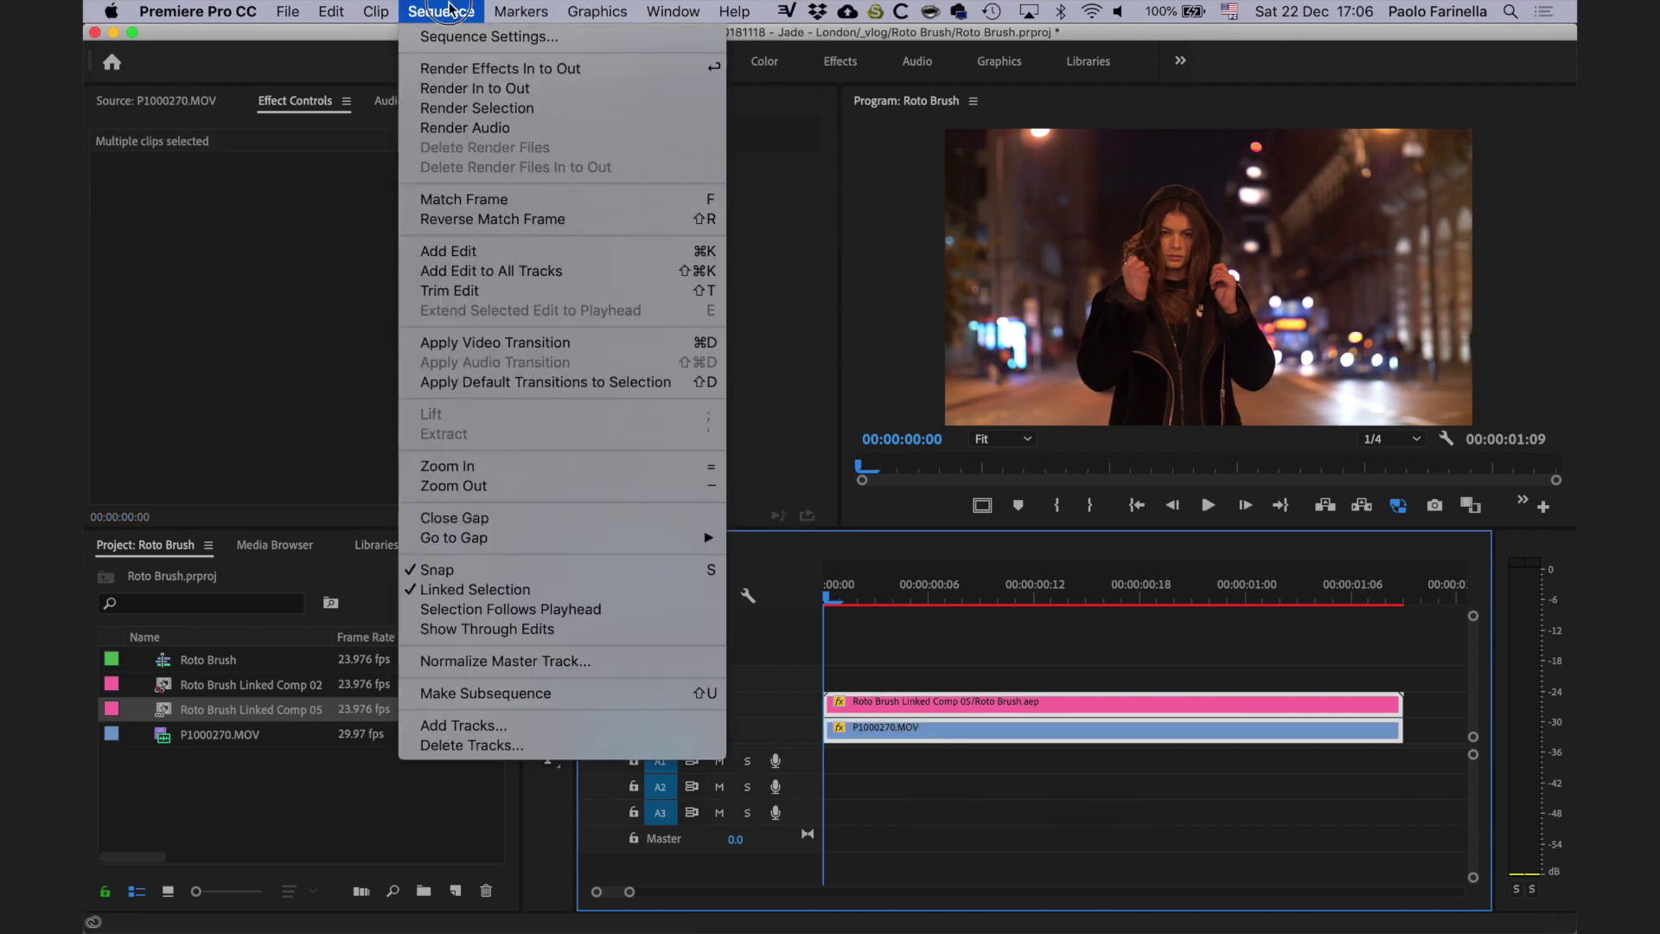
{"action": "left_click", "coordinate": [476, 95]}
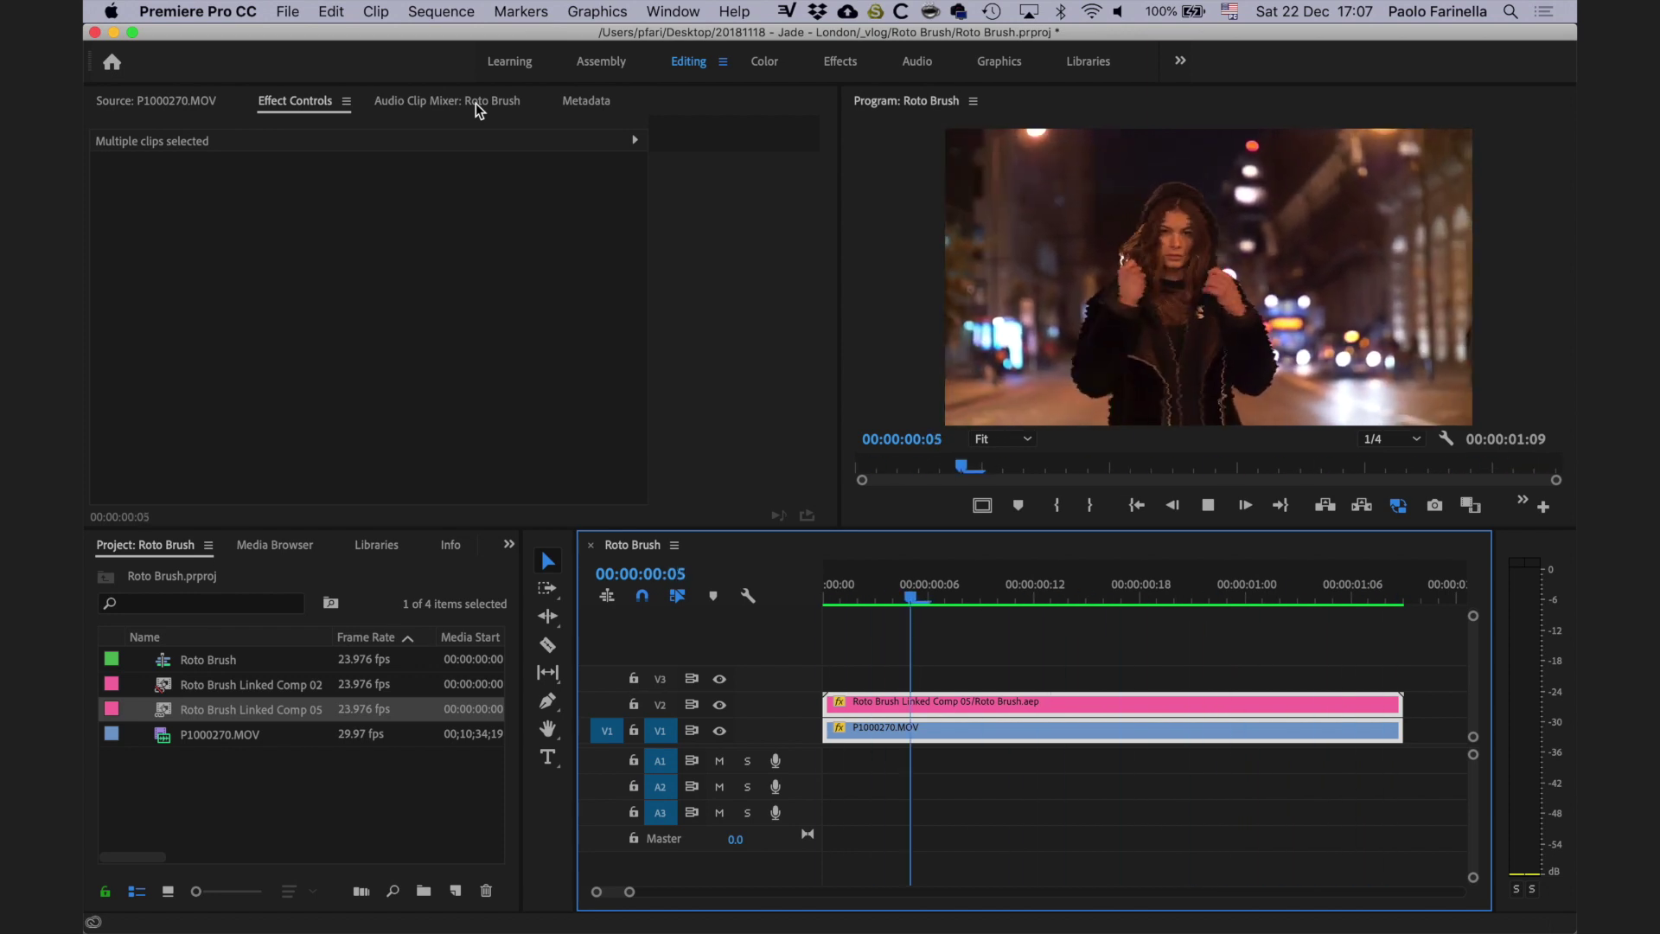
{"action": "key", "text": "space"}
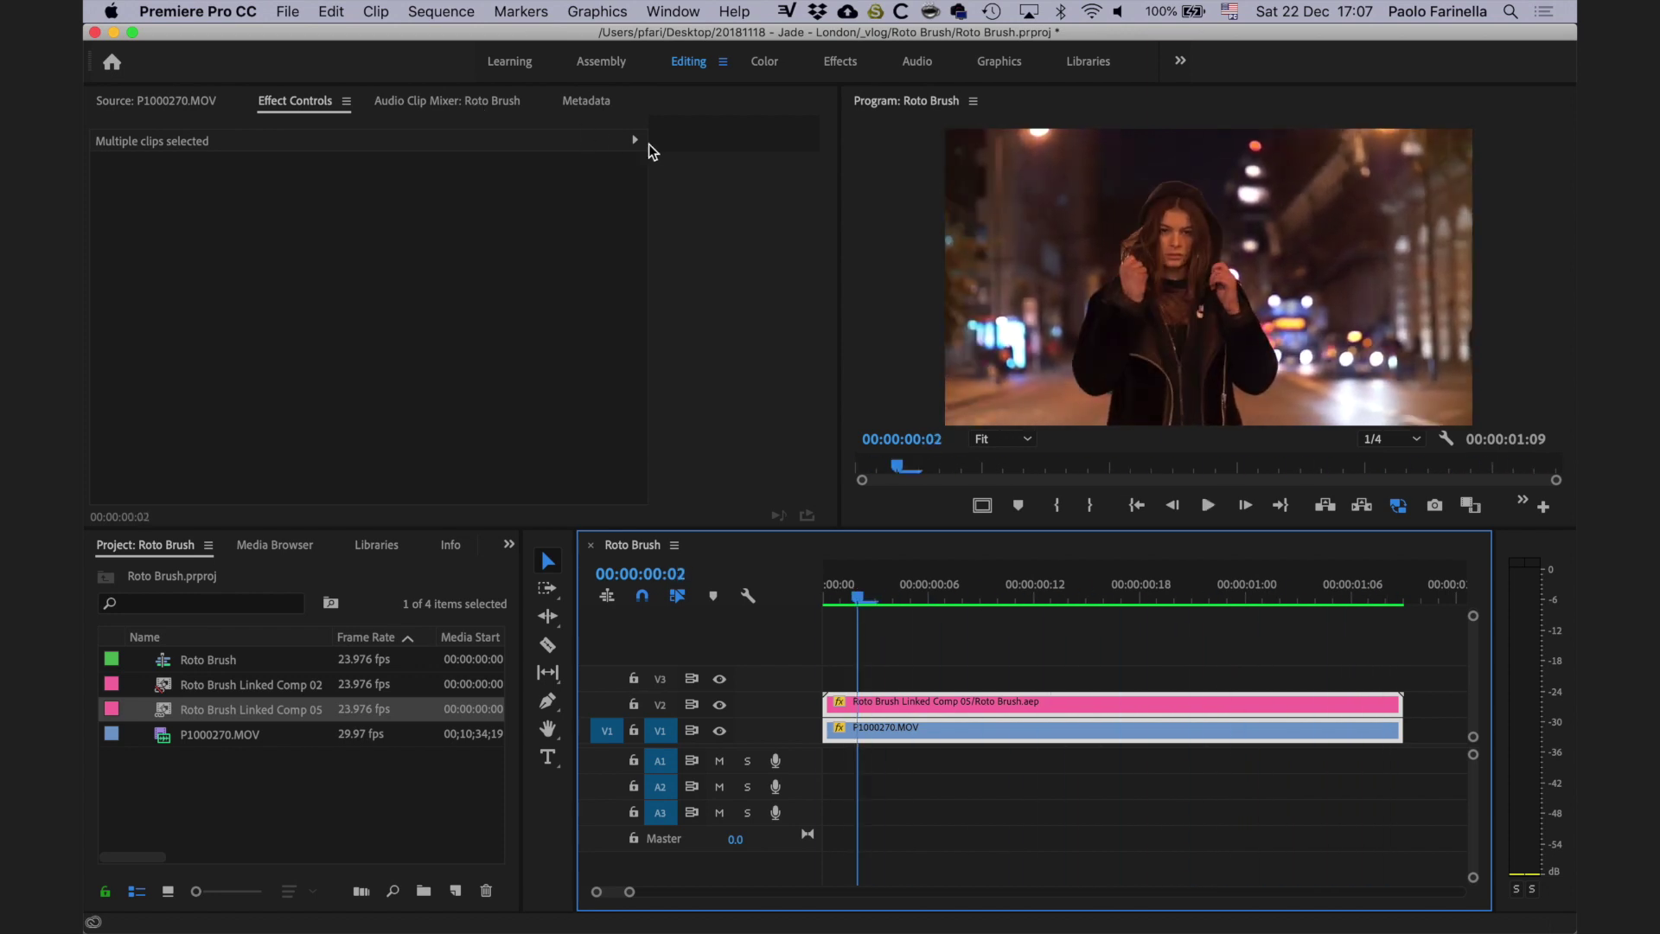
Step: Nest both clips into a sequence named 'Roto Brush Nested'
{"action": "right_click", "coordinate": [900, 704]}
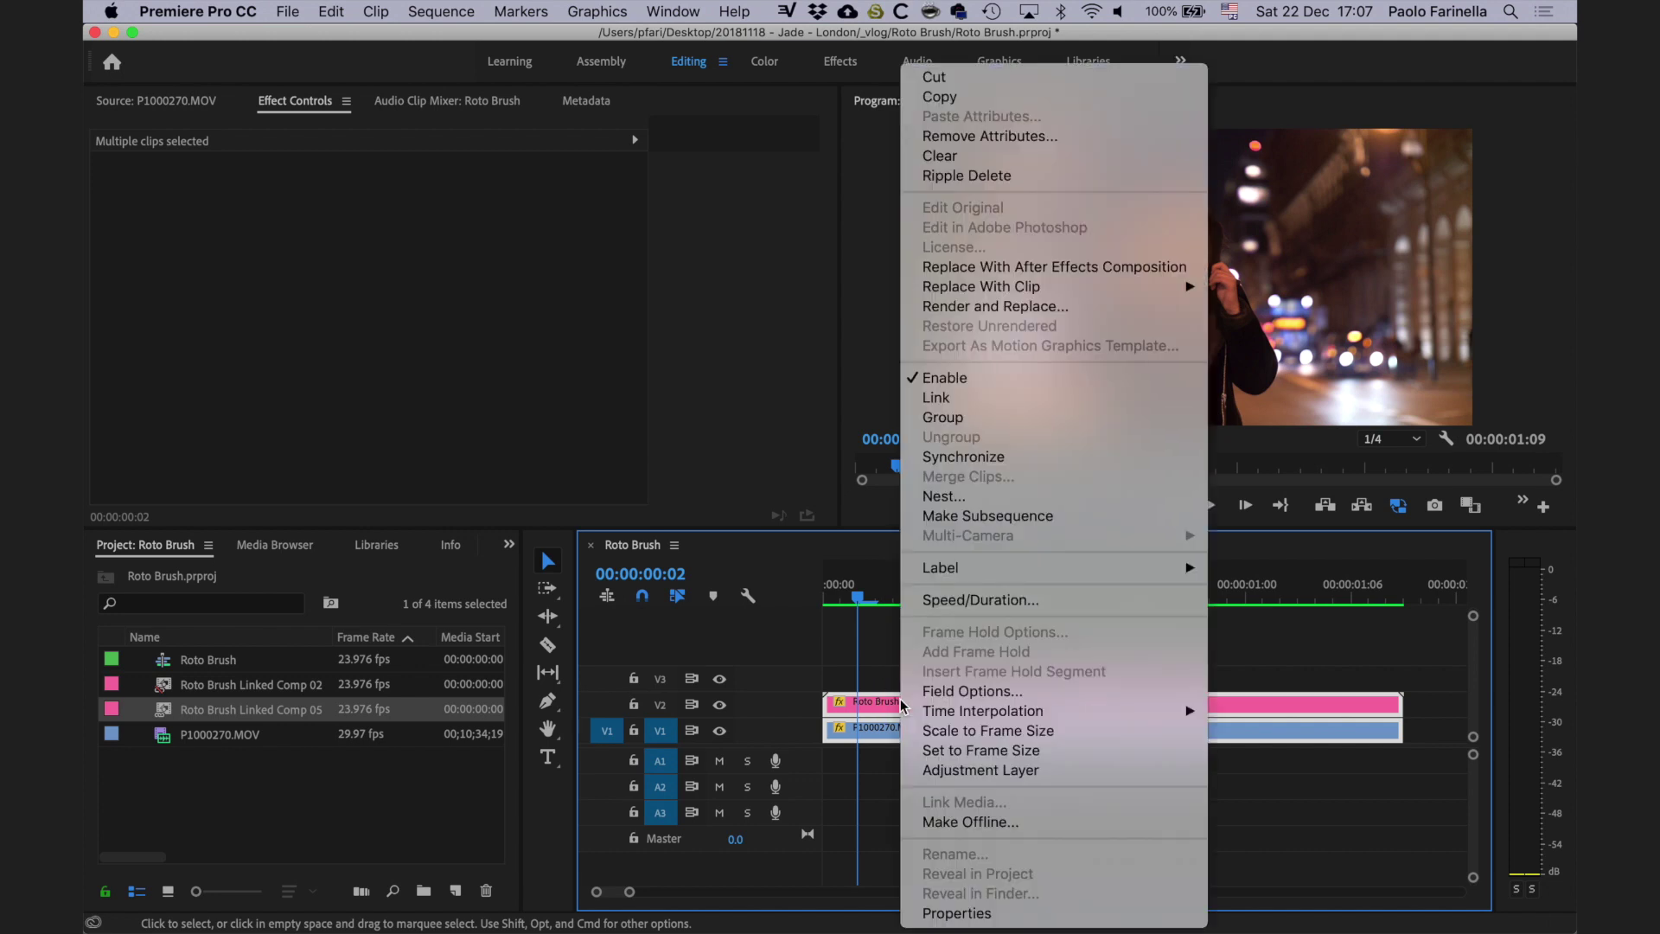
{"action": "left_click", "coordinate": [975, 496]}
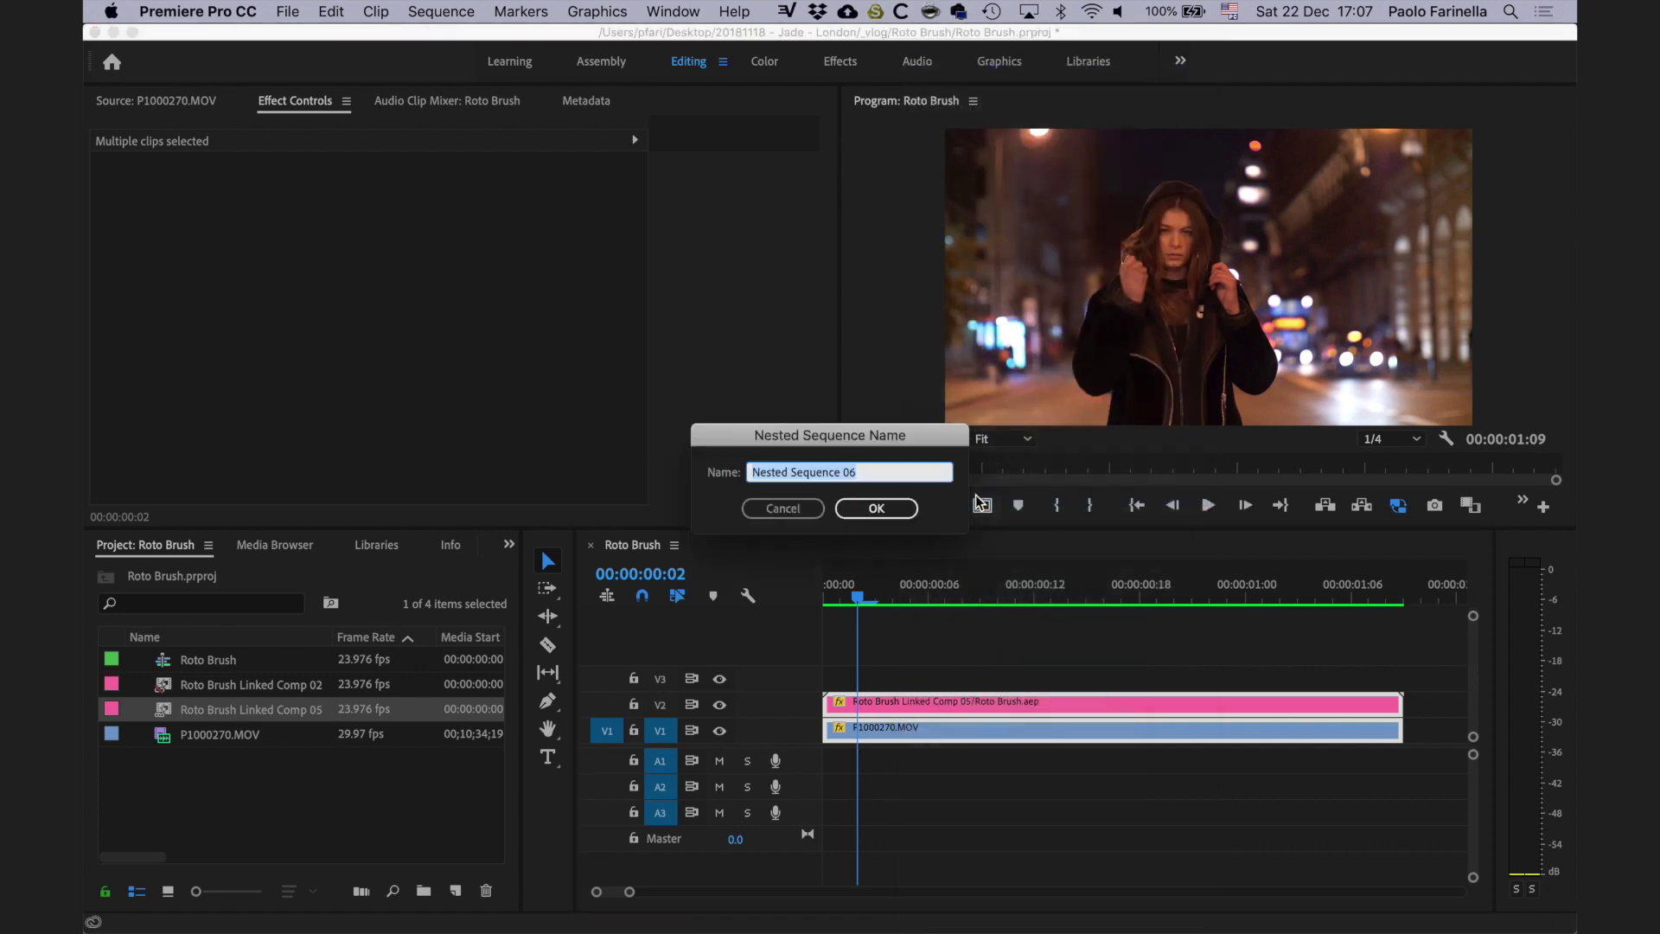
{"action": "type", "text": "Roto Brush Ne"}
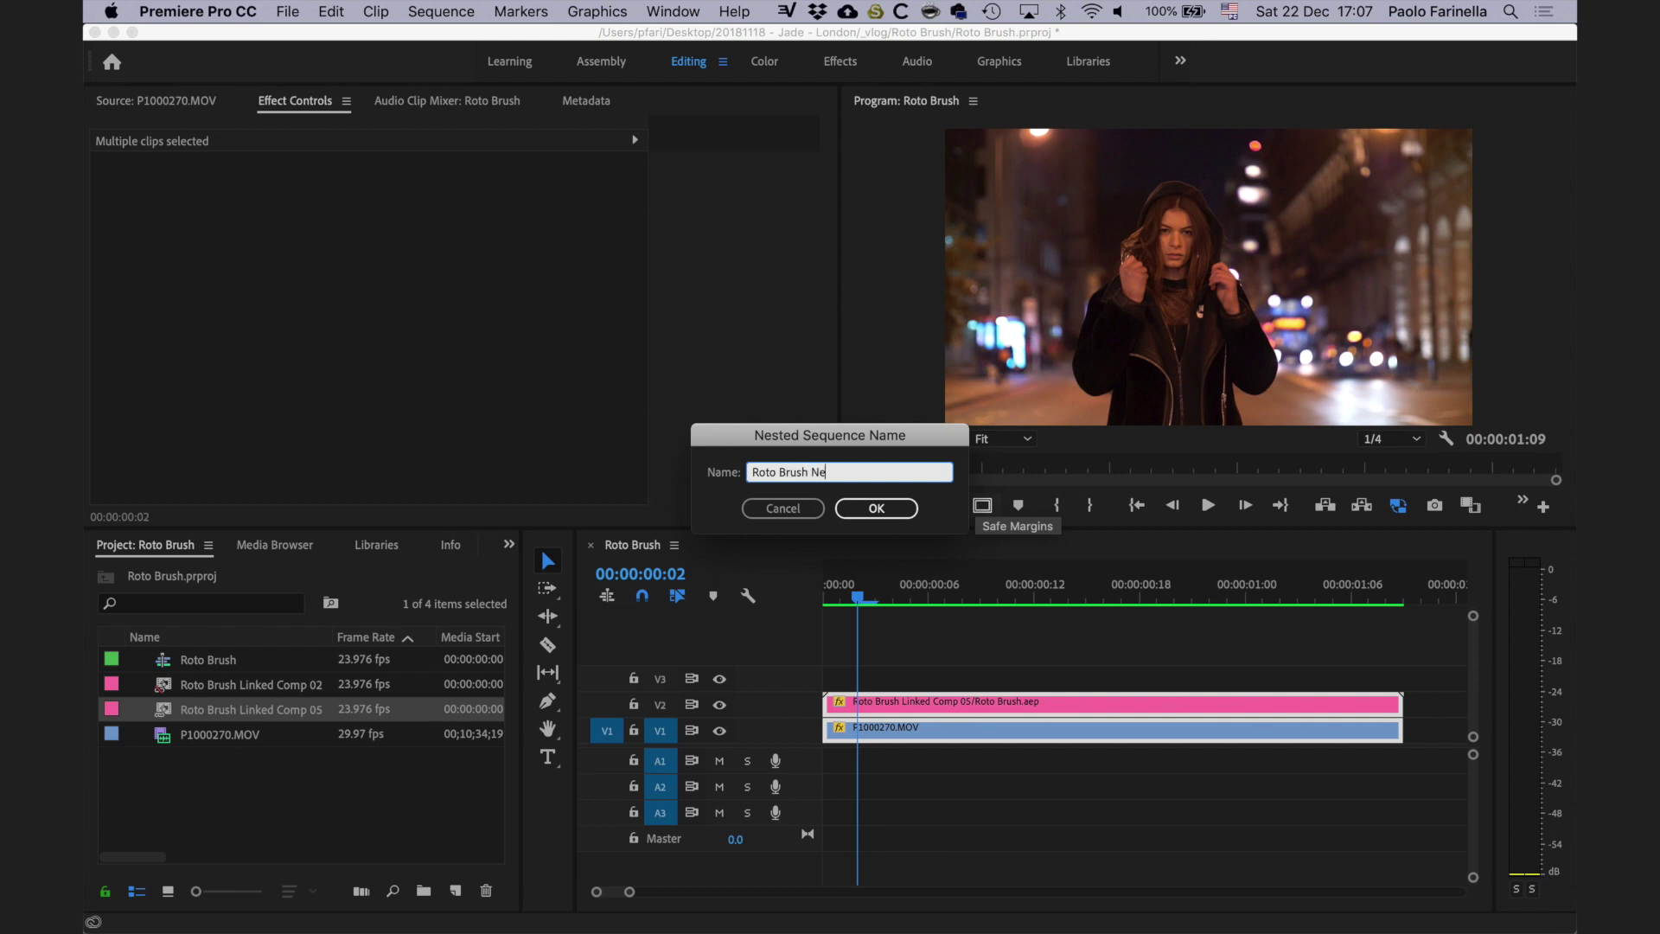
{"action": "type", "text": "sted"}
{"action": "key", "text": "Return"}
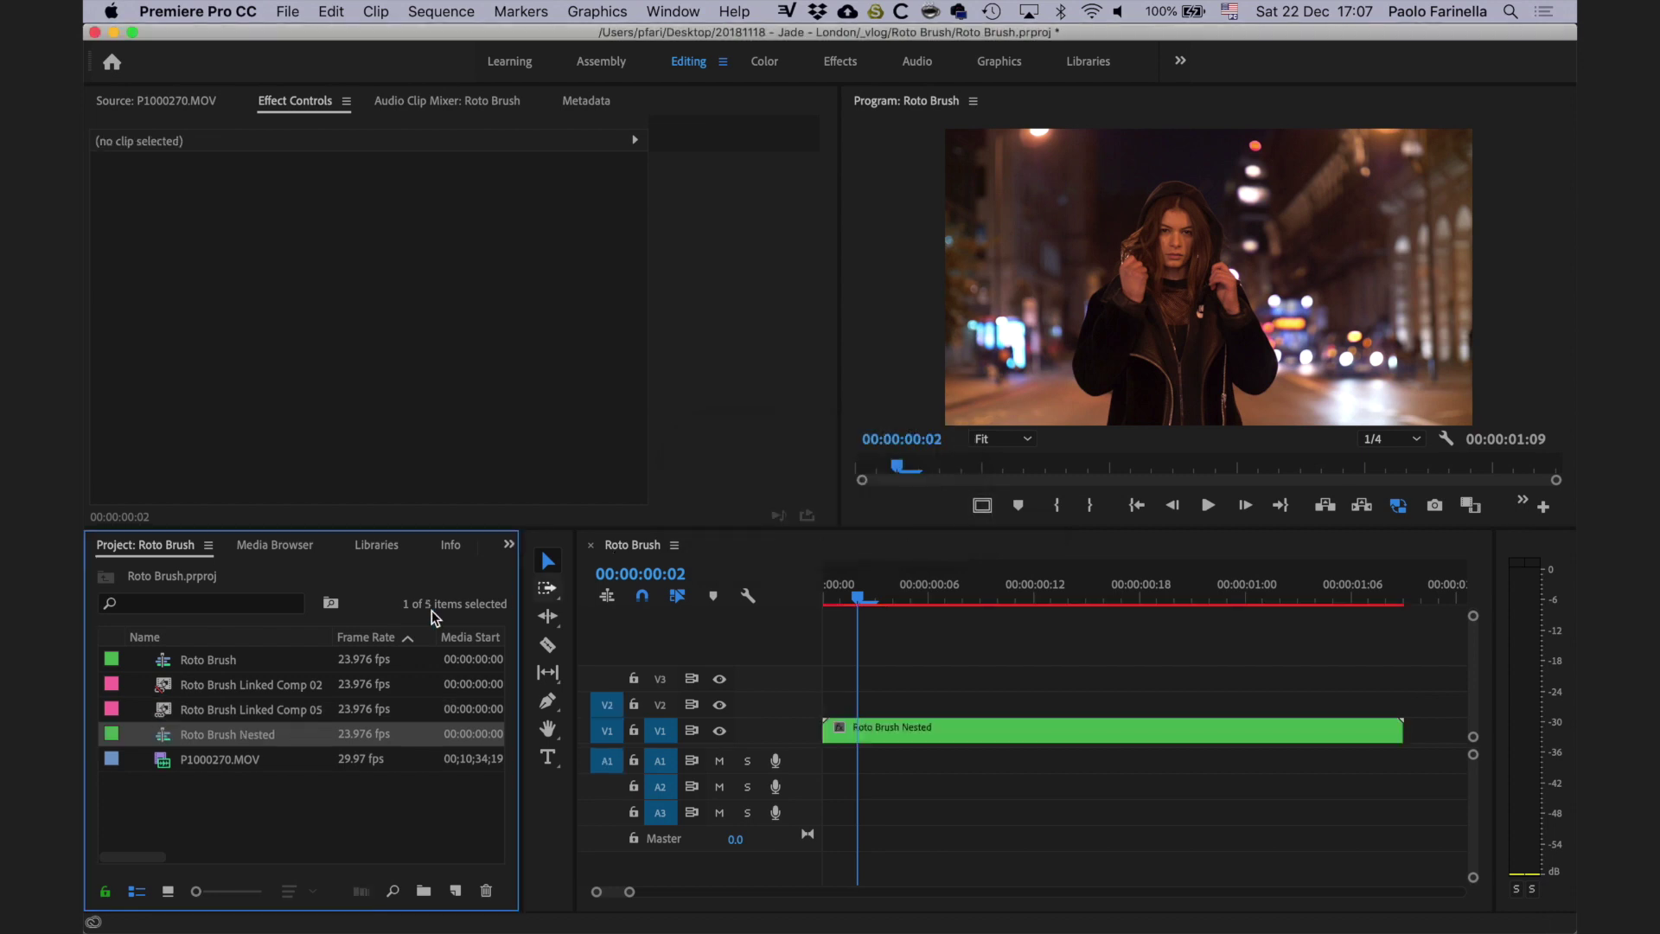
Step: Search the Effects panel for 'auto' and apply AutoWhiteBalance to the nested clip
{"action": "left_click", "coordinate": [508, 544]}
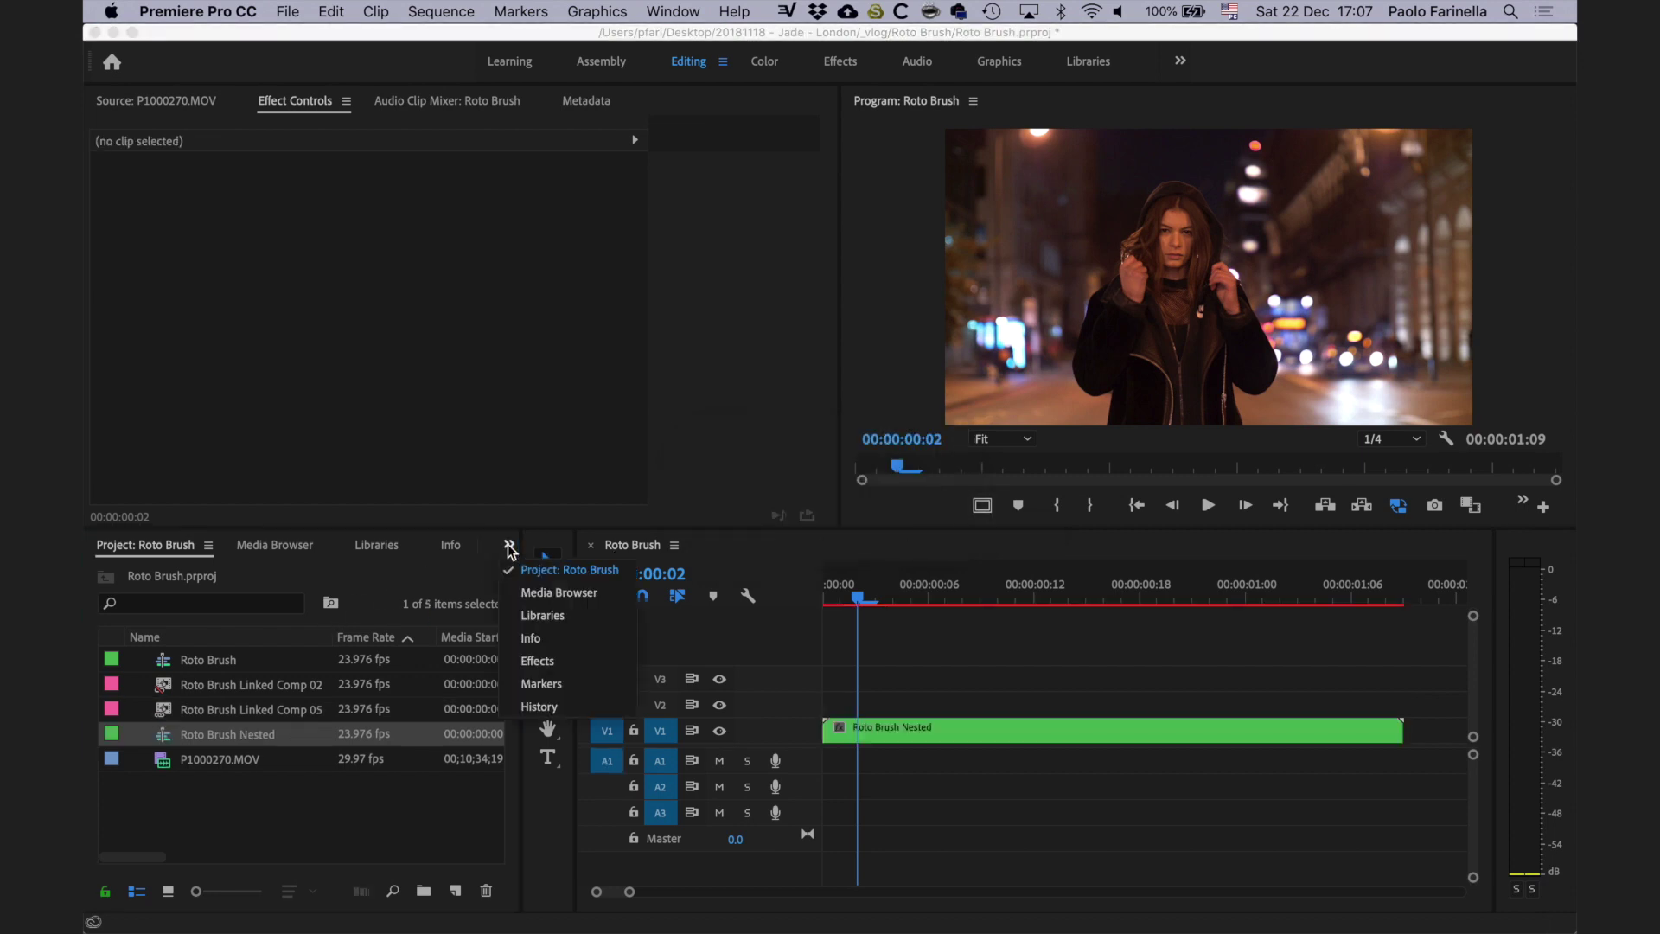
{"action": "left_click", "coordinate": [563, 651]}
{"action": "left_click", "coordinate": [219, 571]}
{"action": "type", "text": "auto"}
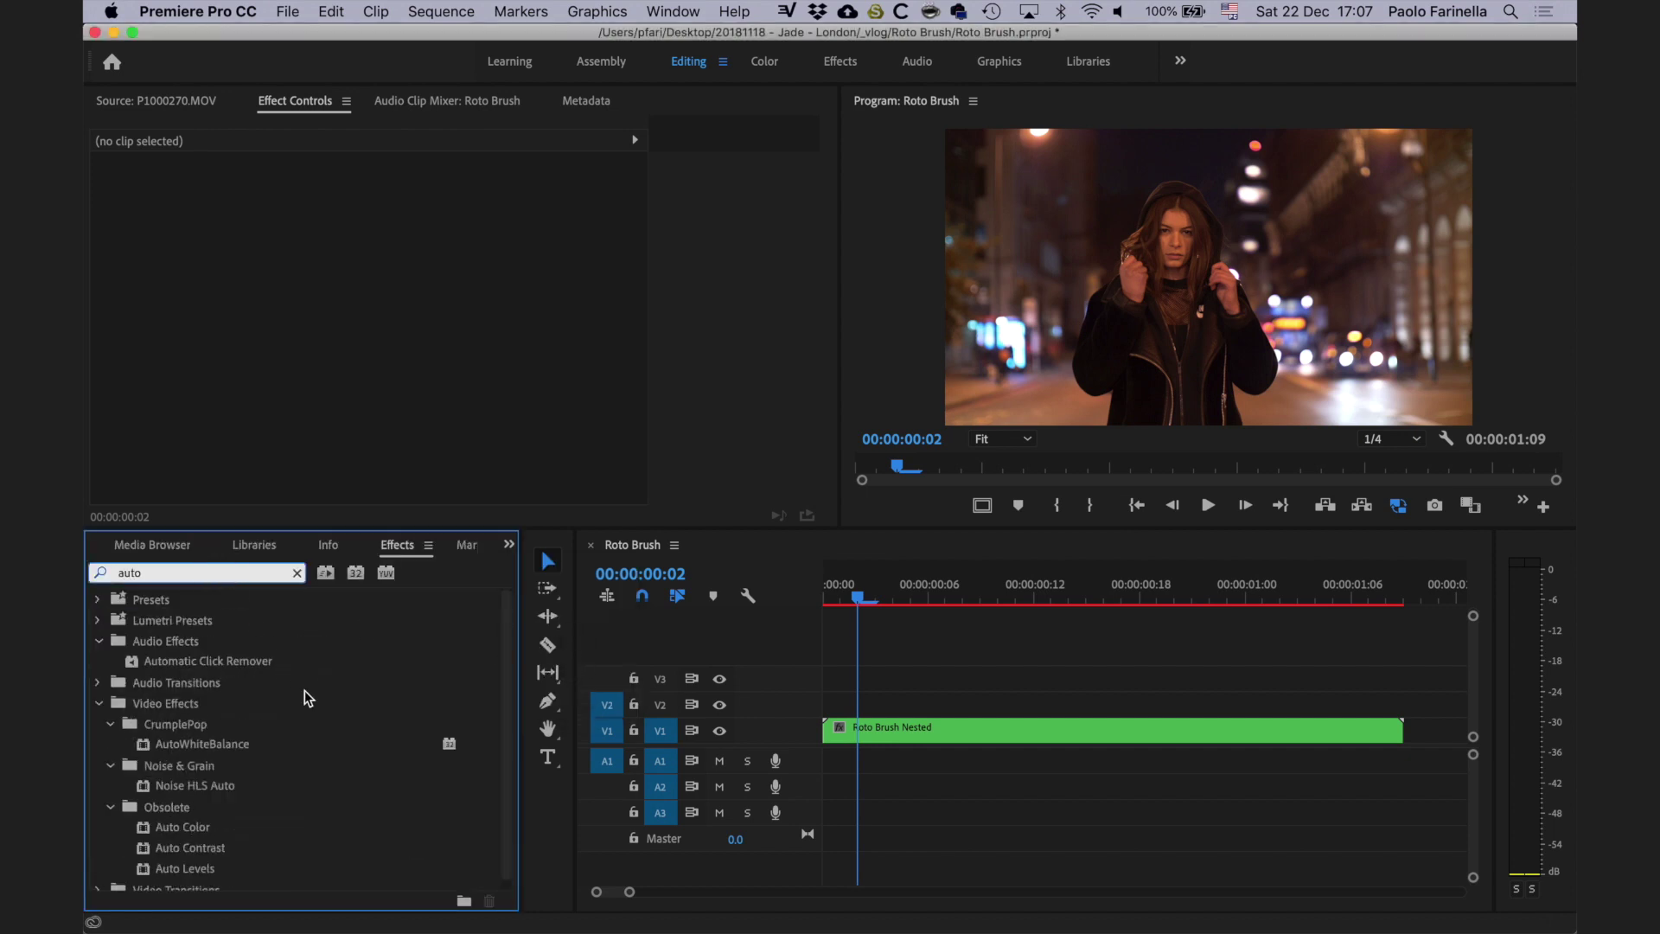
{"action": "mouse_move", "coordinate": [229, 744]}
{"action": "left_mouse_down"}
{"action": "mouse_move", "coordinate": [945, 703]}
{"action": "mouse_move", "coordinate": [944, 733]}
{"action": "left_mouse_up"}
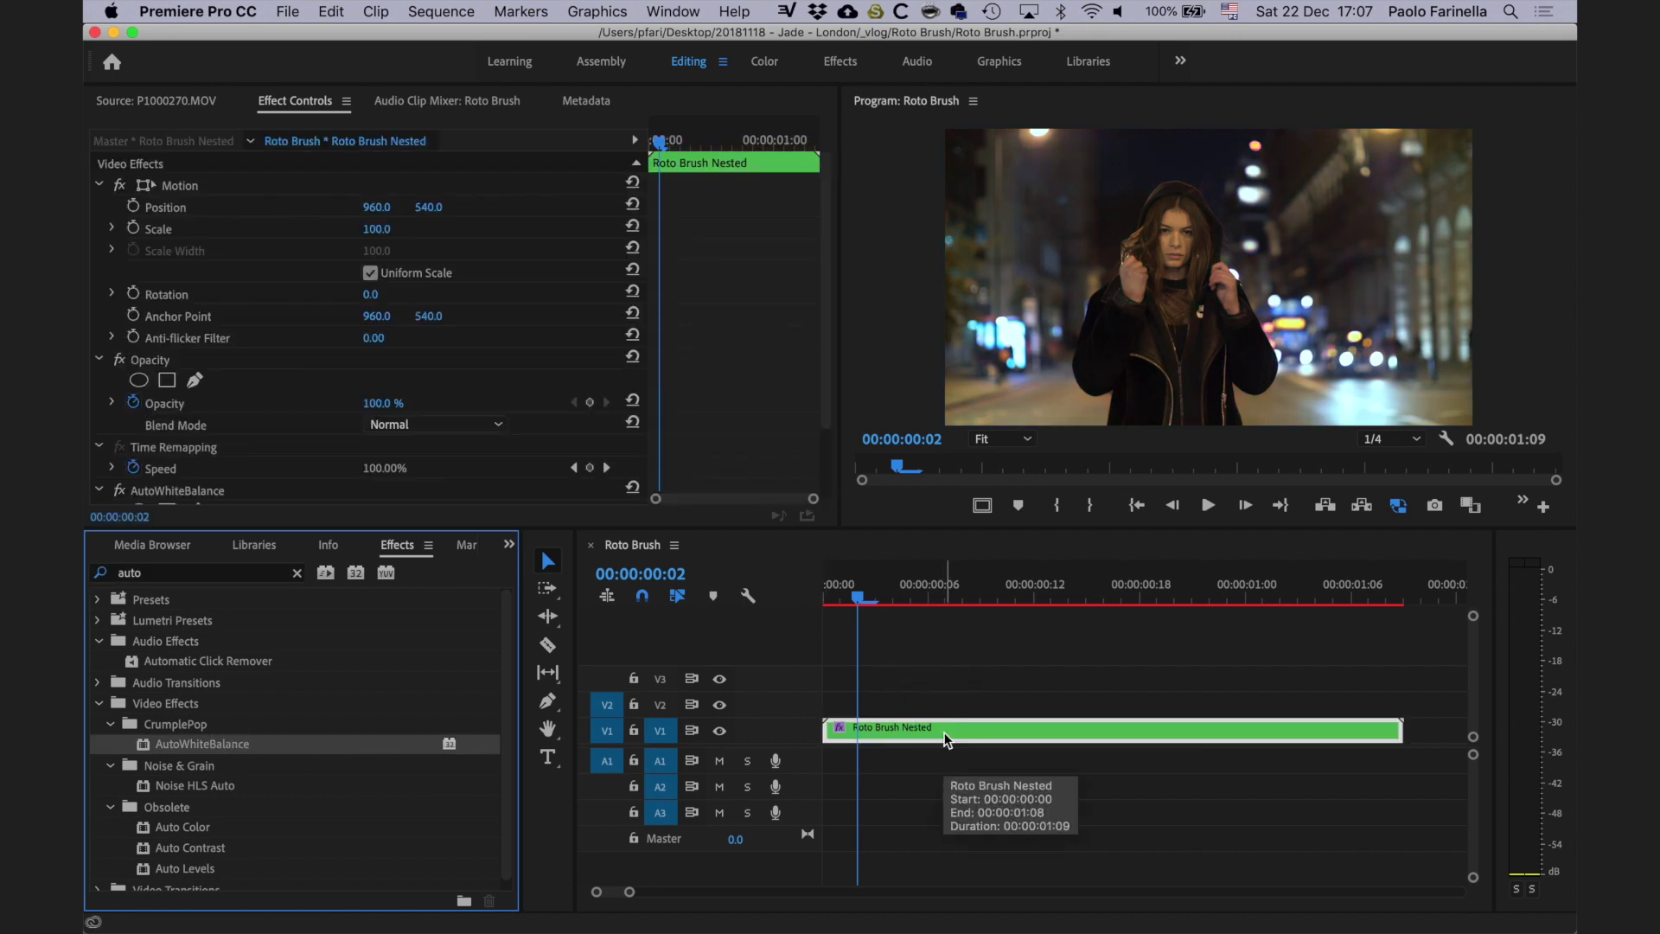
Step: Inside Roto Brush Nested, apply Lumetri Color to P1000270.MOV and check the cutout track
{"action": "double_click", "coordinate": [944, 733]}
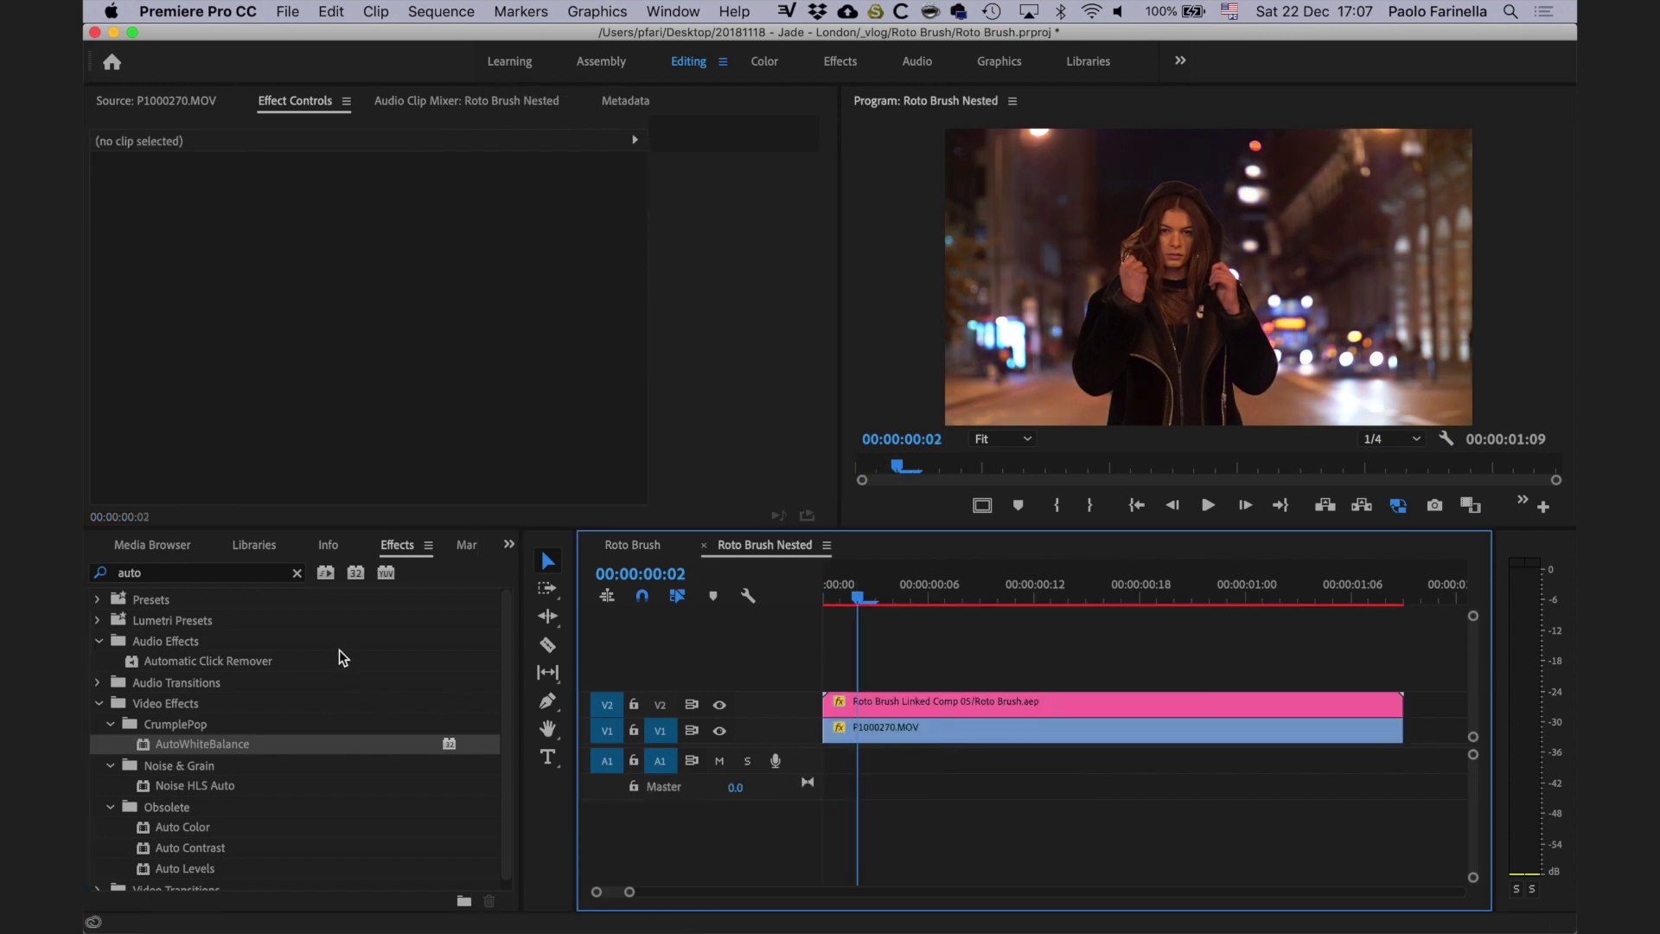
{"action": "double_click", "coordinate": [259, 572]}
{"action": "type", "text": "lumetr"}
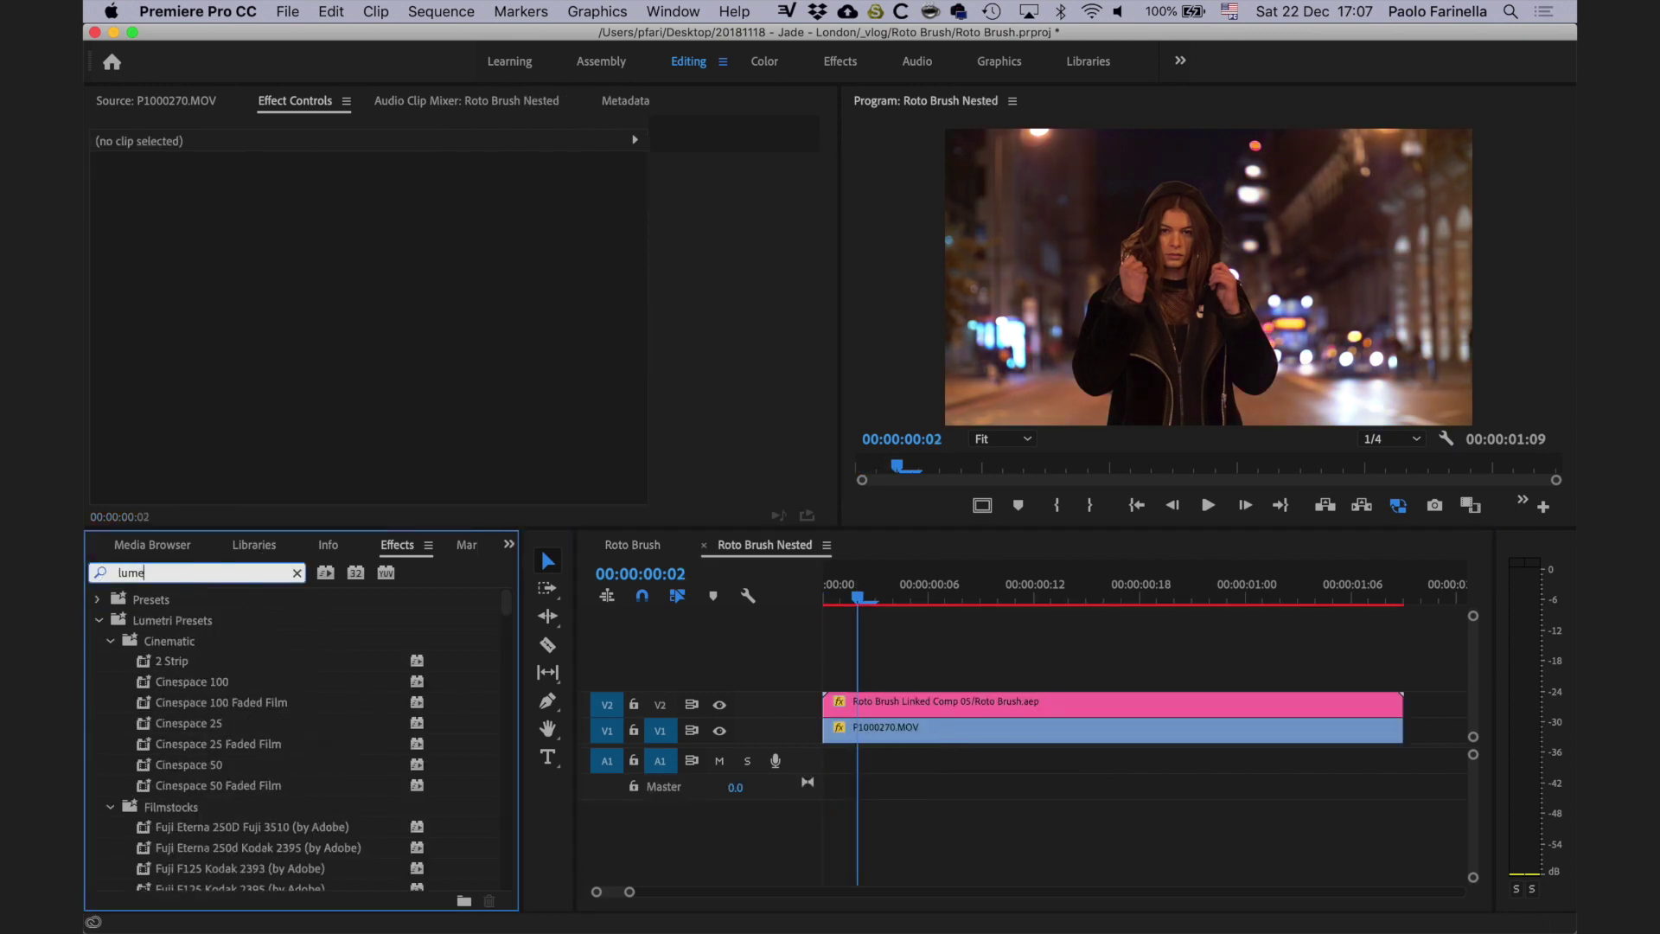
{"action": "left_click", "coordinate": [98, 620]}
{"action": "left_click_drag", "start_coordinate": [176, 729], "coordinate": [962, 737]}
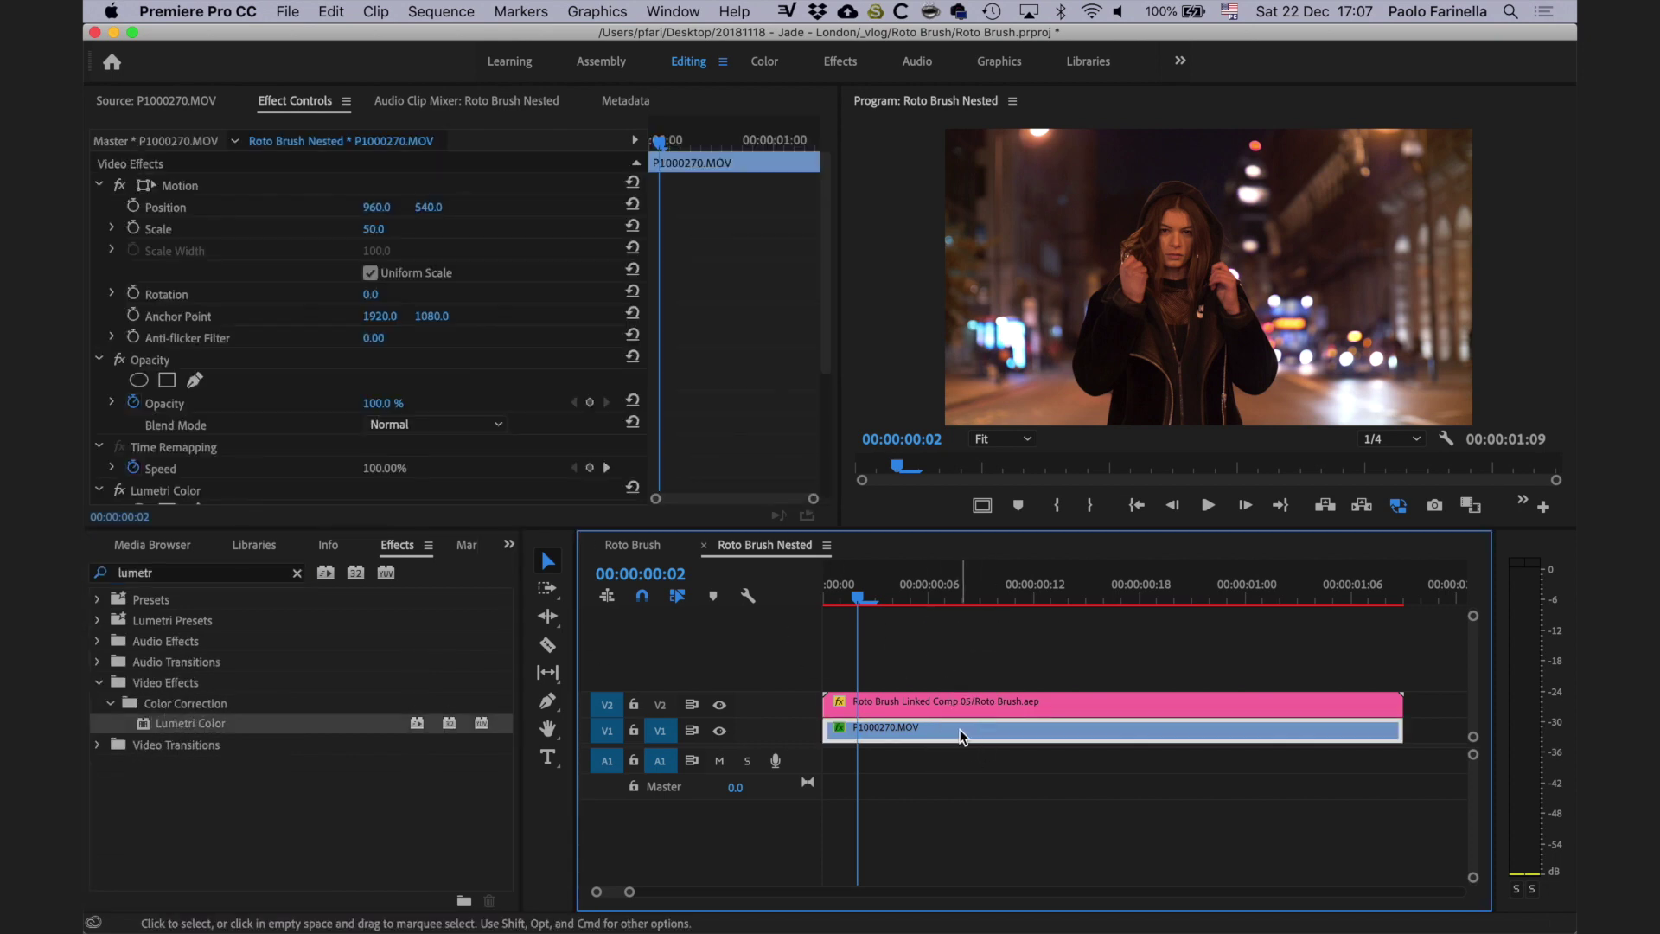
{"action": "left_click", "coordinate": [719, 704]}
{"action": "left_click", "coordinate": [719, 731]}
{"action": "left_click", "coordinate": [719, 731]}
Step: Set Lumetri Exposure to -1.2, Blacks to -11.3 and Highlights to 10.4
{"action": "scroll", "coordinate": [264, 278], "scroll_direction": "down", "scroll_amount": 5}
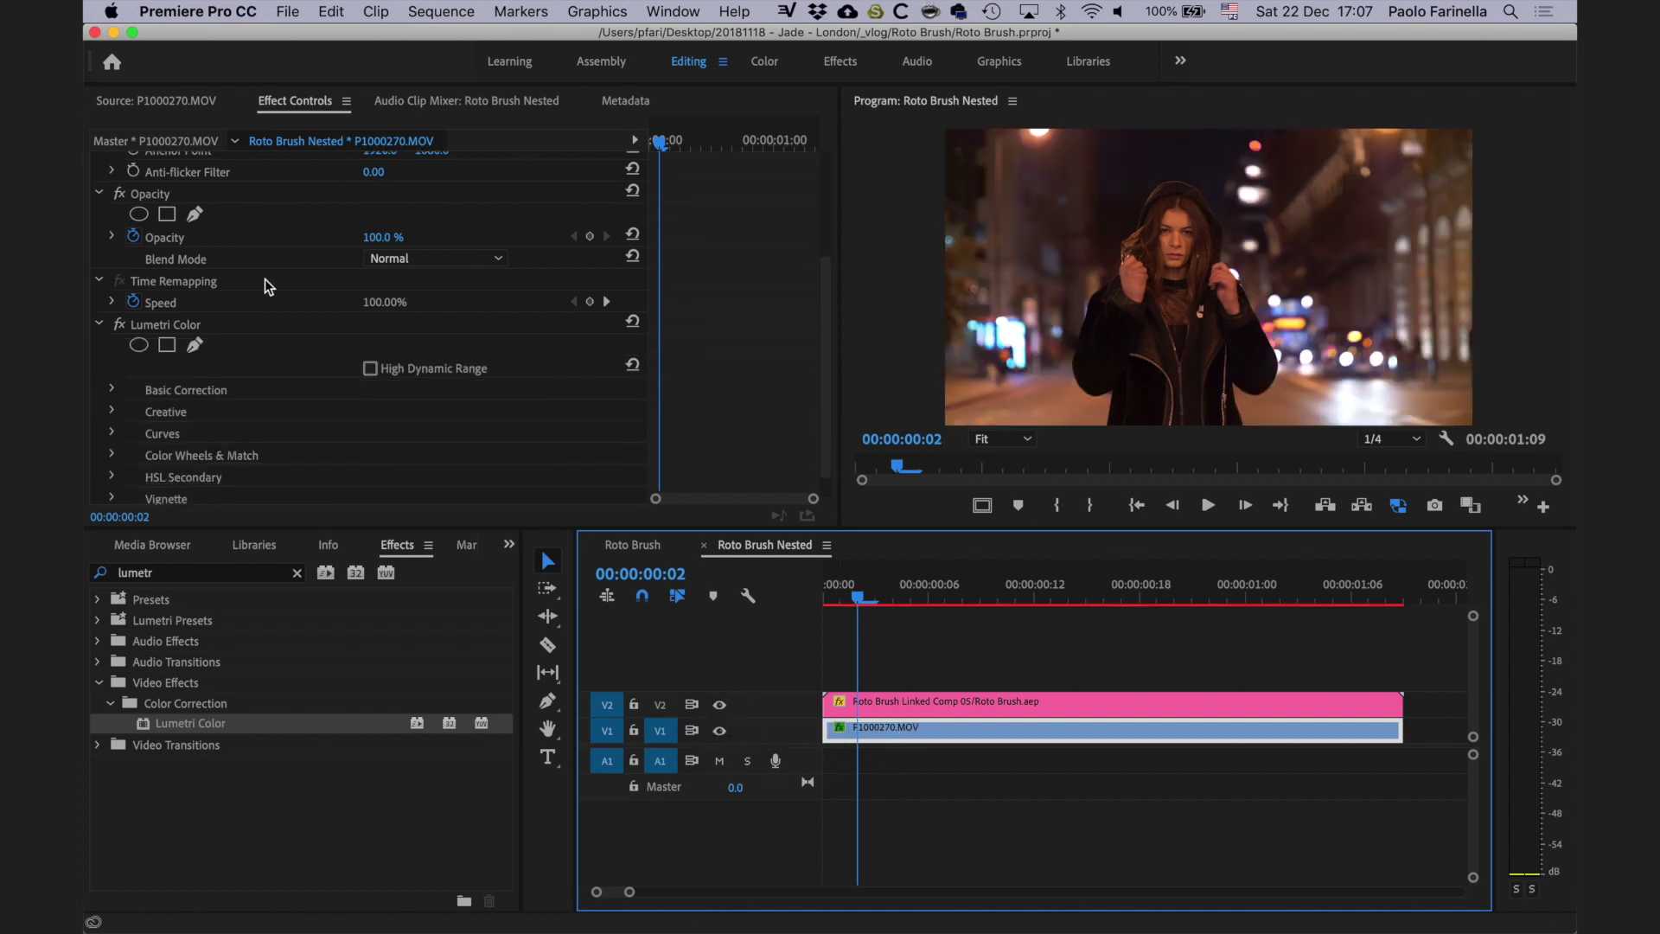
{"action": "left_click", "coordinate": [114, 362]}
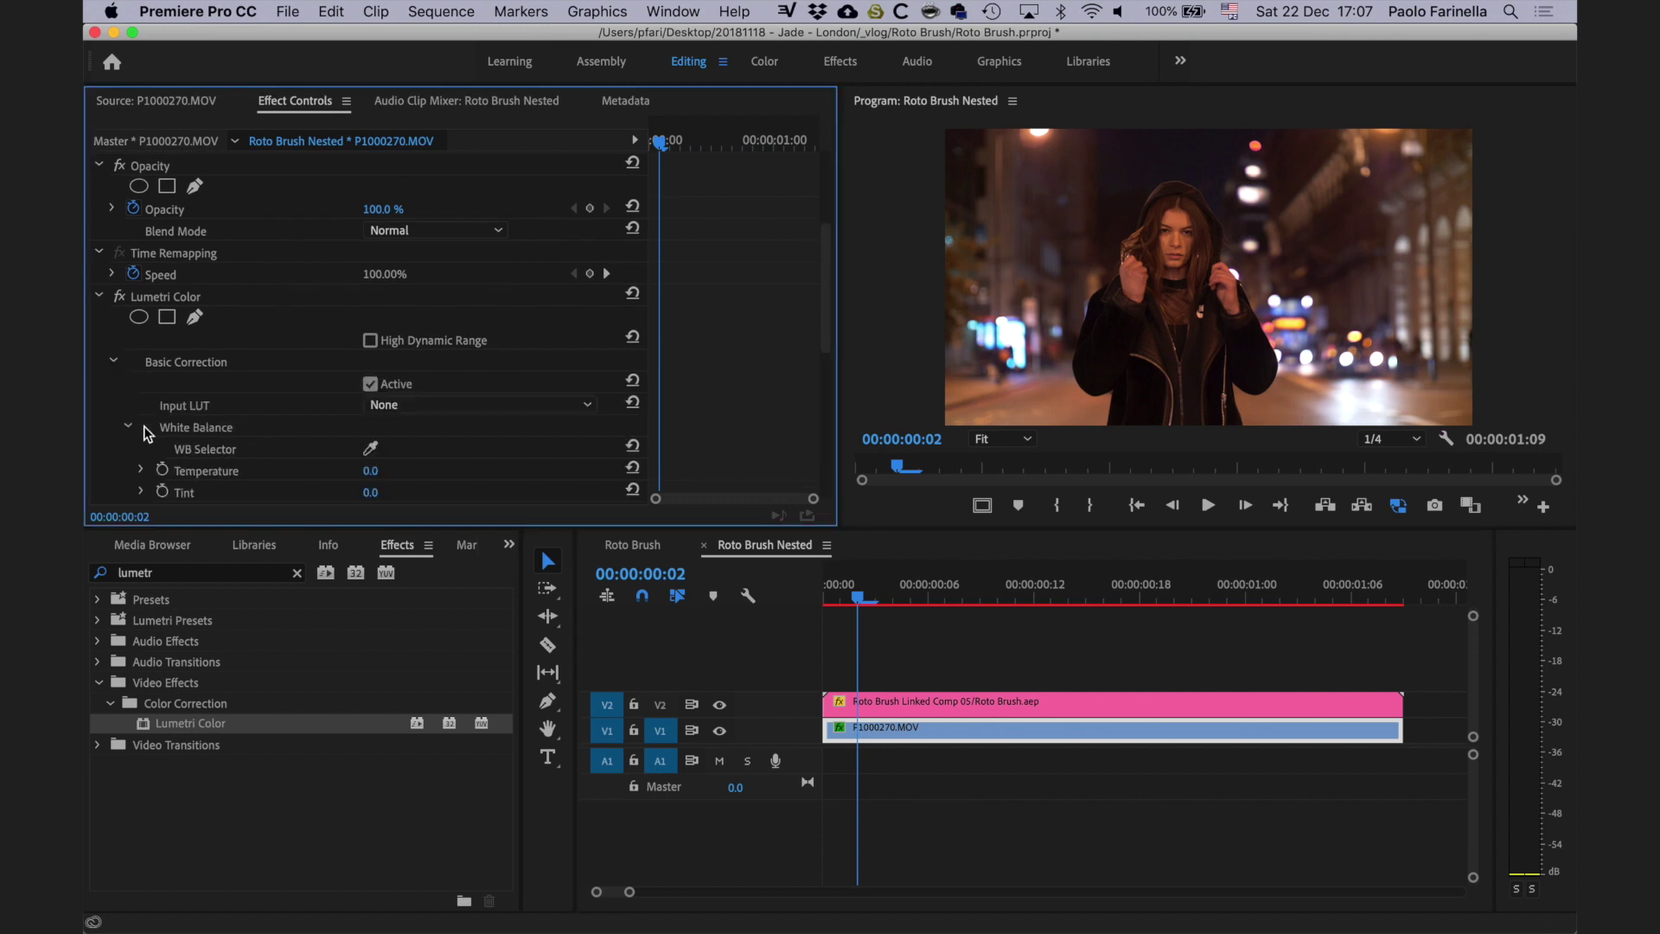
{"action": "scroll", "coordinate": [98, 437], "scroll_direction": "down", "scroll_amount": 4}
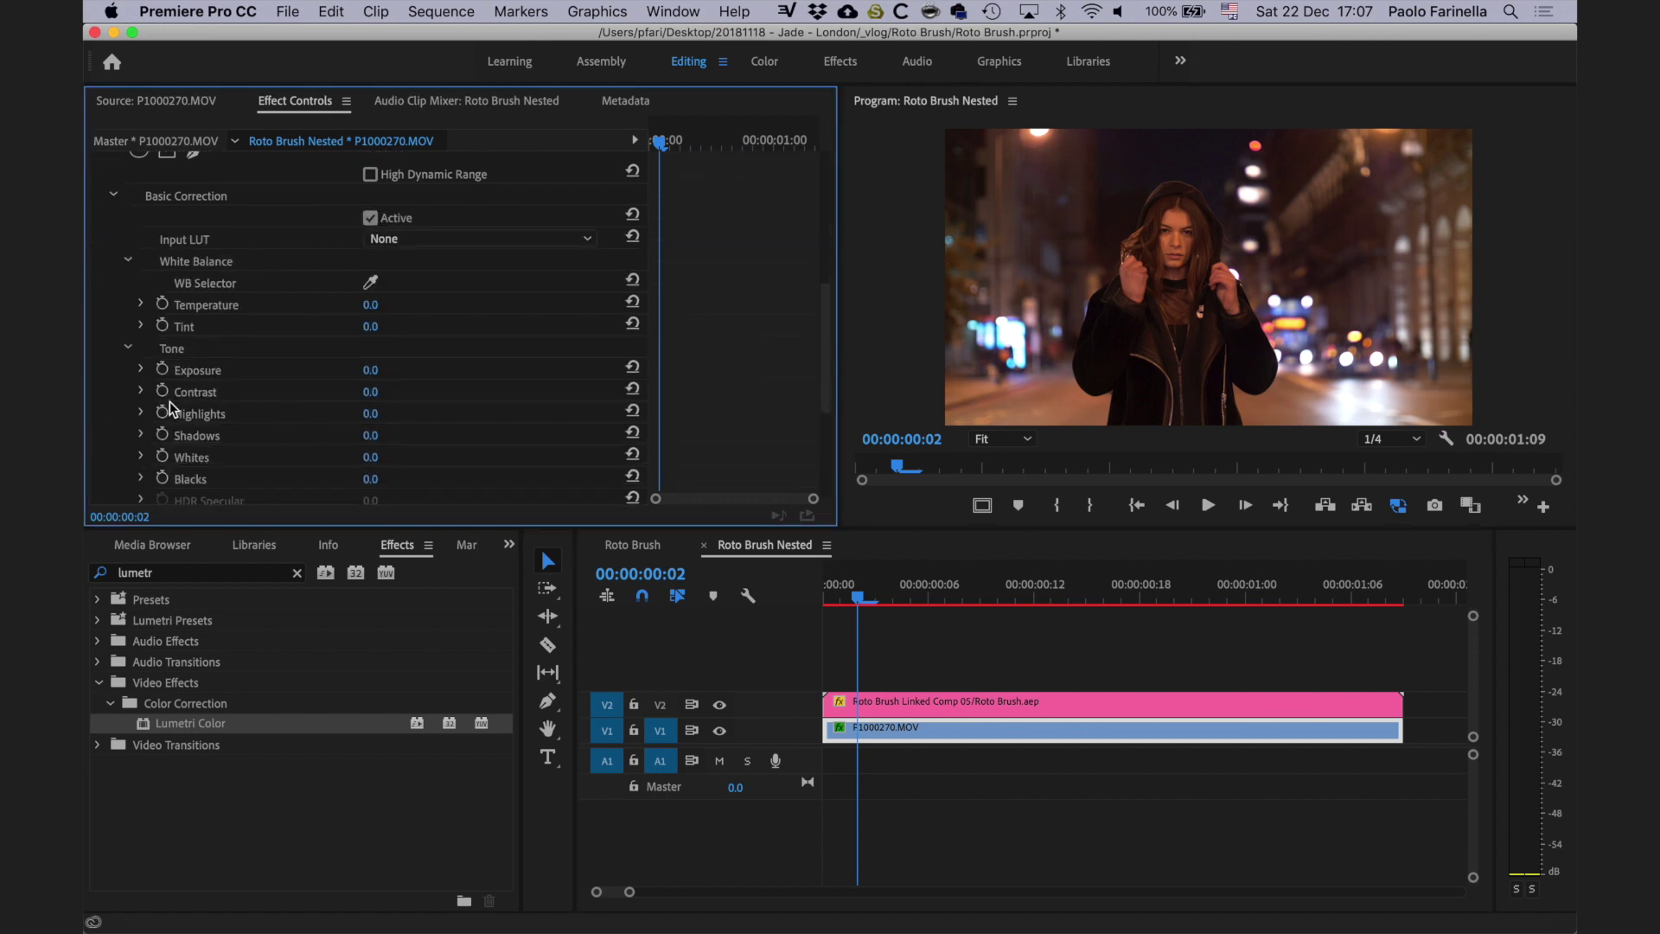
{"action": "left_click", "coordinate": [141, 369]}
{"action": "left_click_drag", "start_coordinate": [382, 408], "coordinate": [321, 412]}
{"action": "scroll", "coordinate": [112, 428], "scroll_direction": "down", "scroll_amount": 3}
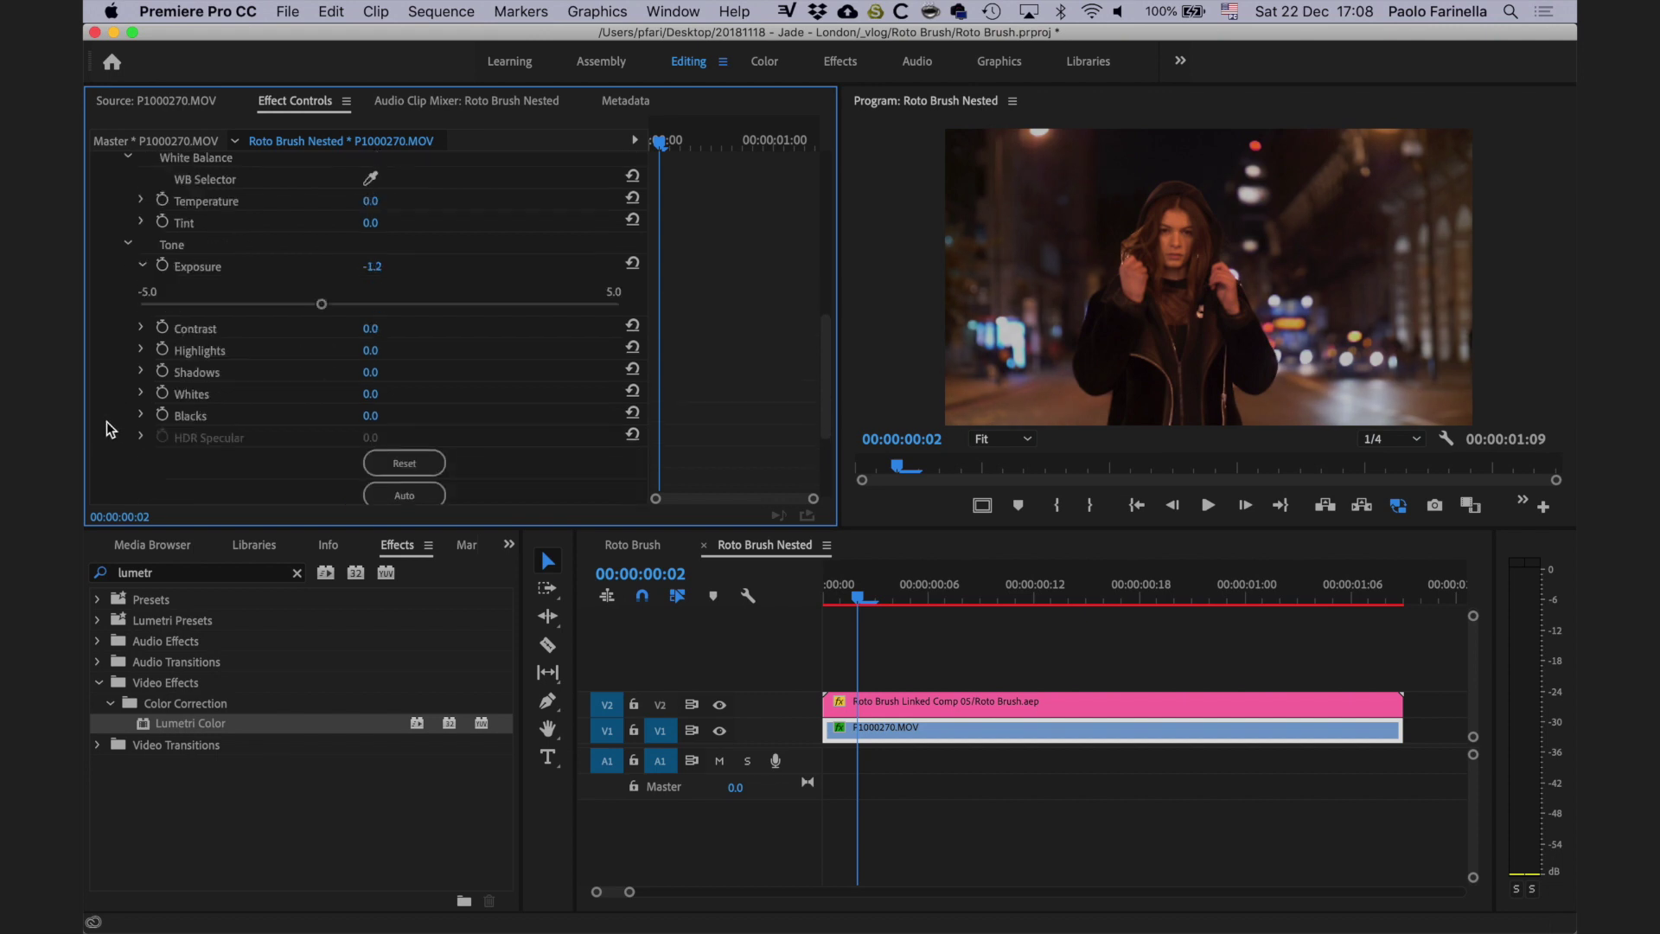
{"action": "left_click", "coordinate": [141, 416]}
{"action": "left_click_drag", "start_coordinate": [378, 454], "coordinate": [352, 455]}
{"action": "left_click", "coordinate": [141, 350]}
{"action": "left_click_drag", "start_coordinate": [378, 388], "coordinate": [406, 394]}
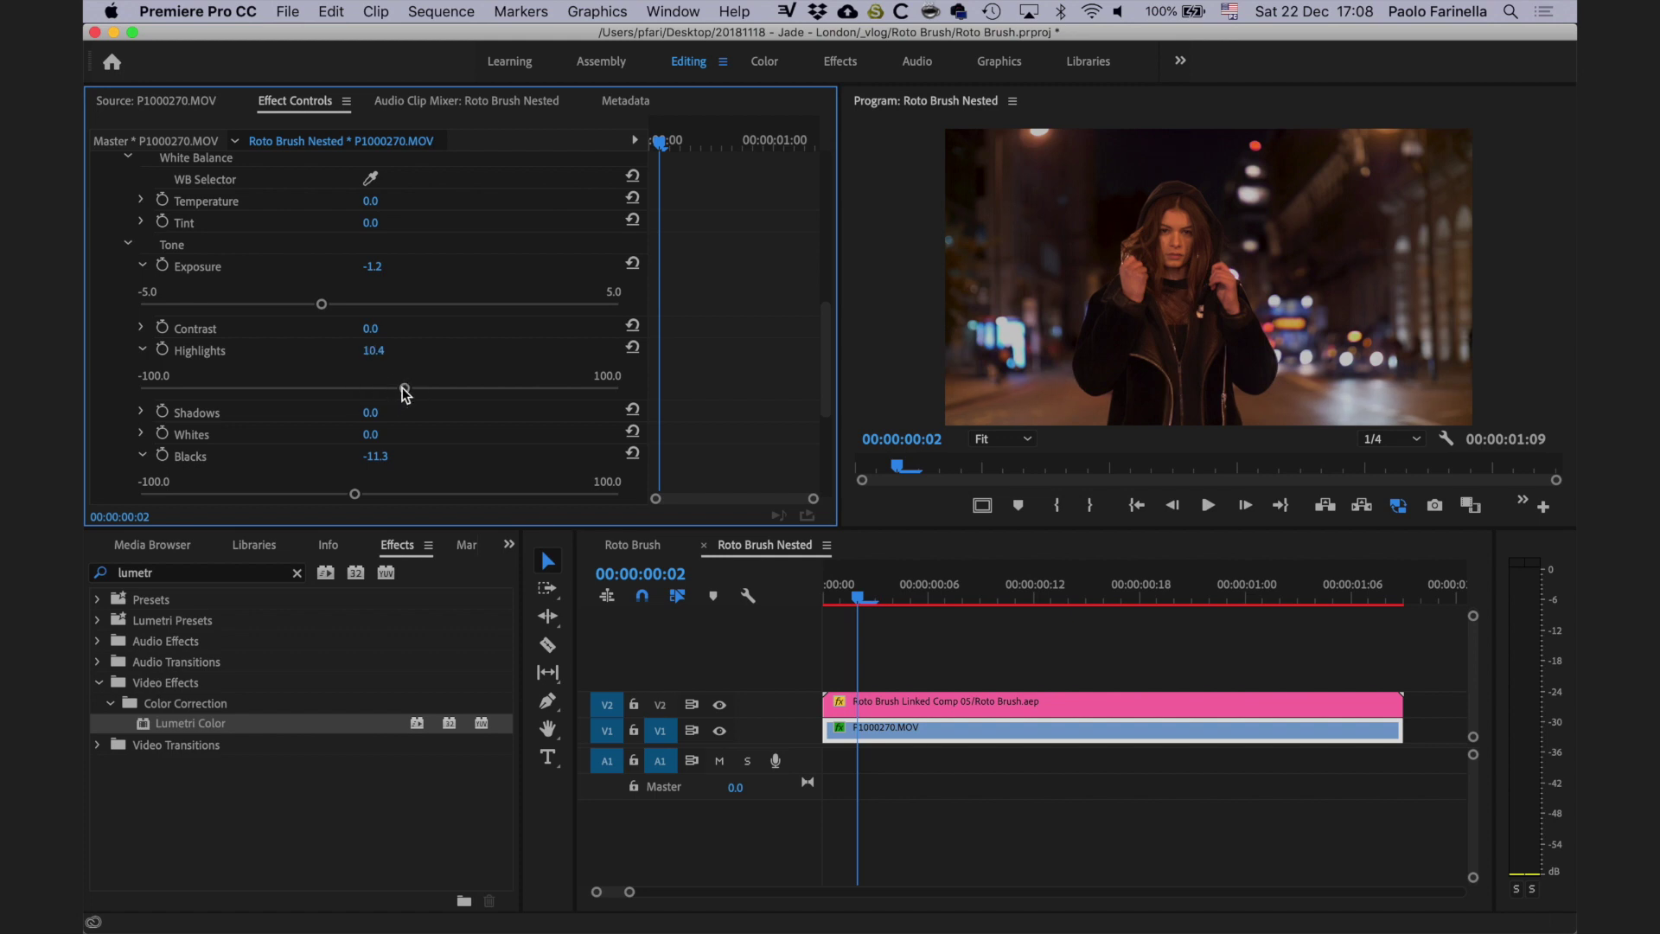
{"action": "scroll", "coordinate": [204, 252], "scroll_direction": "up", "scroll_amount": 10}
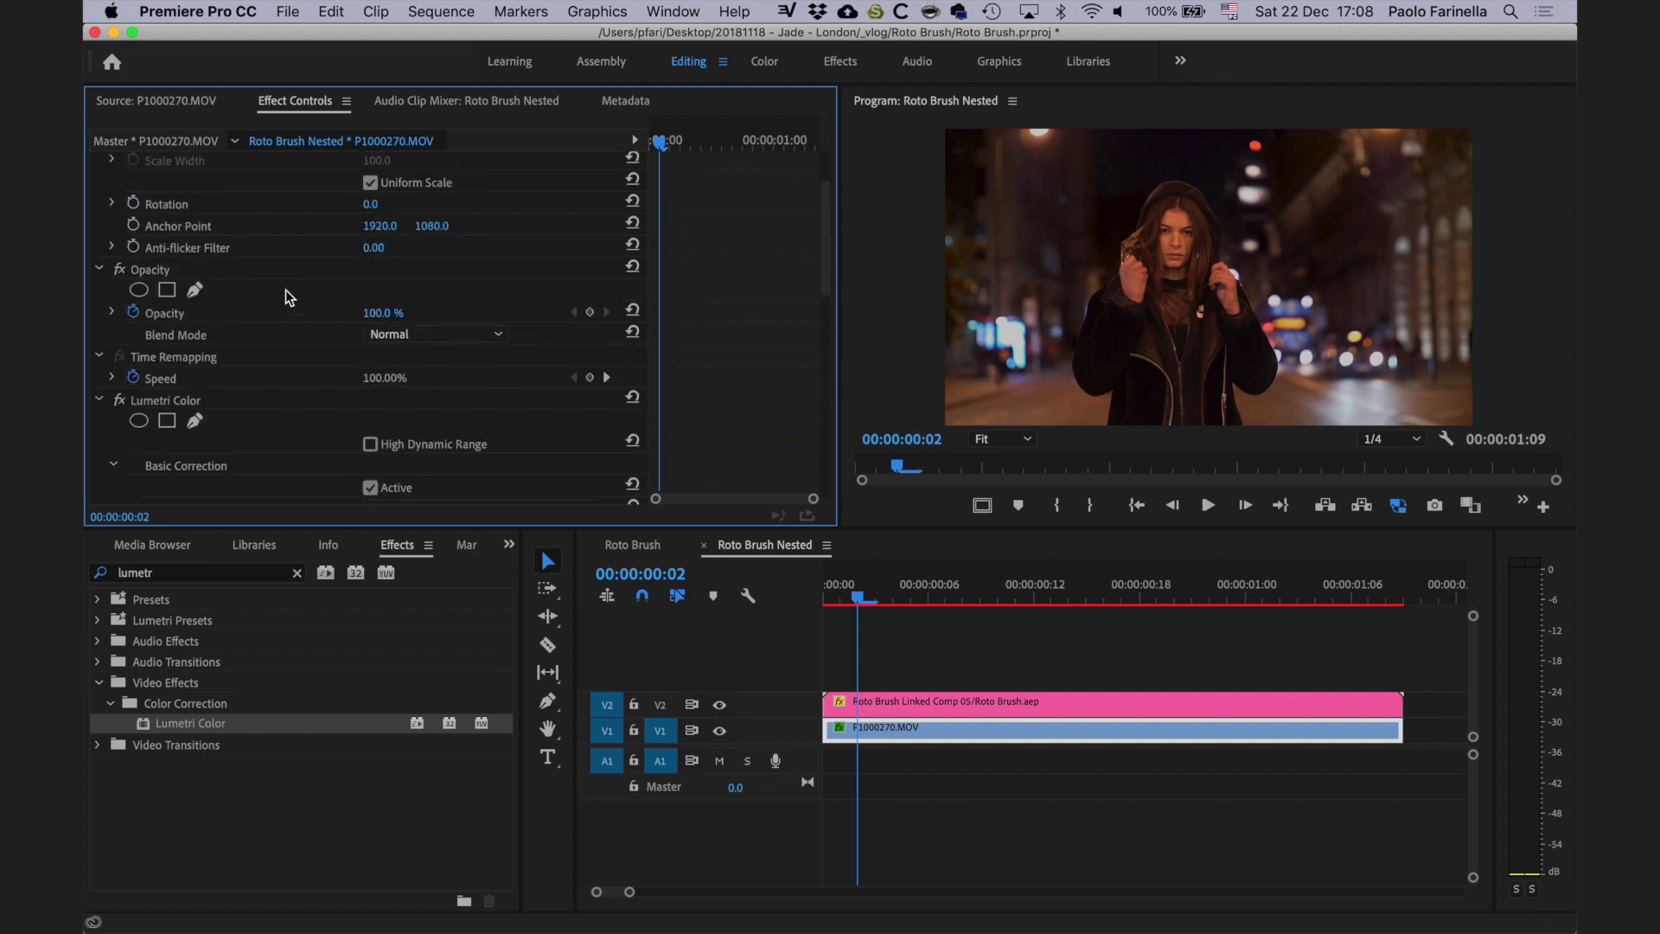
{"action": "left_click", "coordinate": [189, 144]}
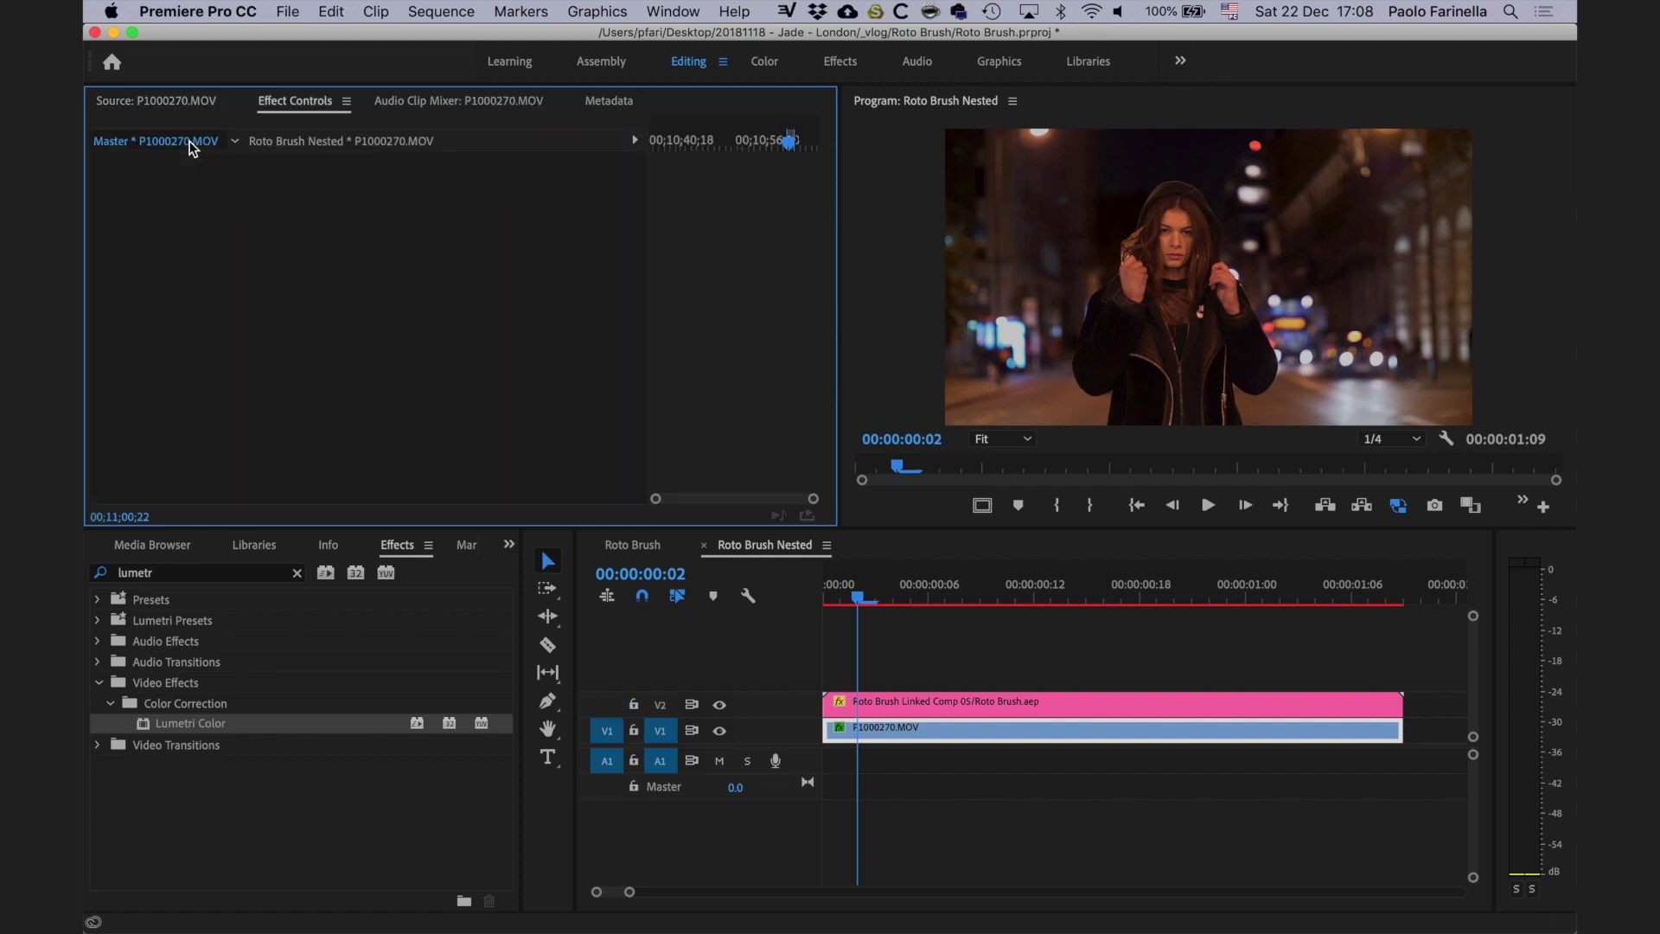
Step: Return to the Roto Brush sequence and apply Lumetri Color to the Roto Brush Nested clip
{"action": "left_click", "coordinate": [705, 547]}
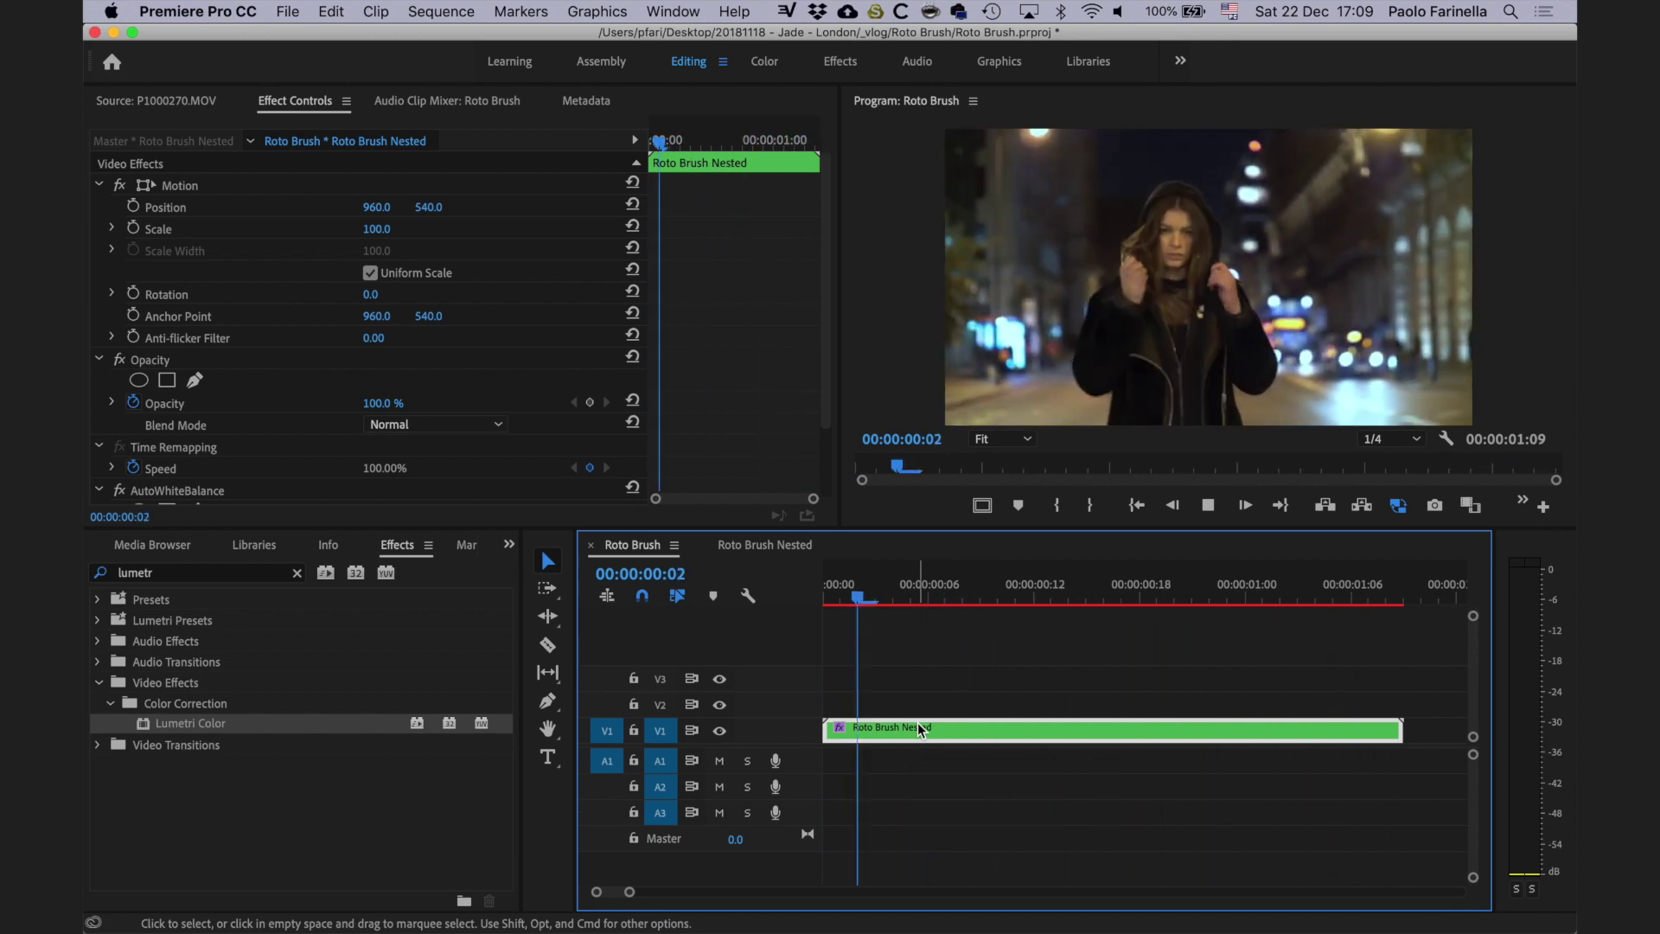
{"action": "key", "text": "space"}
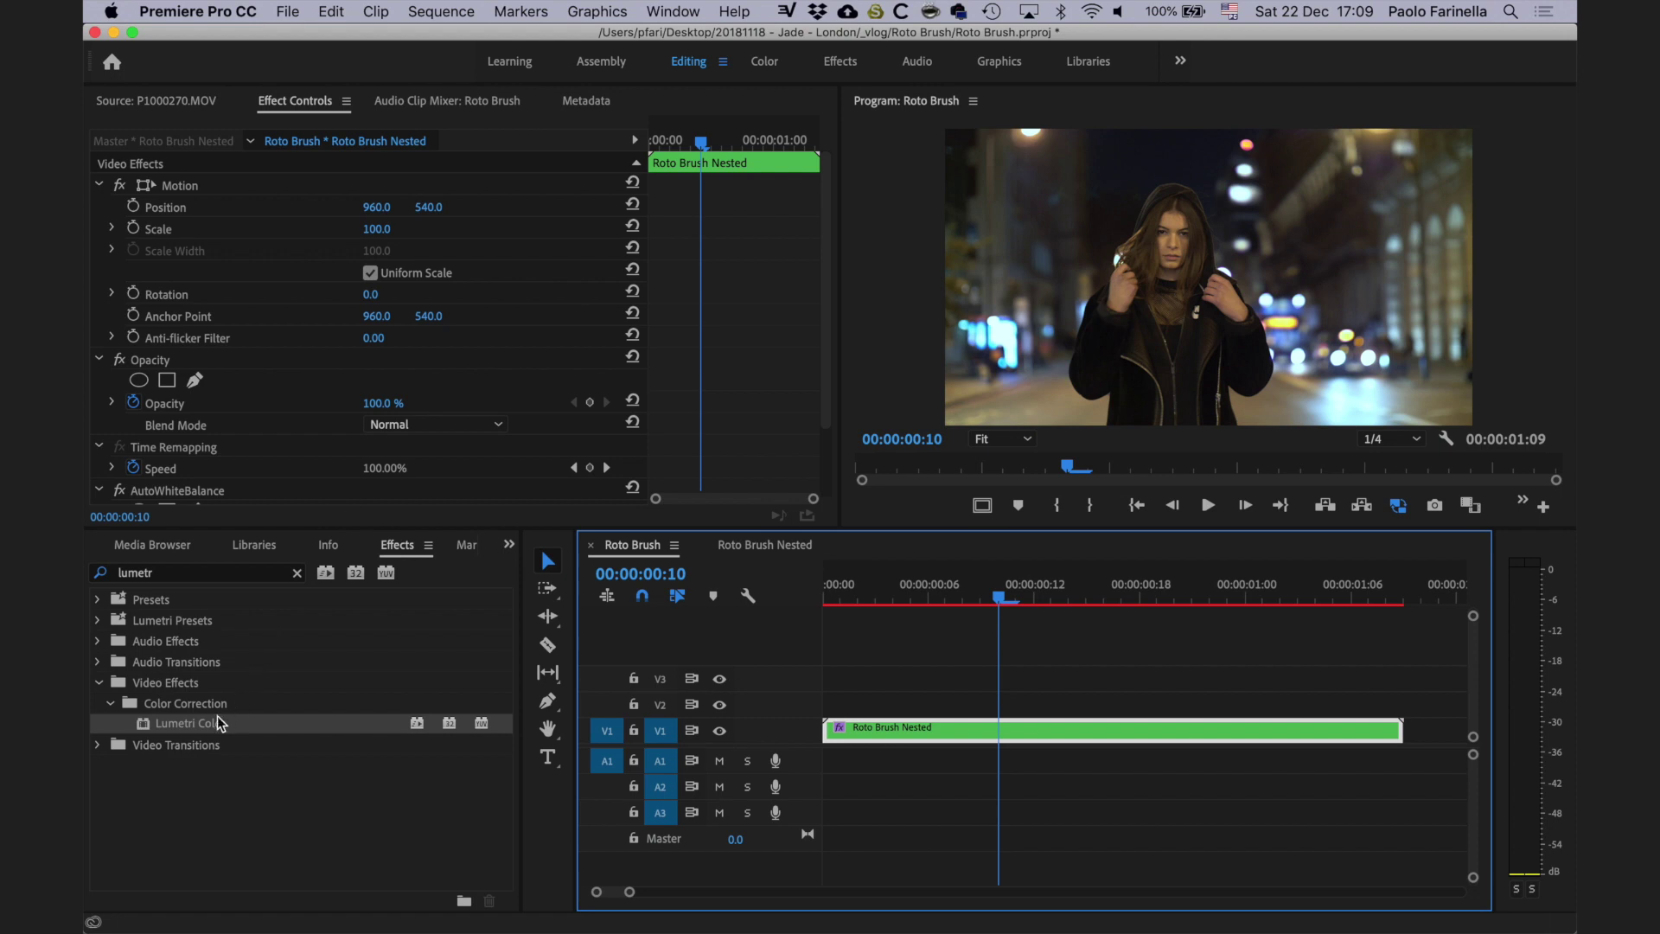
{"action": "mouse_move", "coordinate": [215, 723]}
{"action": "left_mouse_down"}
{"action": "mouse_move", "coordinate": [715, 637]}
{"action": "mouse_move", "coordinate": [952, 733]}
{"action": "left_mouse_up"}
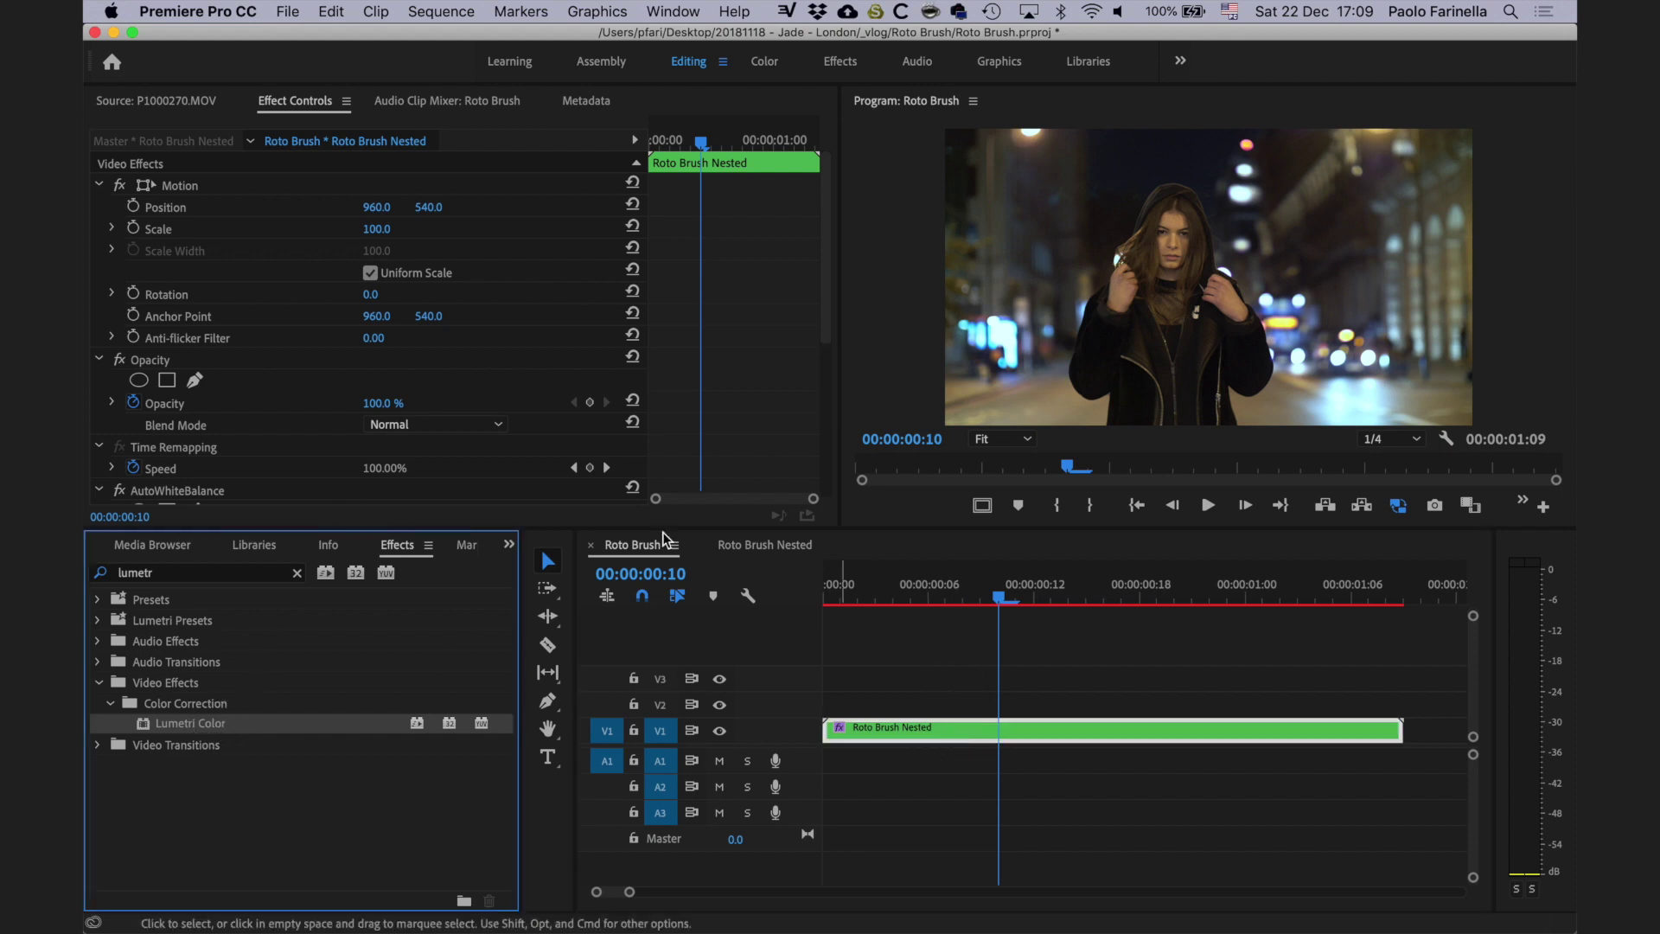
Step: Set the Lumetri Exposure to -2.5 and add an ellipse mask
{"action": "scroll", "coordinate": [311, 319], "scroll_direction": "down", "scroll_amount": 5}
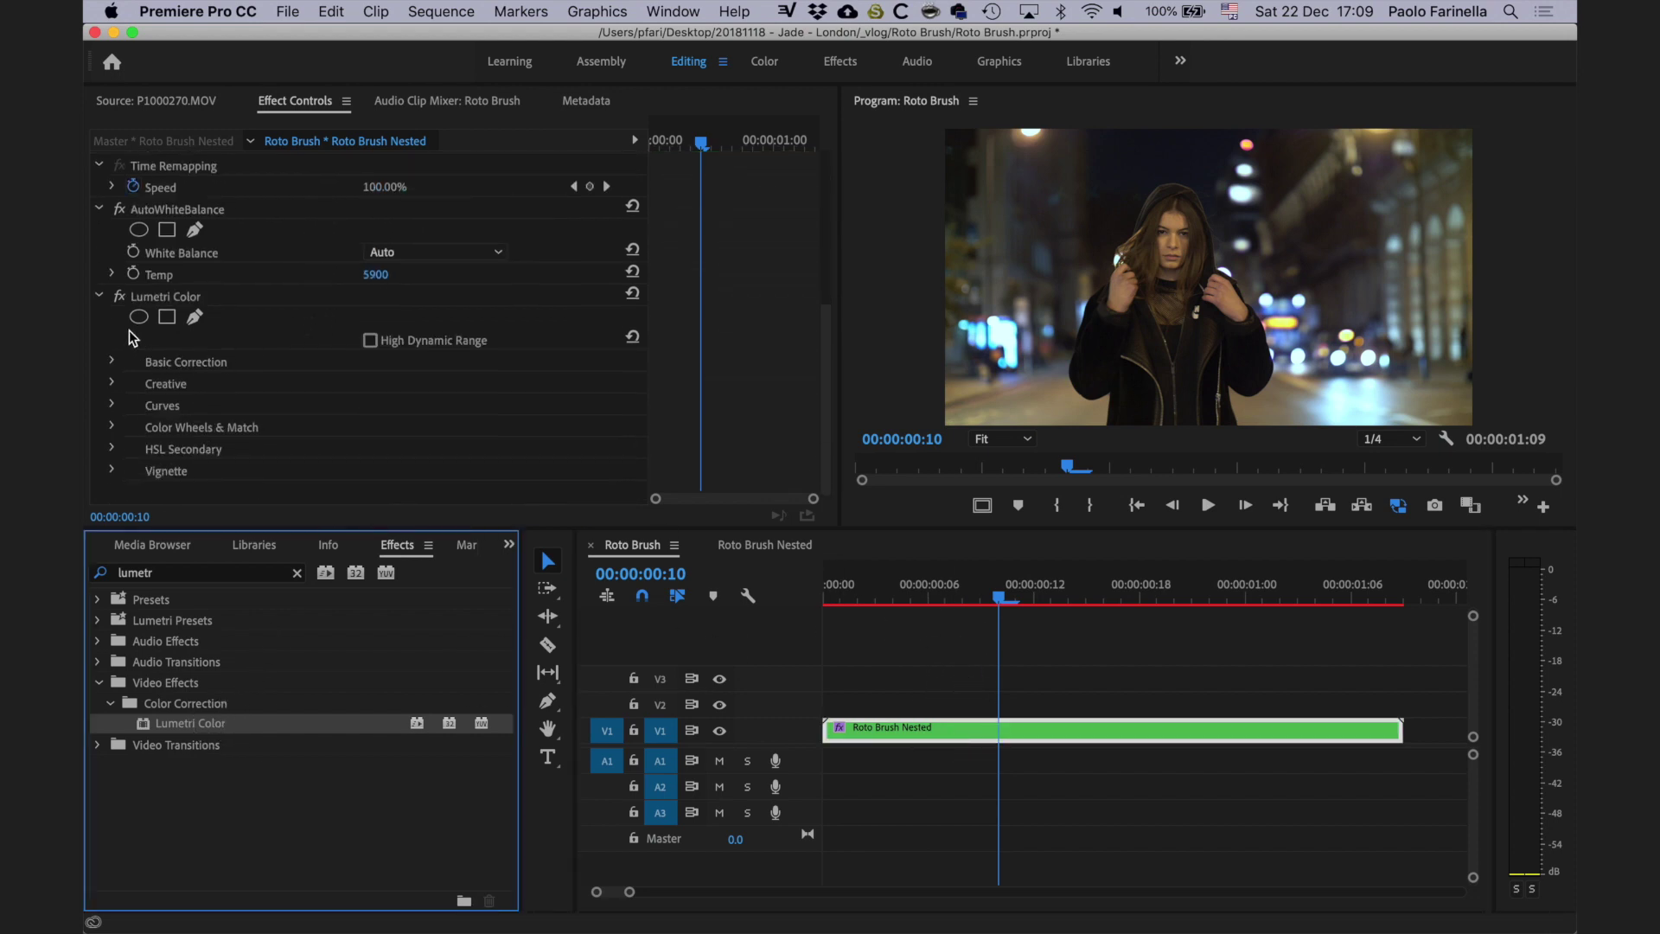
{"action": "left_click", "coordinate": [110, 360]}
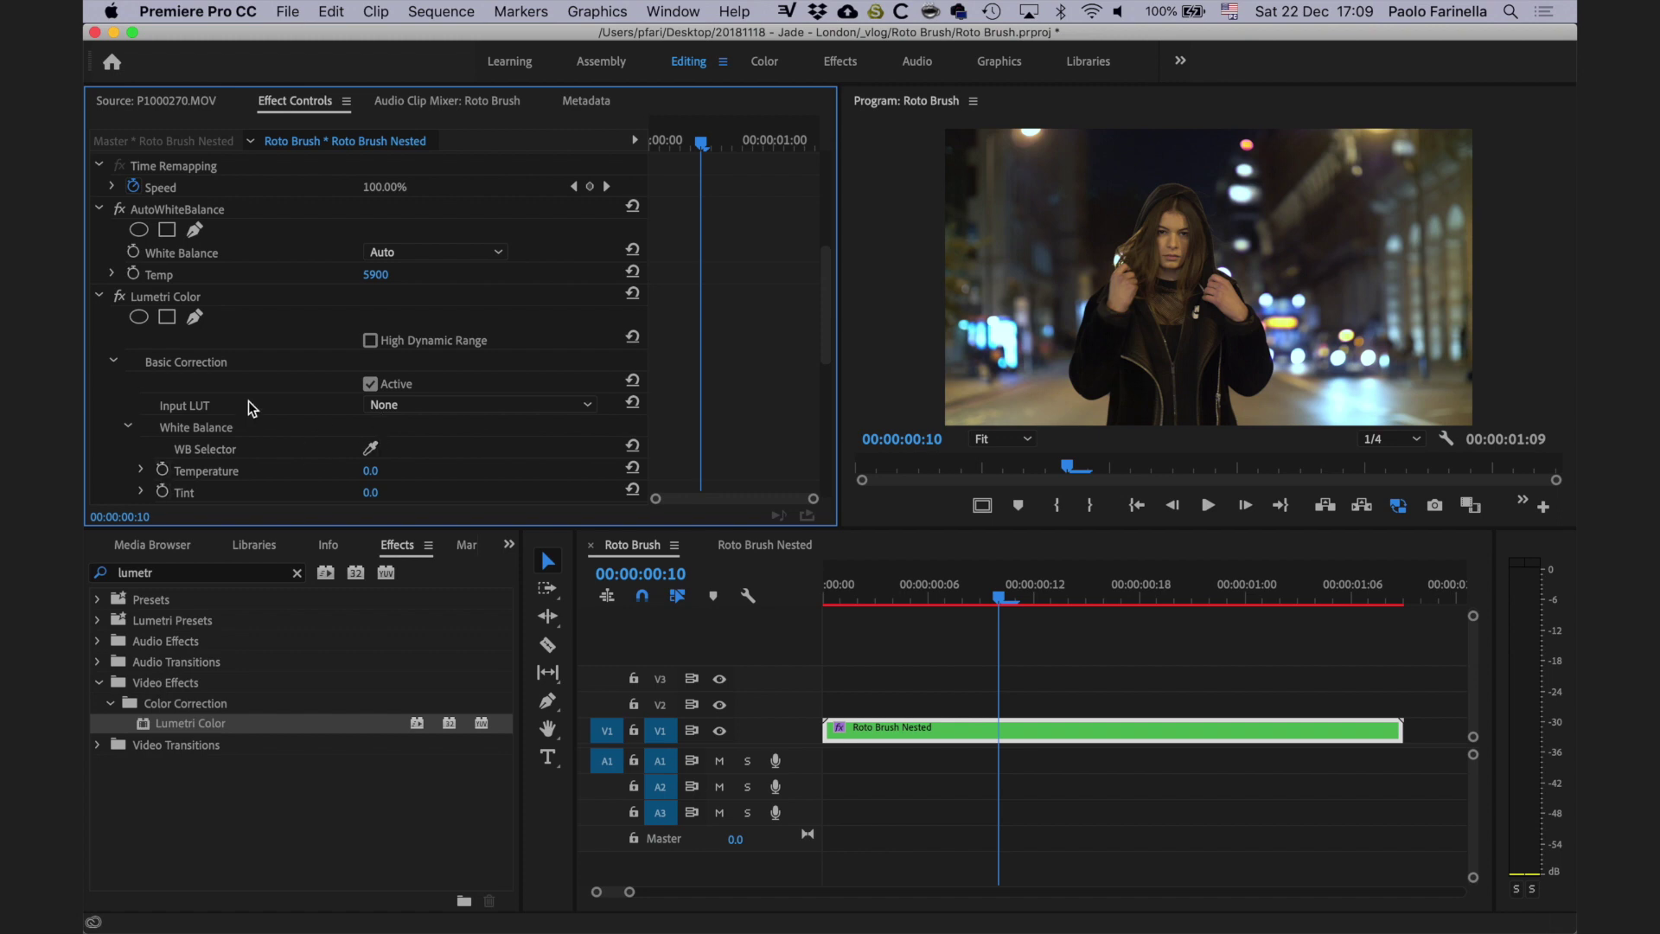
{"action": "scroll", "coordinate": [247, 402], "scroll_direction": "down", "scroll_amount": 3}
{"action": "left_click", "coordinate": [142, 452]}
{"action": "scroll", "coordinate": [257, 366], "scroll_direction": "down", "scroll_amount": 4}
{"action": "left_click_drag", "start_coordinate": [381, 366], "coordinate": [256, 368]}
{"action": "scroll", "coordinate": [277, 294], "scroll_direction": "up", "scroll_amount": 10}
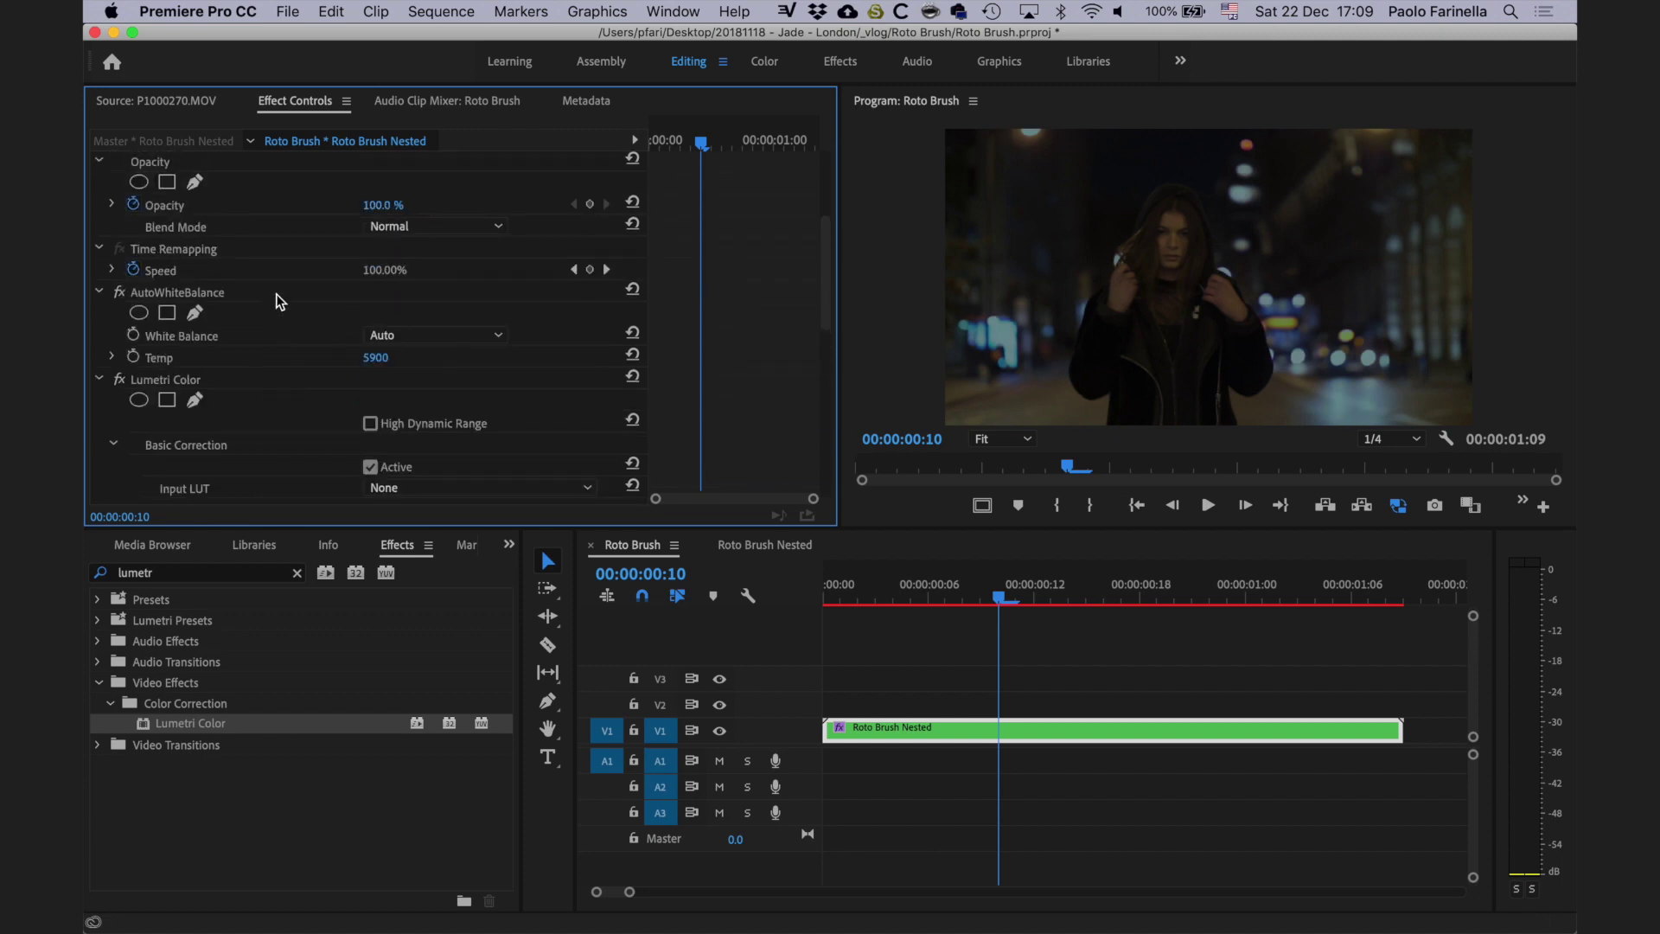
{"action": "left_click", "coordinate": [196, 403]}
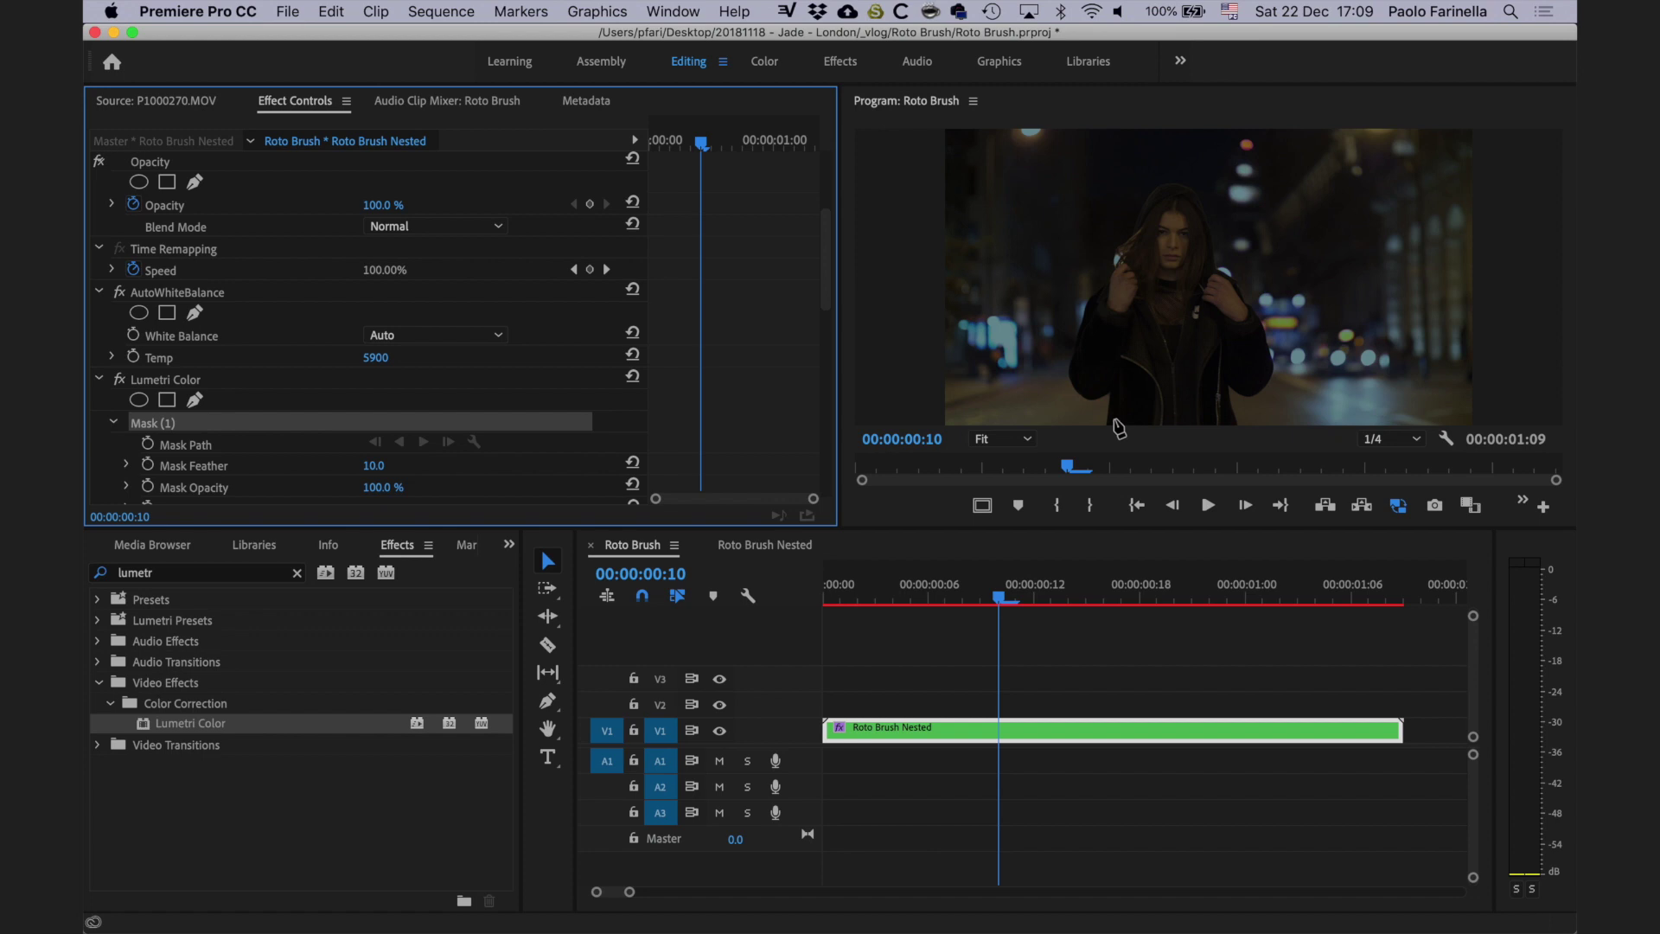
Step: Add a second ellipse mask and shape it into a tall, narrow oval framing the woman
{"action": "left_click", "coordinate": [135, 399]}
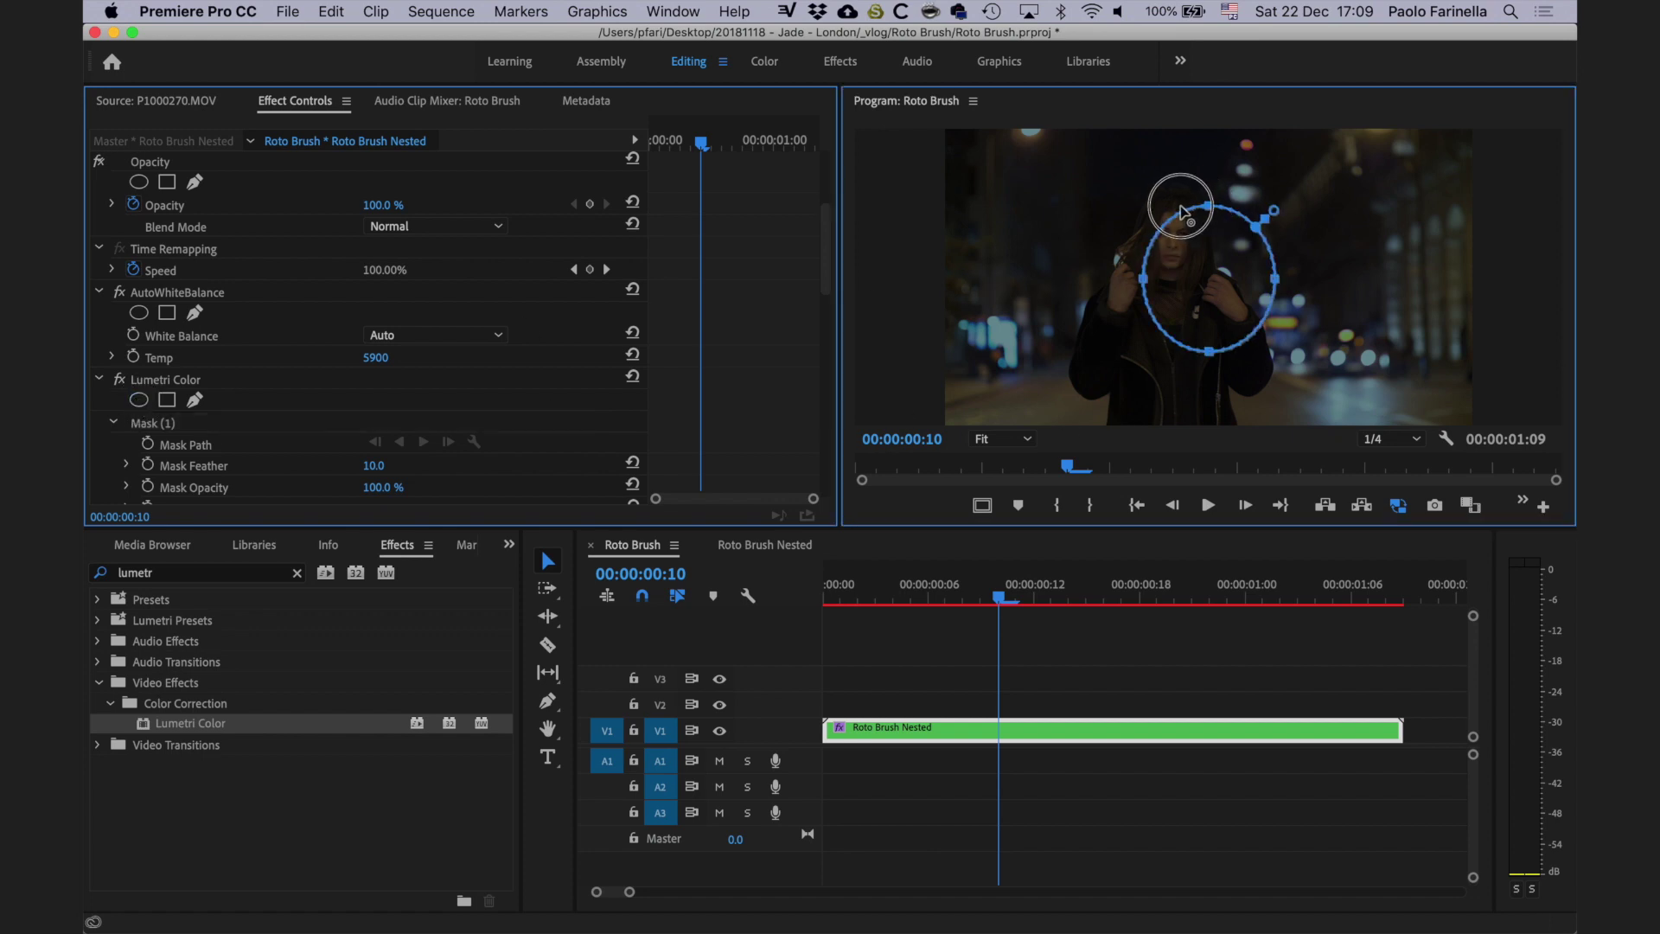
{"action": "left_click_drag", "start_coordinate": [1225, 258], "coordinate": [1189, 260]}
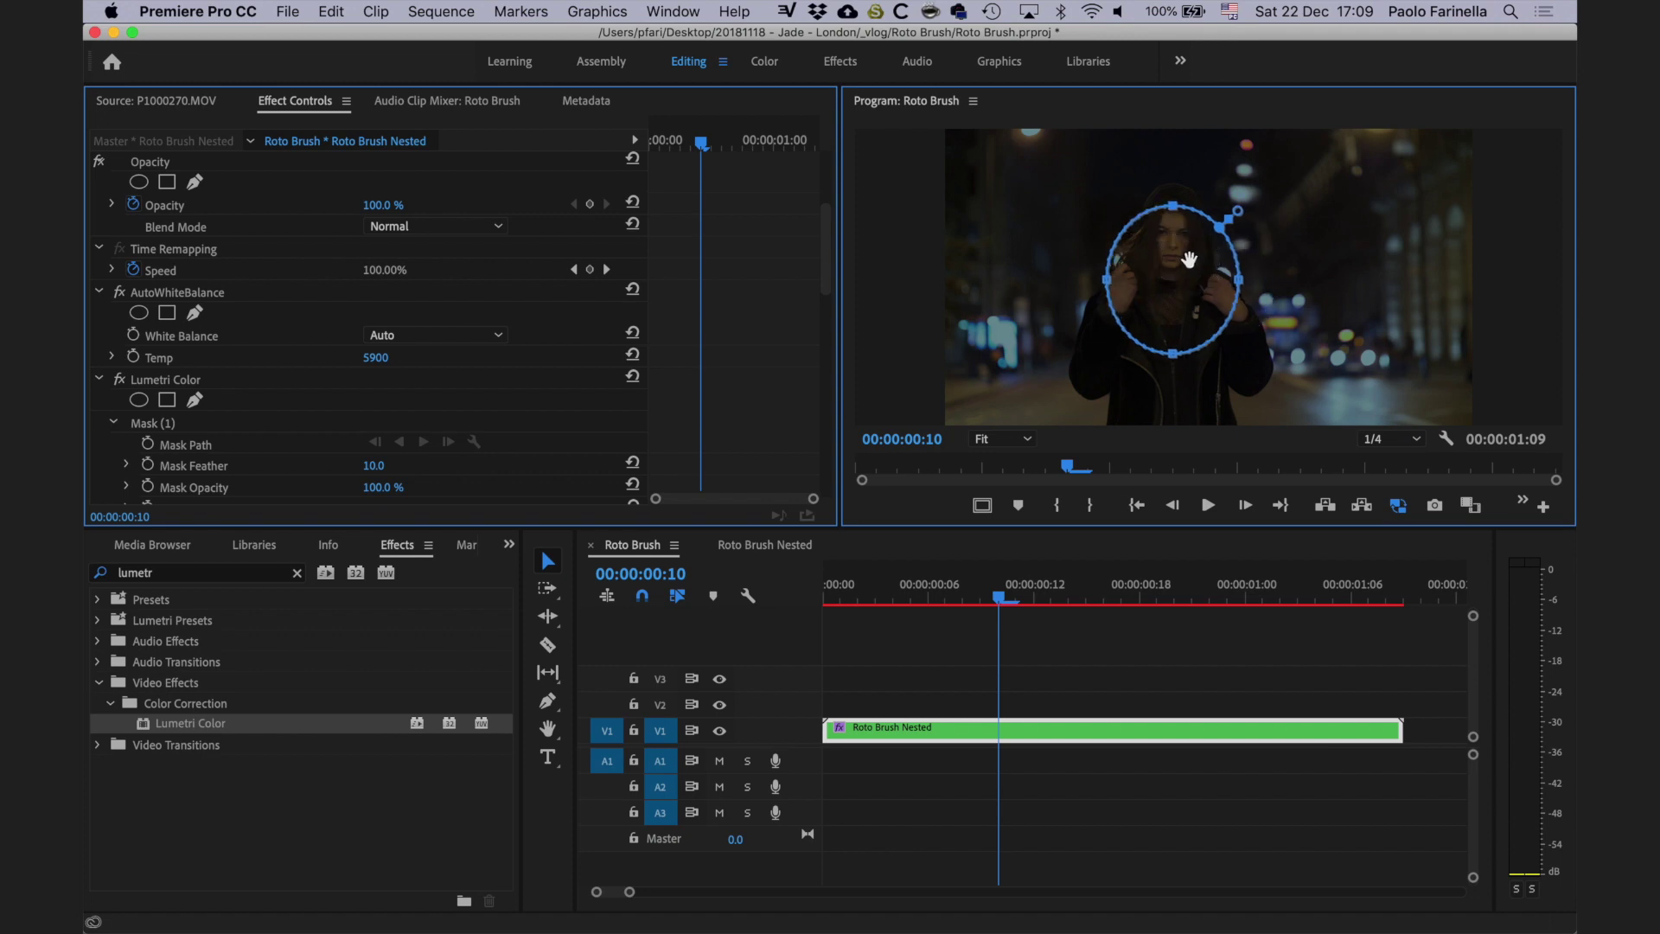
{"action": "left_click_drag", "start_coordinate": [1174, 361], "coordinate": [1183, 432]}
{"action": "left_click_drag", "start_coordinate": [1171, 218], "coordinate": [1170, 212]}
{"action": "left_click_drag", "start_coordinate": [1114, 321], "coordinate": [1133, 321]}
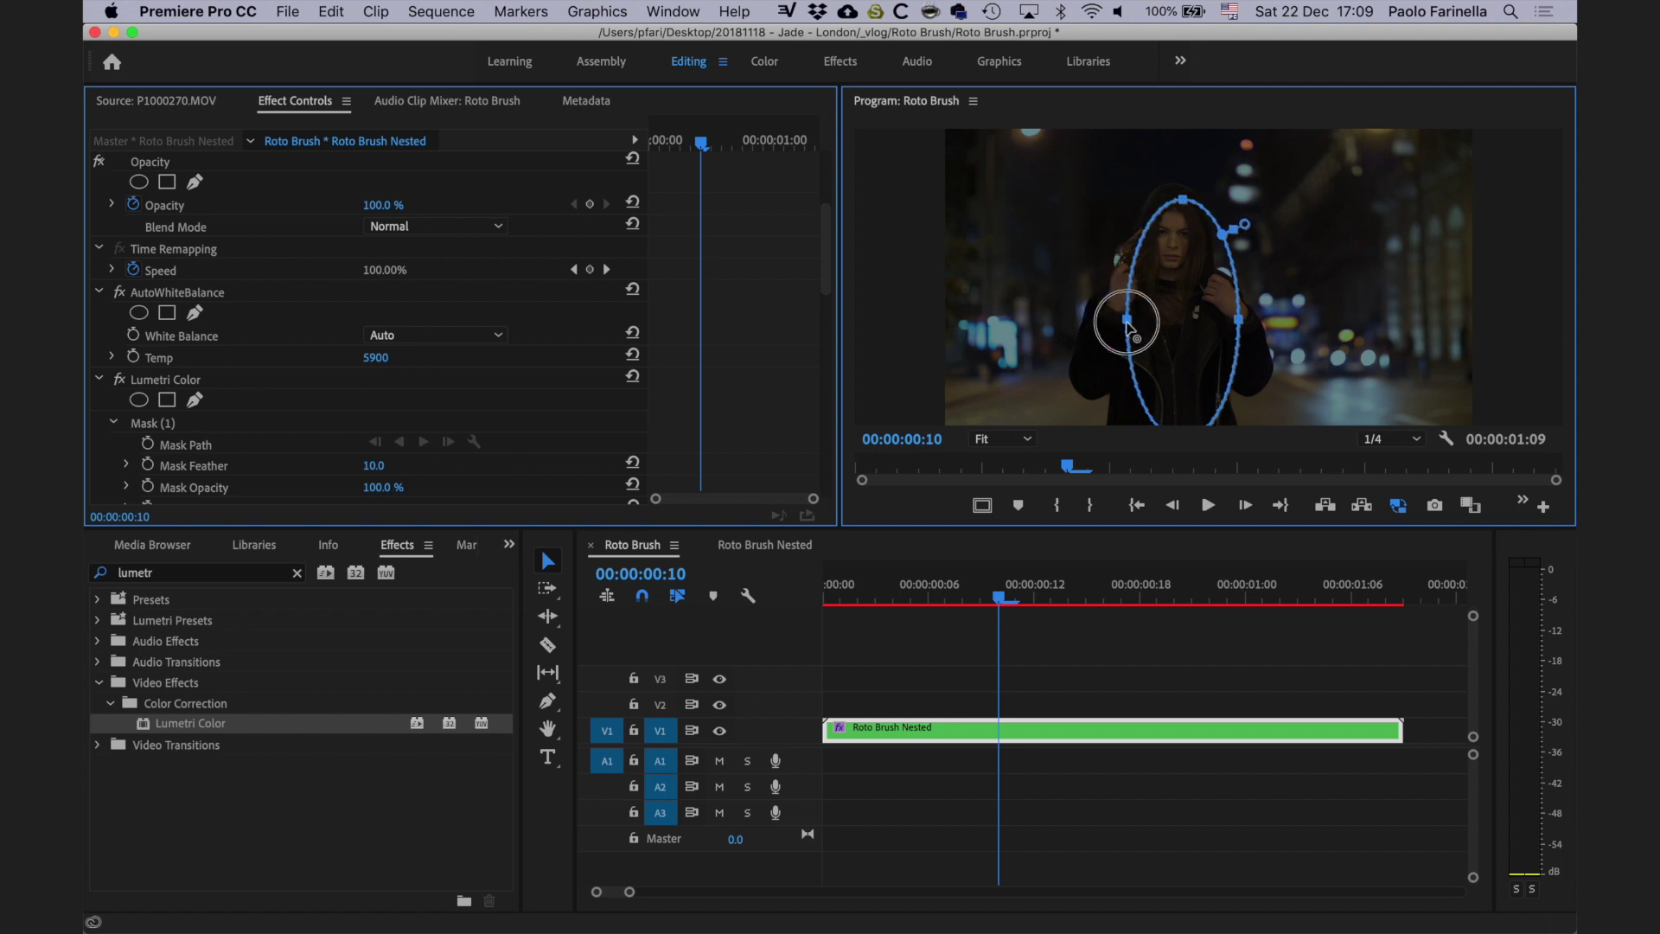
{"action": "left_click_drag", "start_coordinate": [1233, 327], "coordinate": [1219, 329]}
{"action": "scroll", "coordinate": [547, 329], "scroll_direction": "down", "scroll_amount": 5}
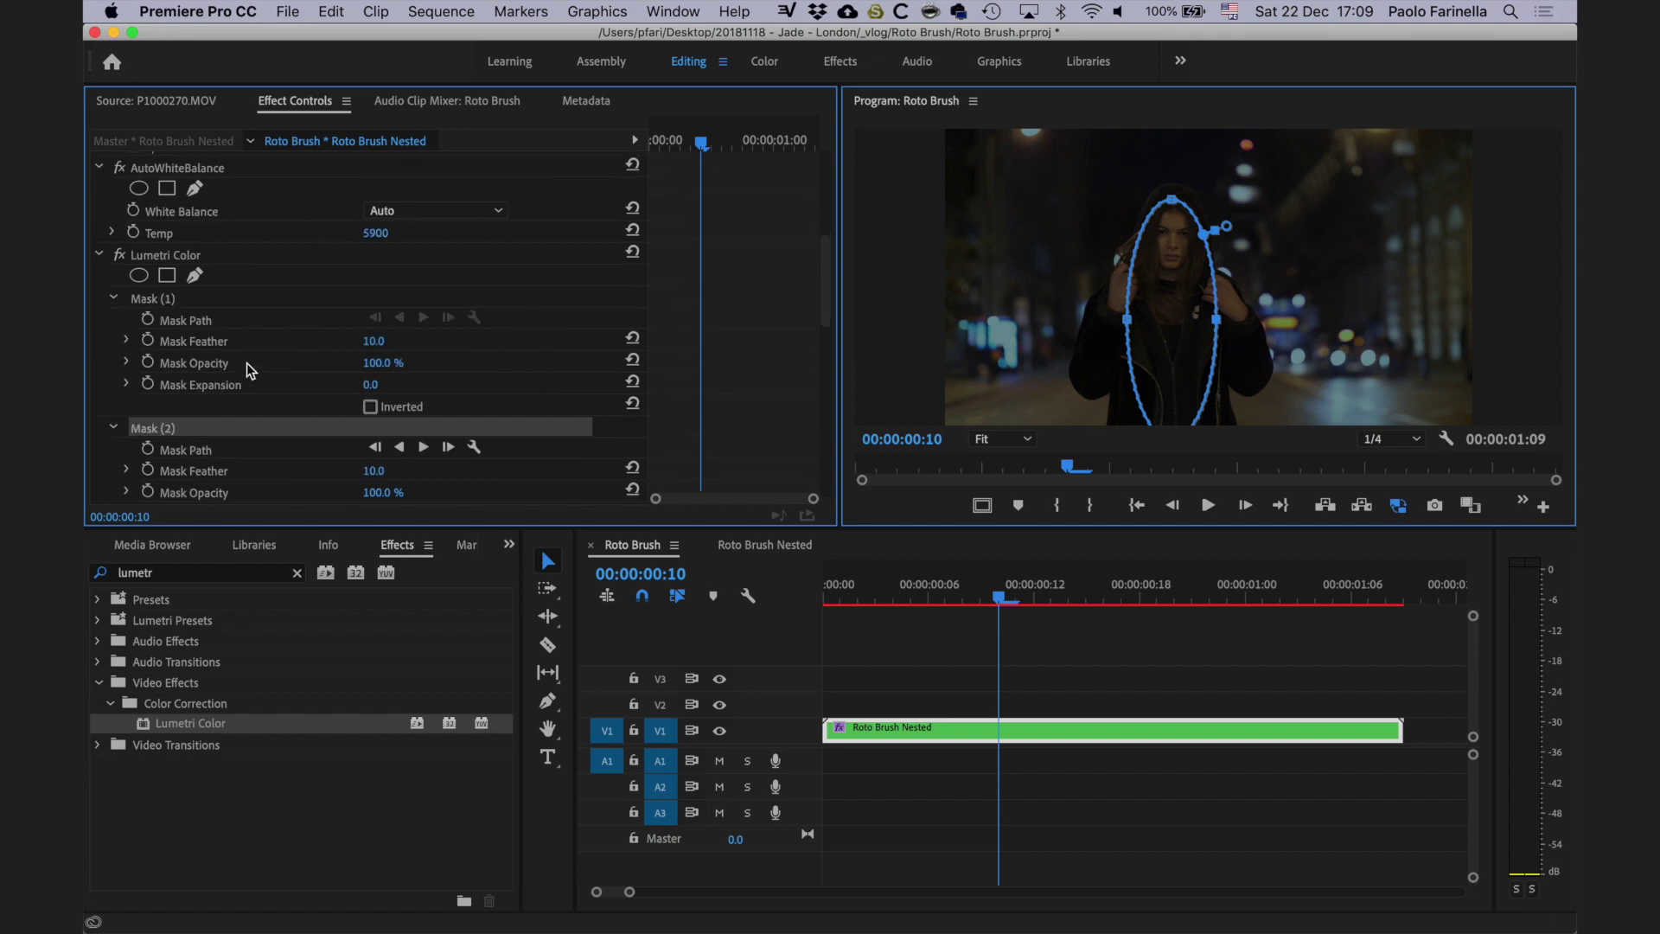
Step: Delete Mask (1) and invert Mask (2)
{"action": "left_click", "coordinate": [171, 299]}
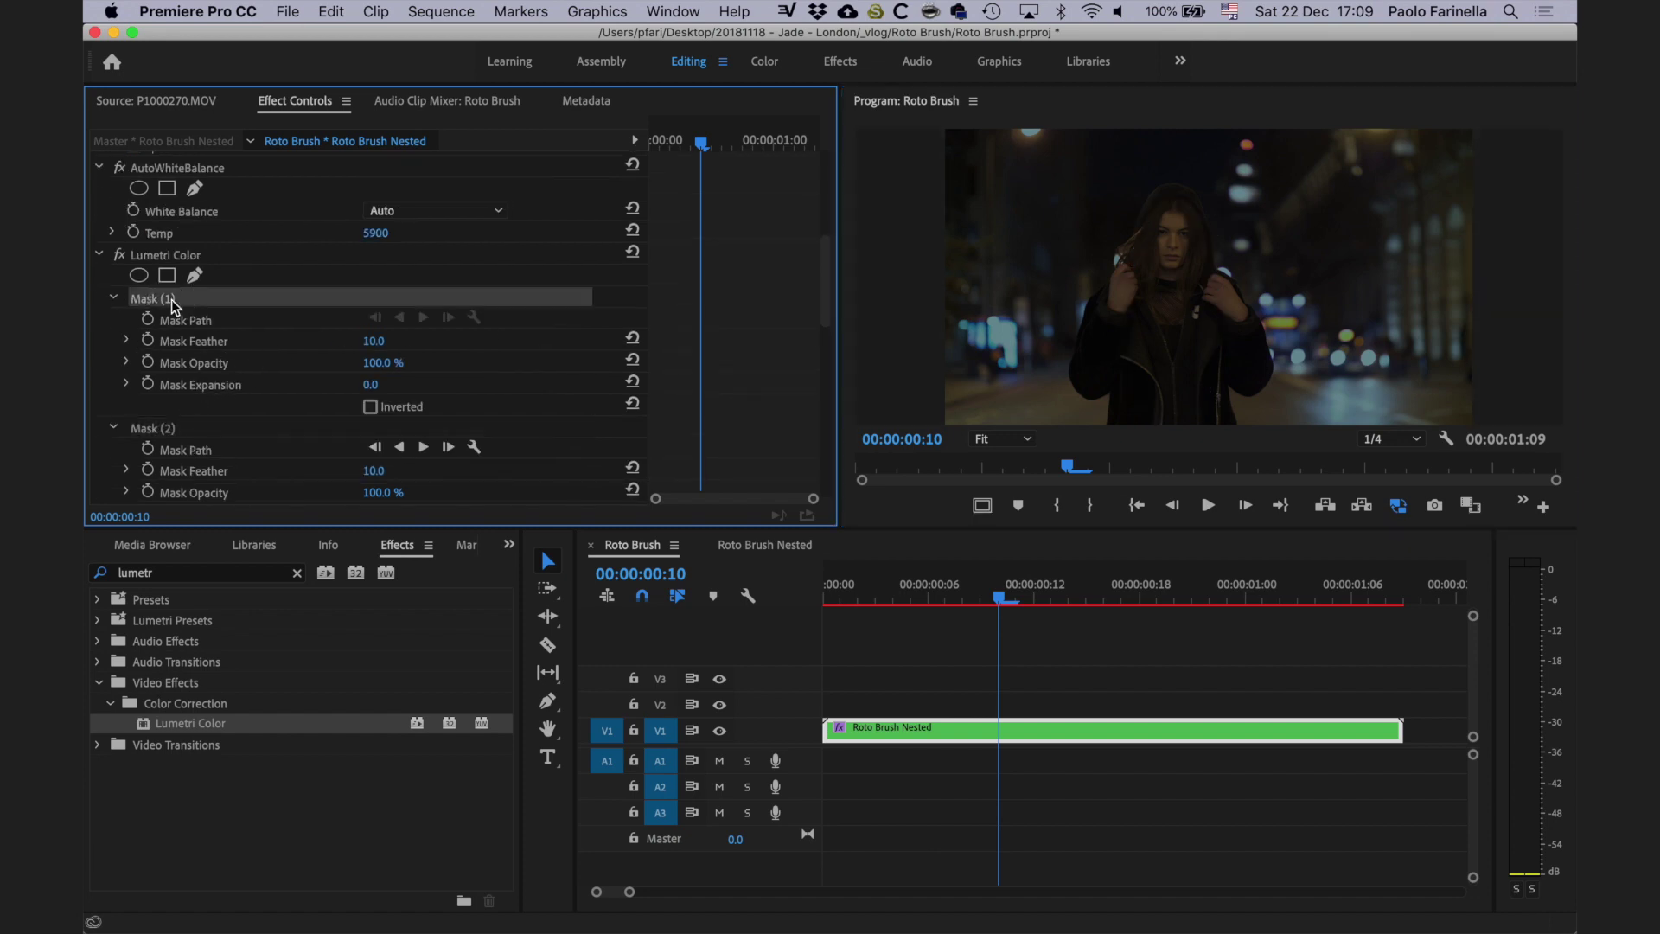
{"action": "key", "text": "Delete"}
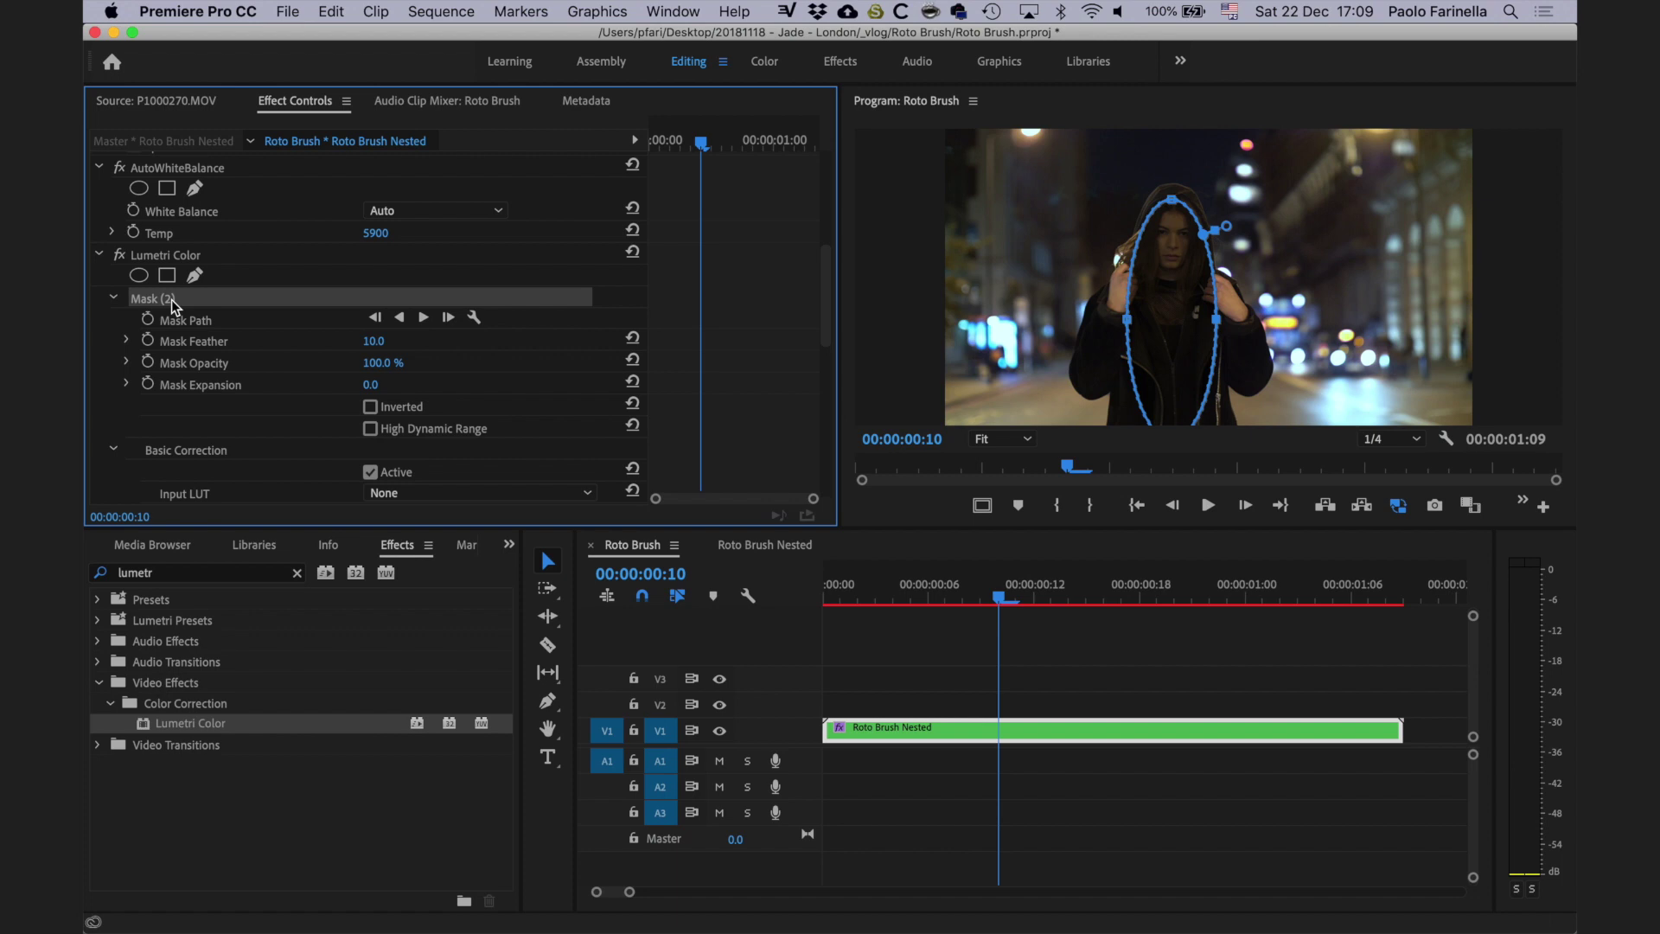
{"action": "left_click", "coordinate": [370, 406]}
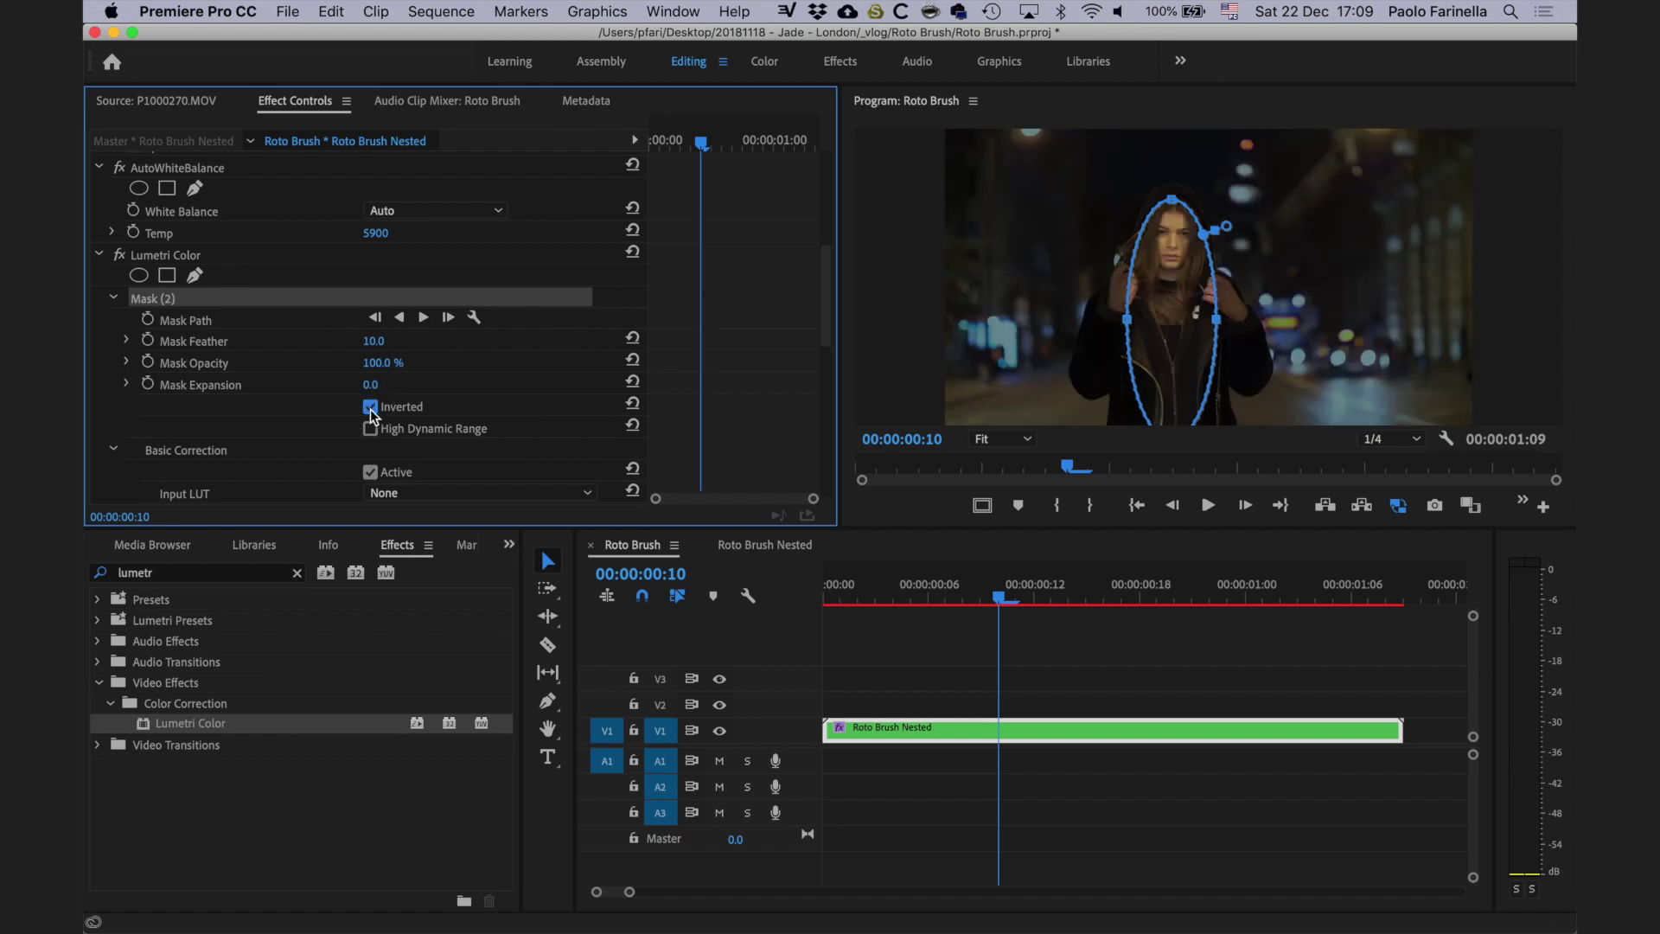
Step: Set Mask Feather to 65.5 and Mask Expansion to -48.3, comparing with Lumetri toggled
{"action": "left_click", "coordinate": [126, 339]}
{"action": "left_click_drag", "start_coordinate": [145, 379], "coordinate": [236, 379]}
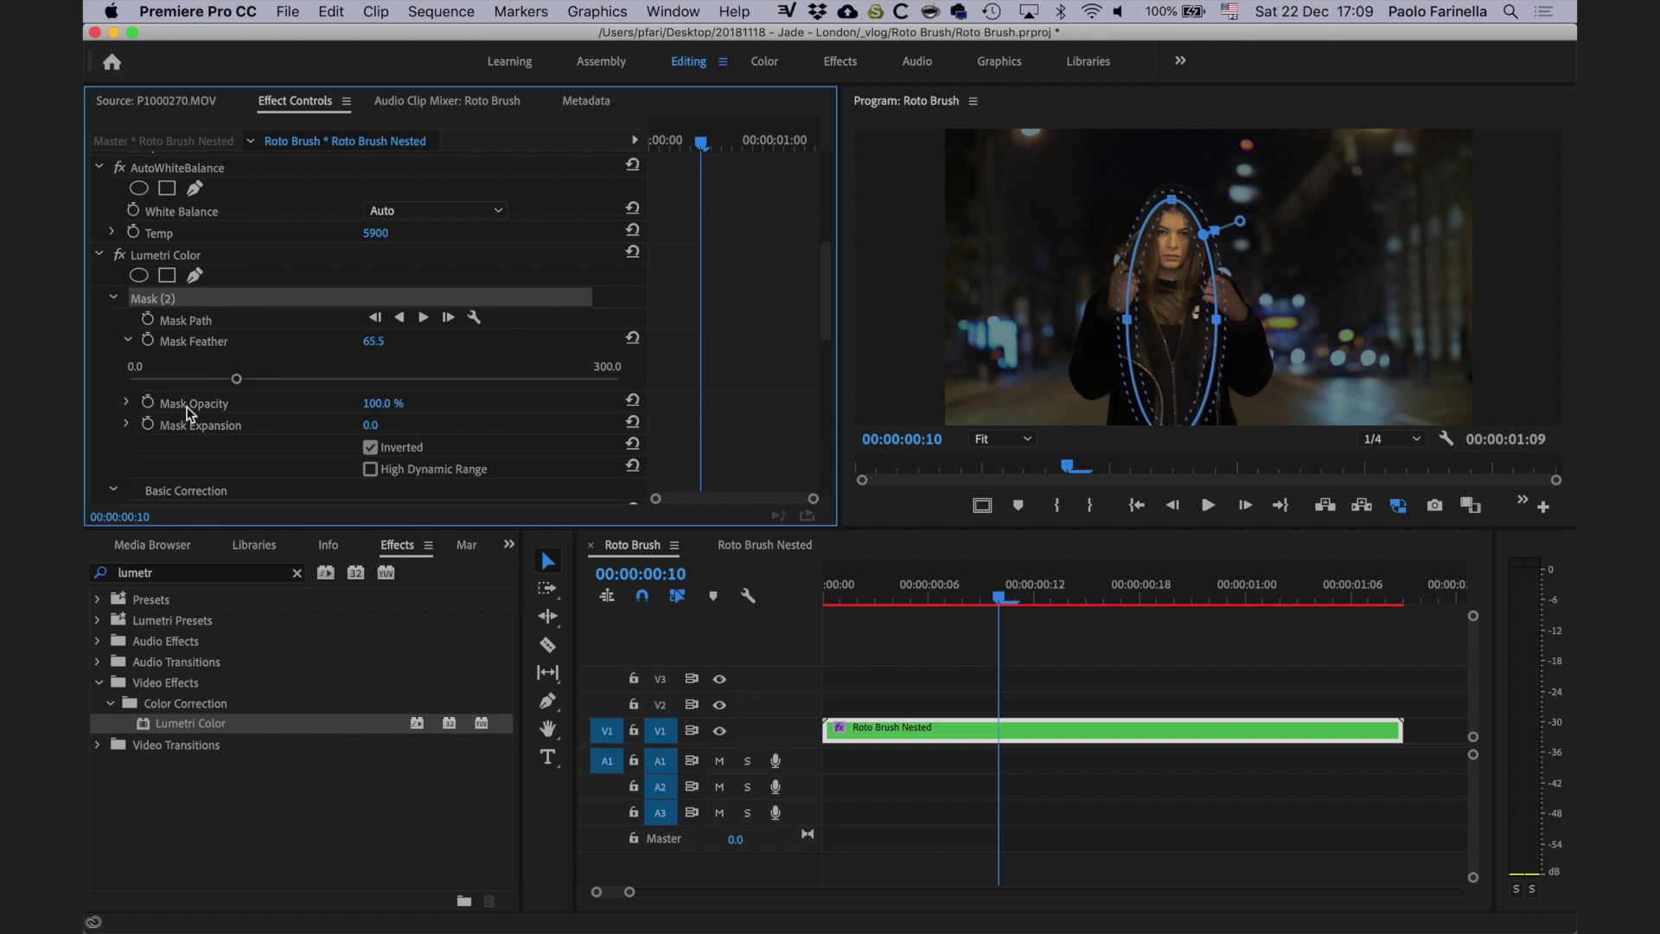
{"action": "left_click", "coordinate": [126, 428]}
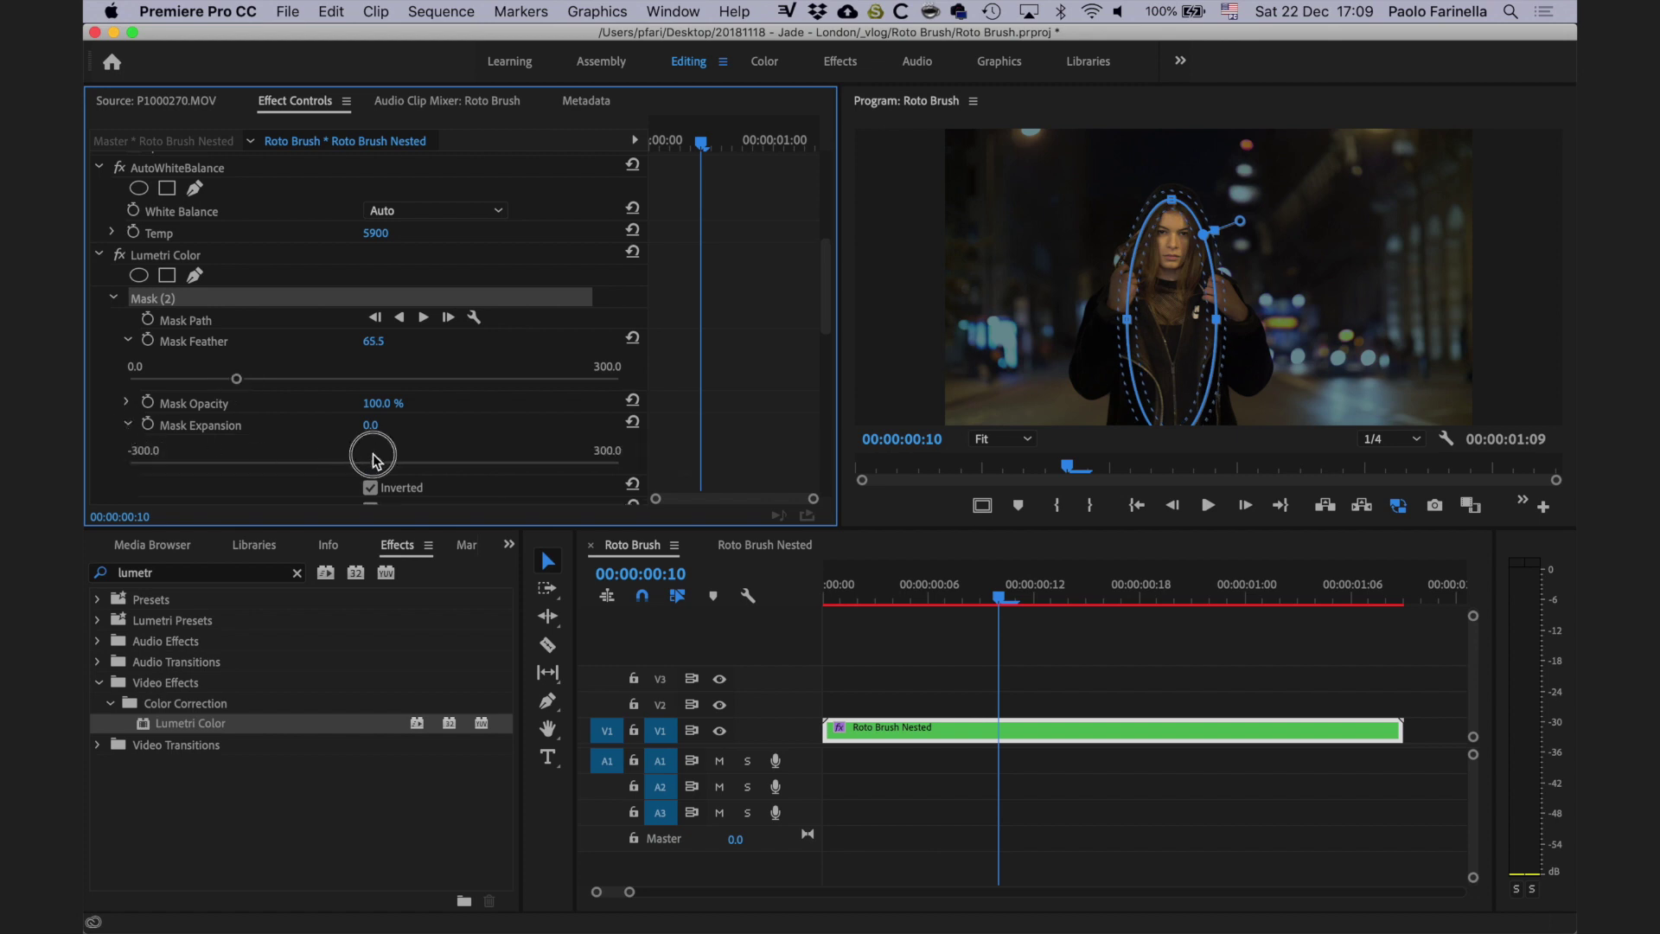
{"action": "left_click_drag", "start_coordinate": [373, 458], "coordinate": [334, 463]}
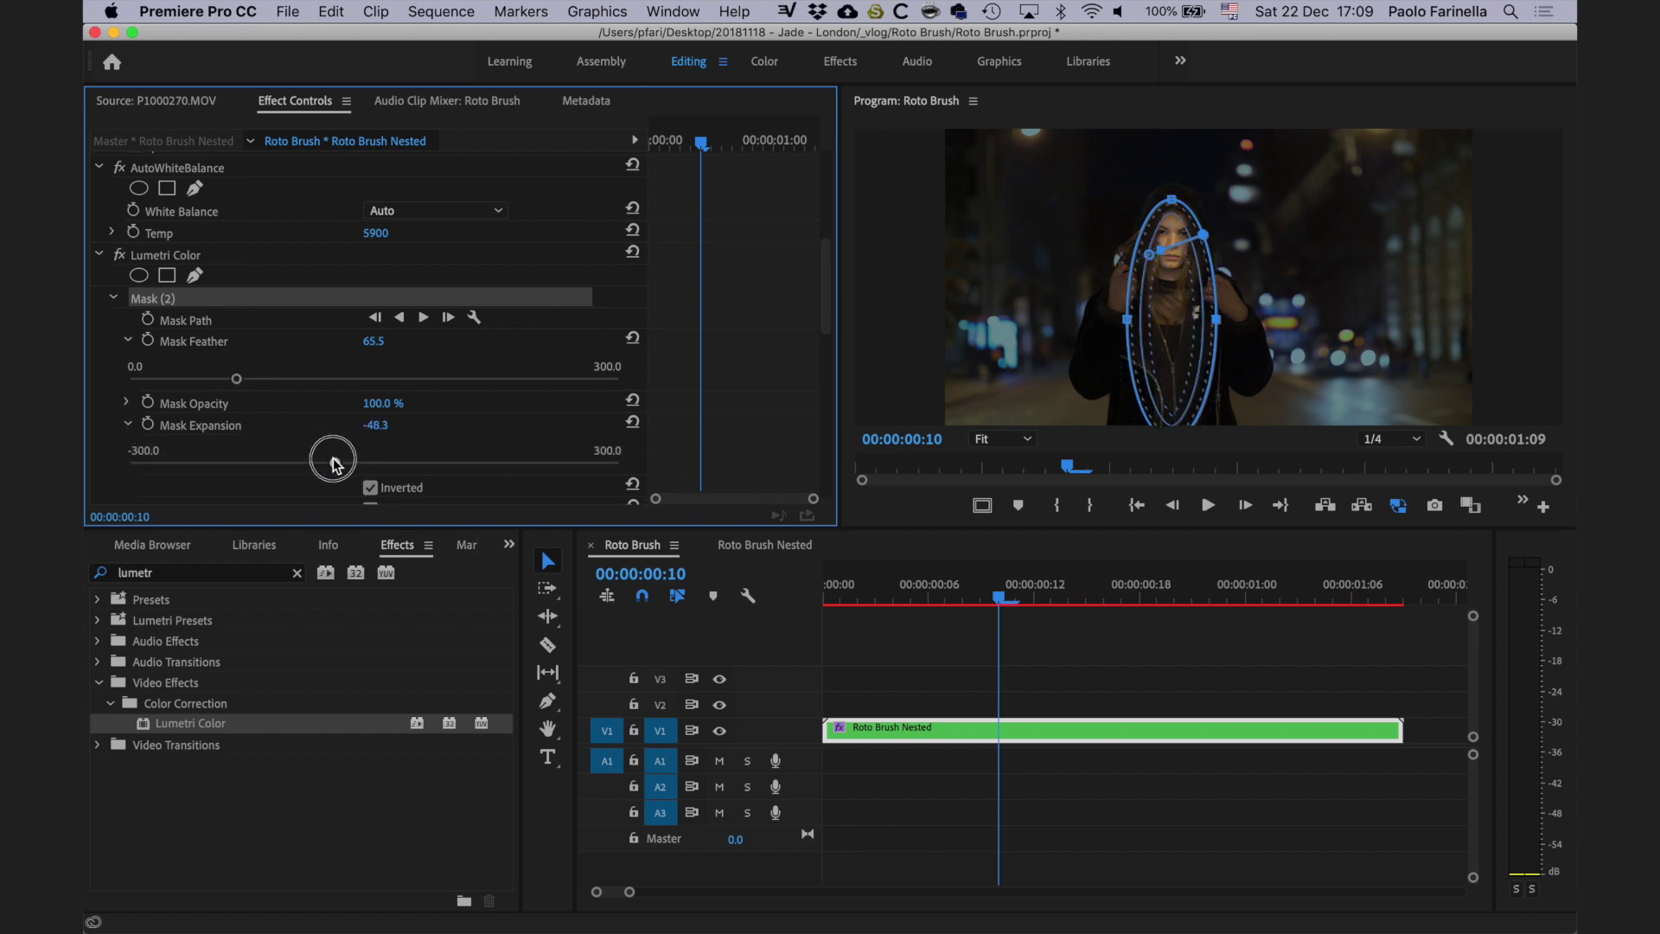
{"action": "left_click", "coordinate": [120, 257]}
{"action": "left_click", "coordinate": [120, 258]}
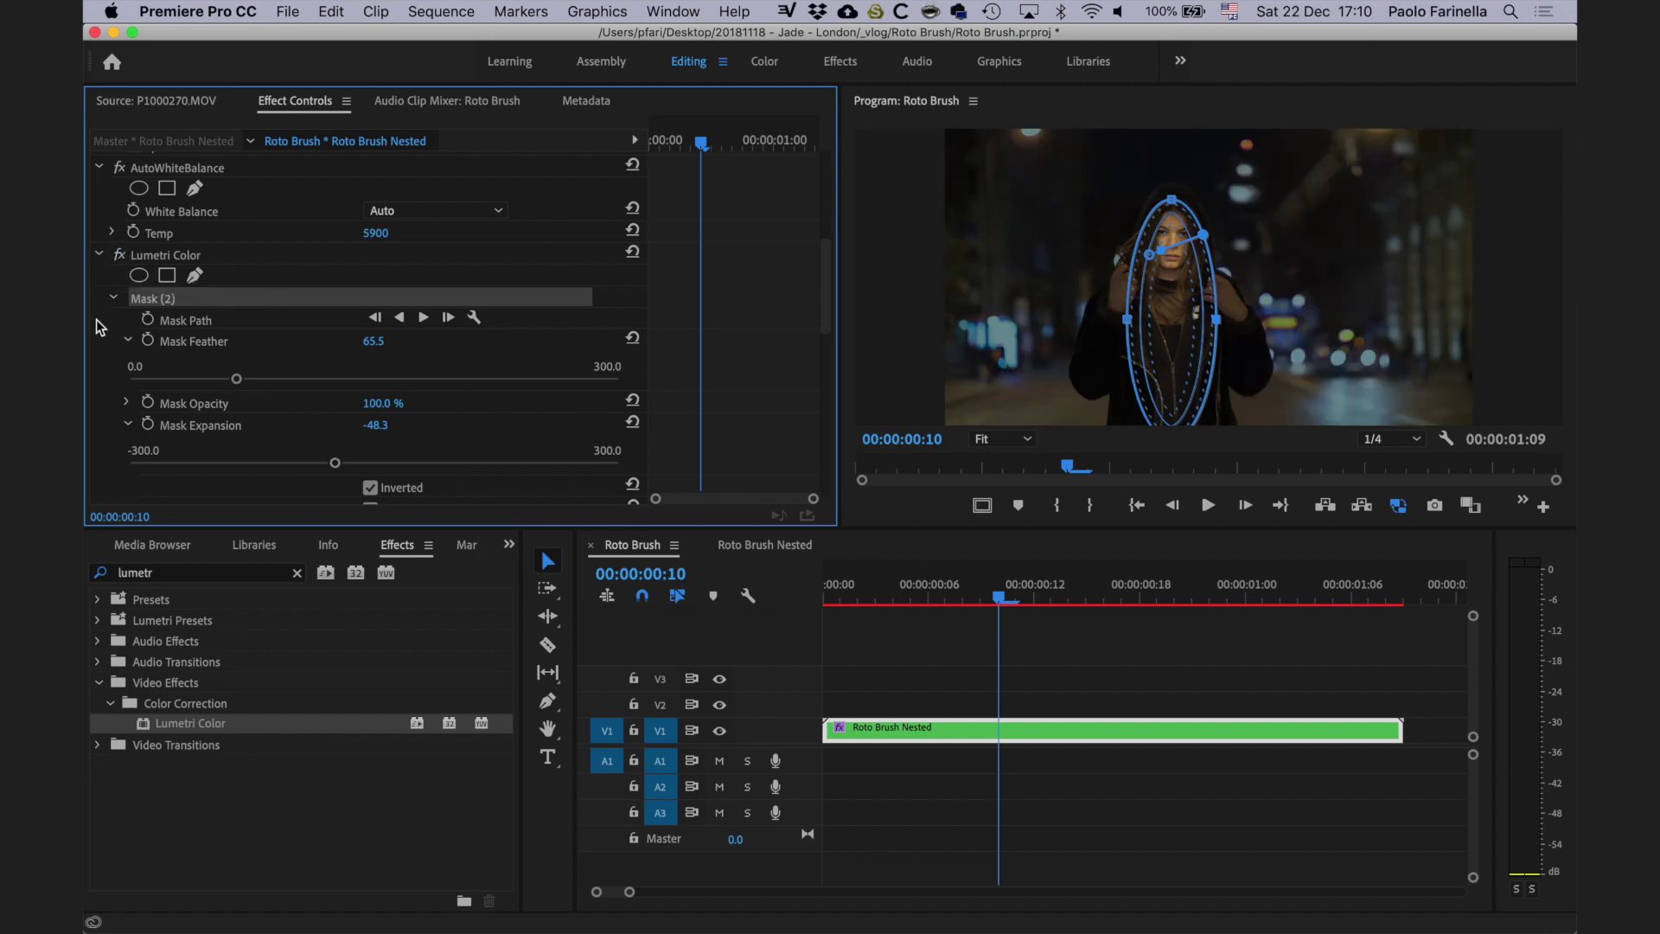
{"action": "left_click", "coordinate": [113, 298]}
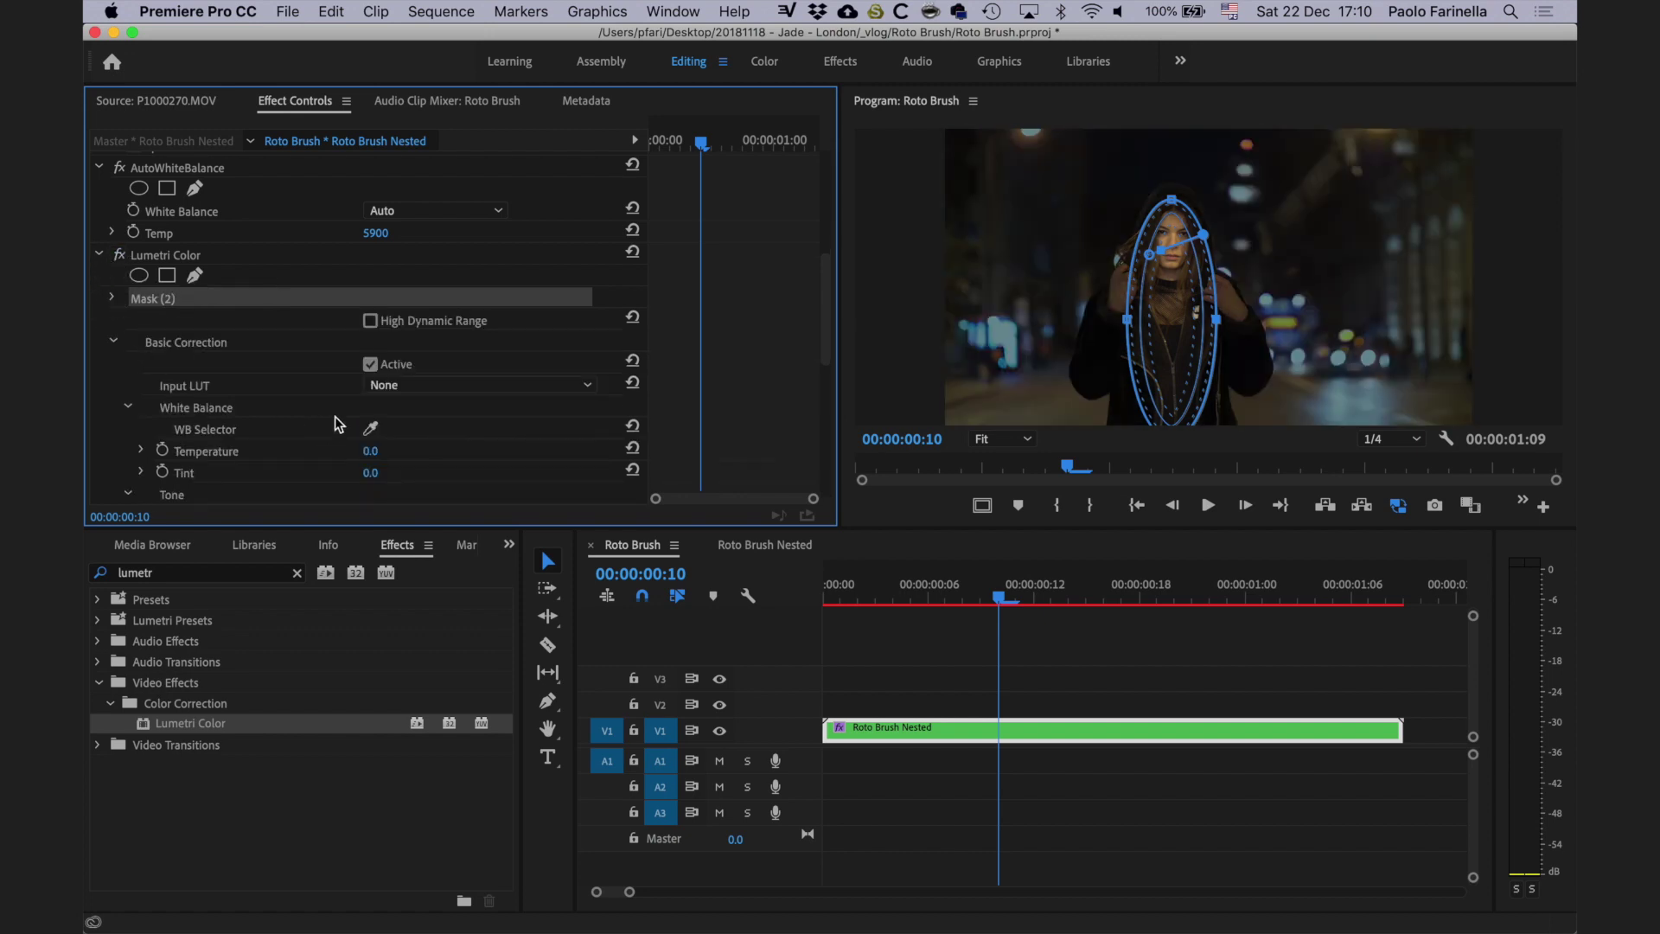
Step: Raise the nested clip's Lumetri Exposure from -2.5 to about -0.7
{"action": "scroll", "coordinate": [337, 406], "scroll_direction": "down", "scroll_amount": 2}
{"action": "left_click", "coordinate": [390, 406]}
{"action": "type", "text": "0"}
{"action": "key", "text": "Return"}
{"action": "left_click_drag", "start_coordinate": [378, 450], "coordinate": [345, 457]}
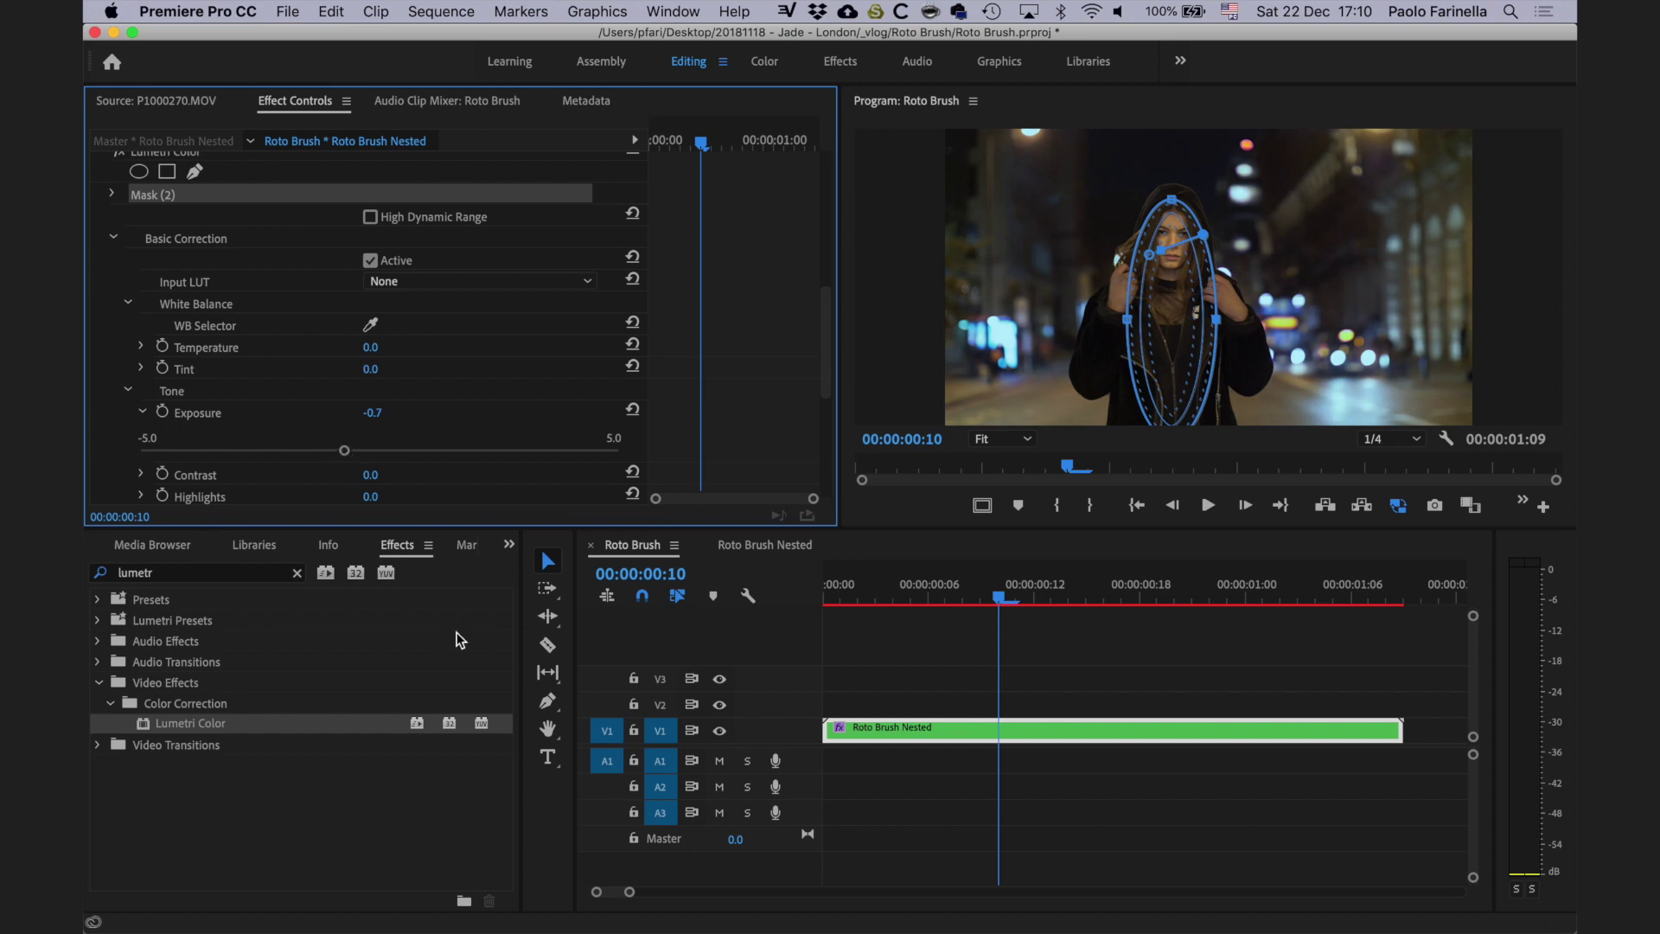
{"action": "scroll", "coordinate": [101, 352], "scroll_direction": "up", "scroll_amount": 10}
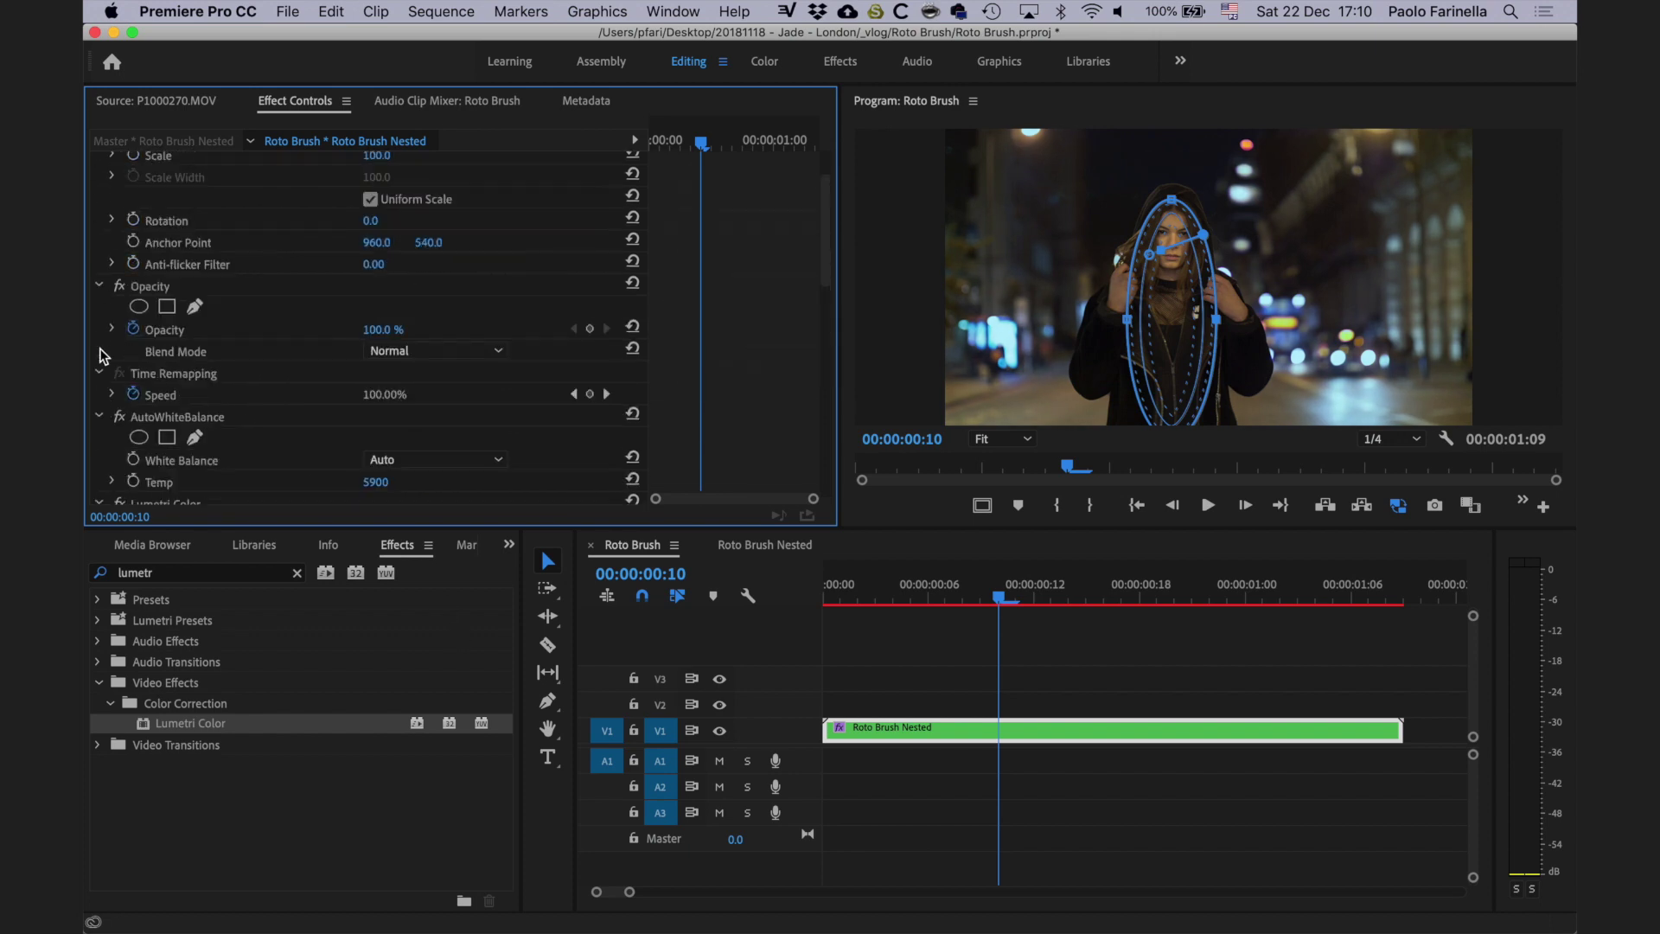
{"action": "left_click", "coordinate": [100, 185]}
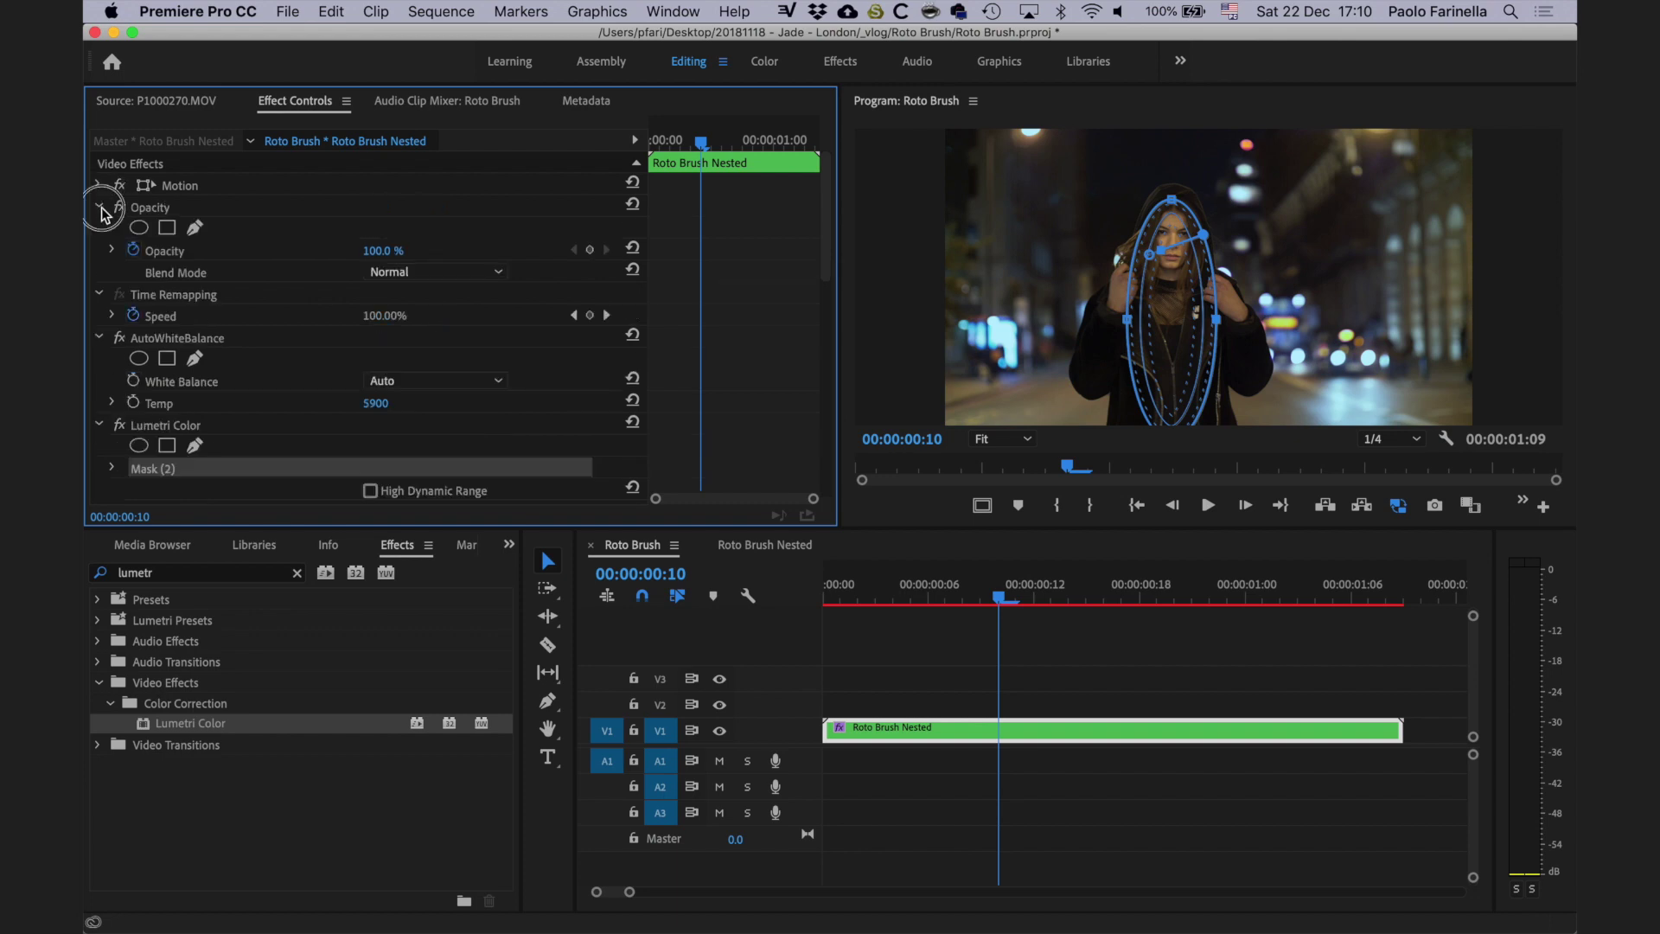